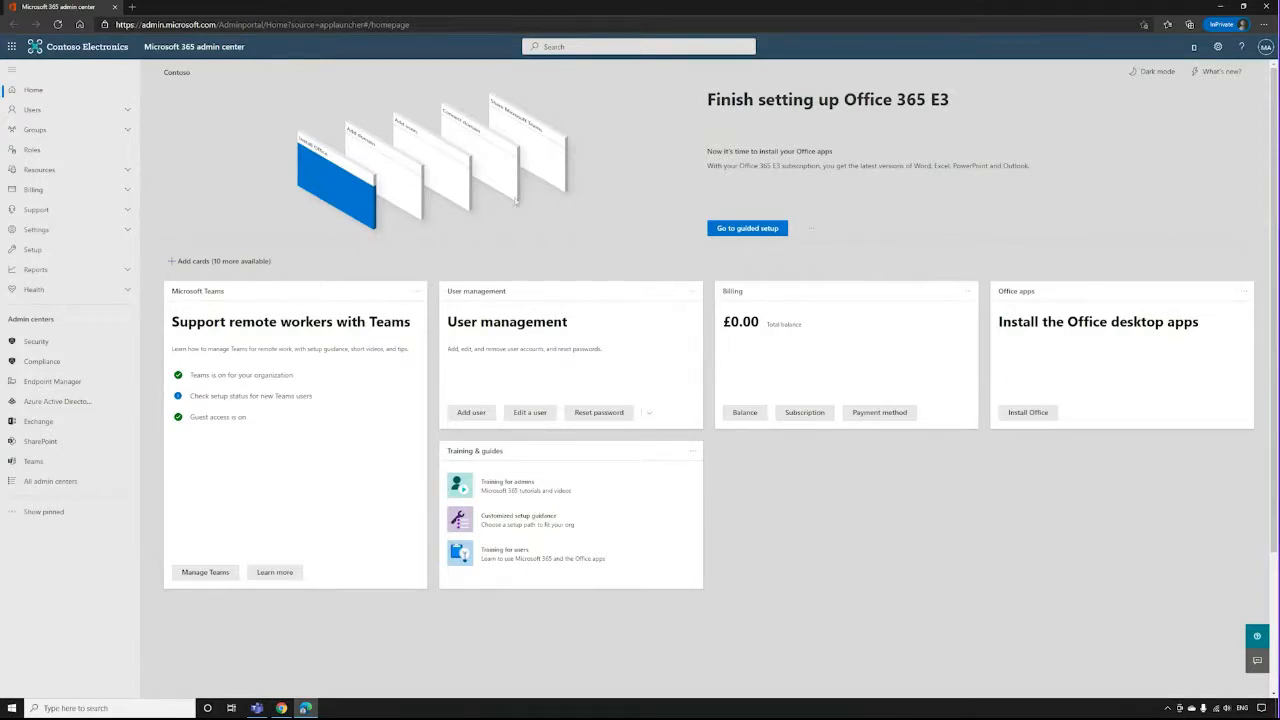
# Open the Teams admin center and go to its Network planner.
pyautogui.click(33, 461)
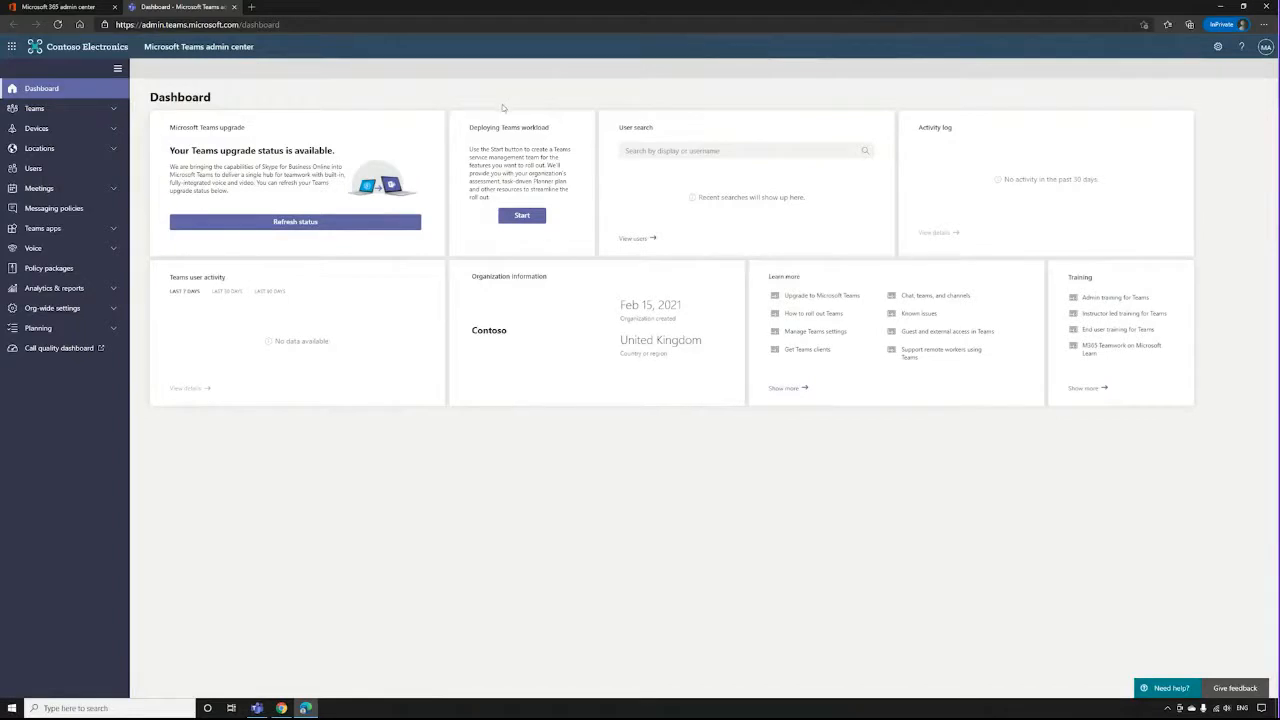
pyautogui.click(115, 250)
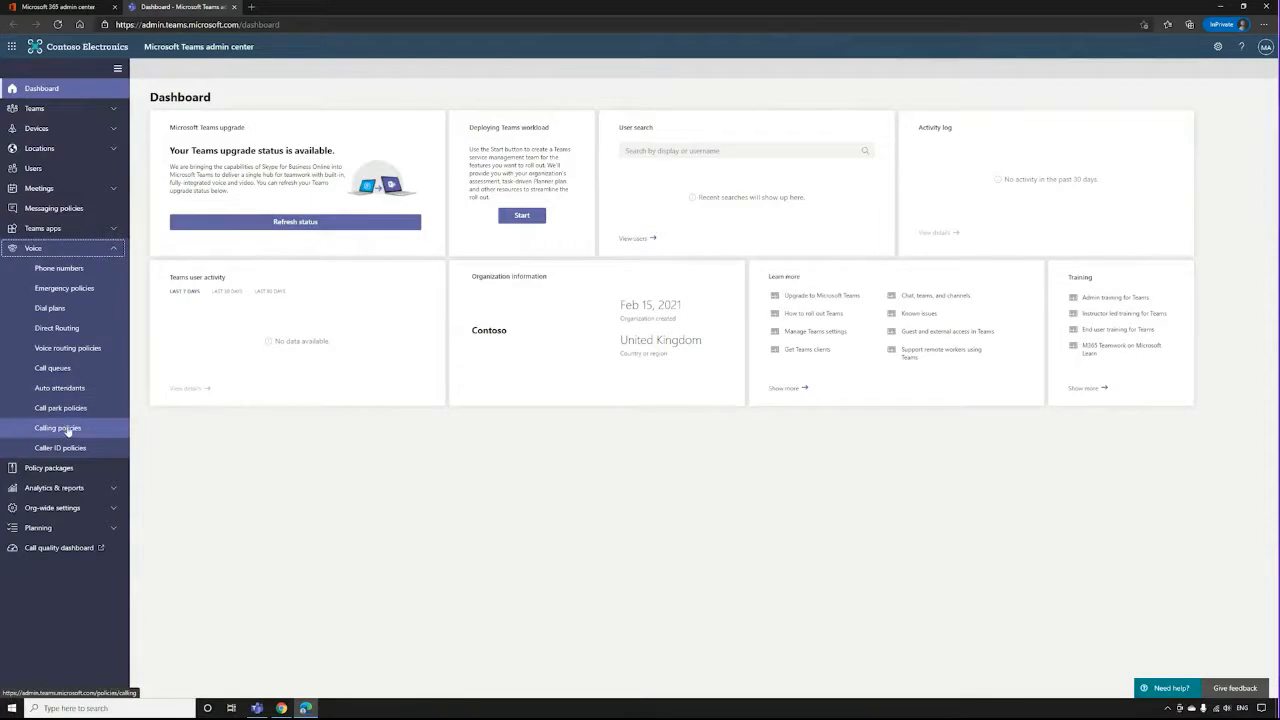
pyautogui.click(114, 249)
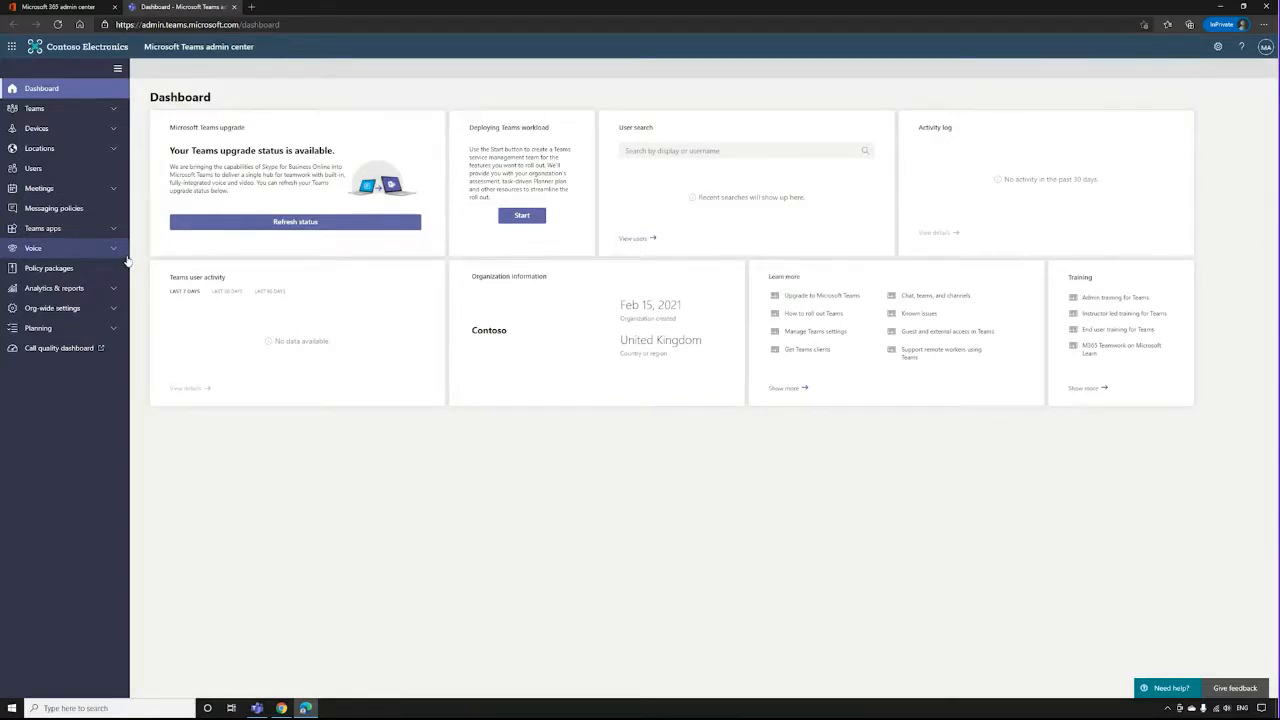
pyautogui.click(128, 257)
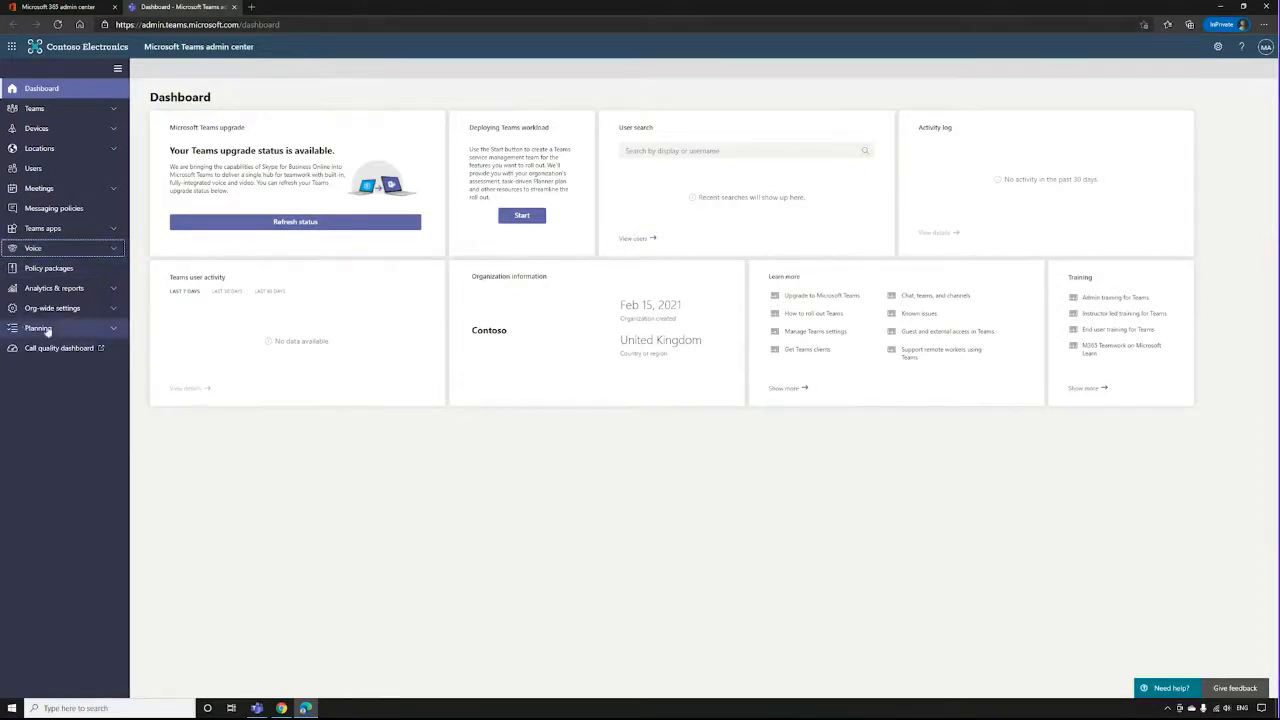
pyautogui.click(116, 329)
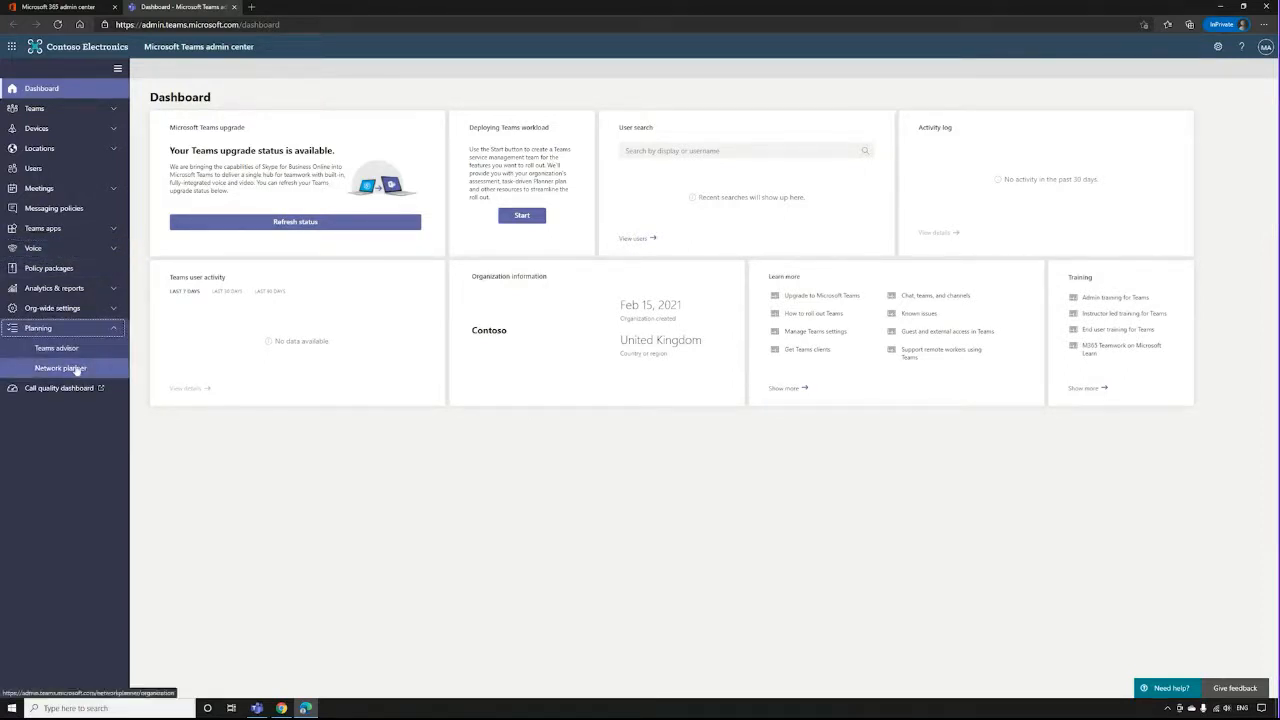
pyautogui.click(77, 370)
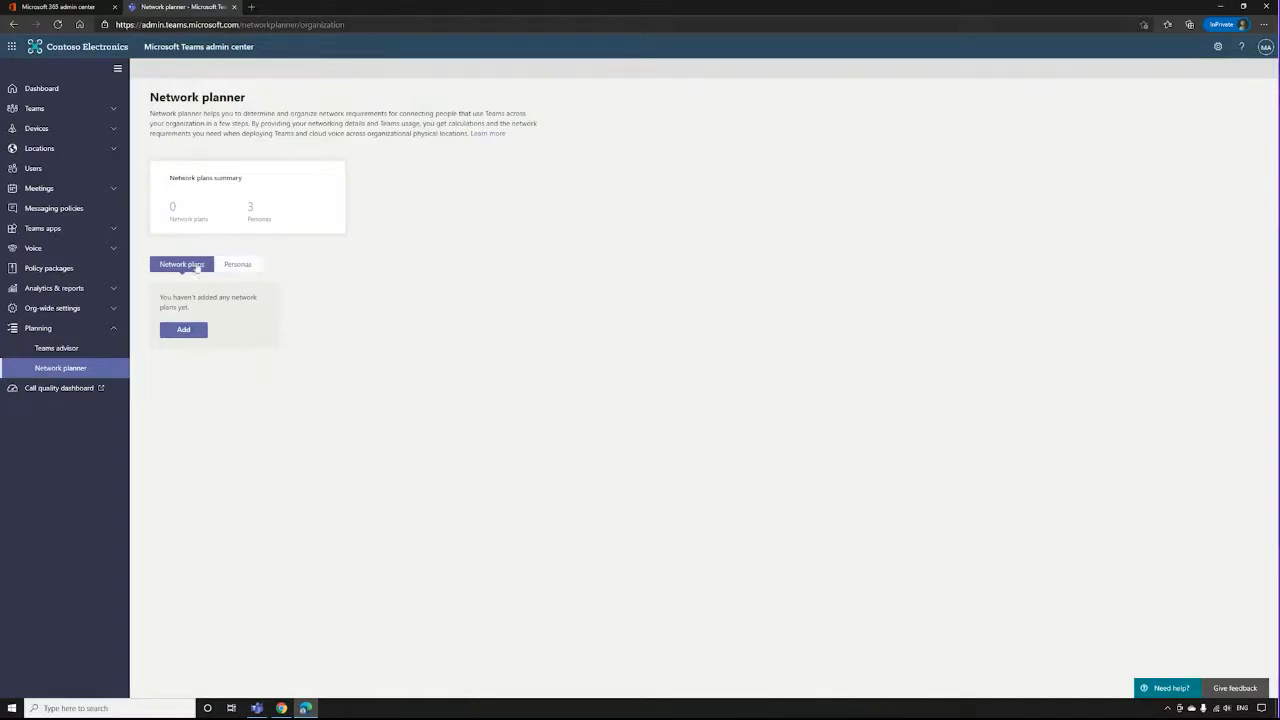
# Review the network planner's personas and the form for adding a custom persona, without creating one.
pyautogui.click(240, 266)
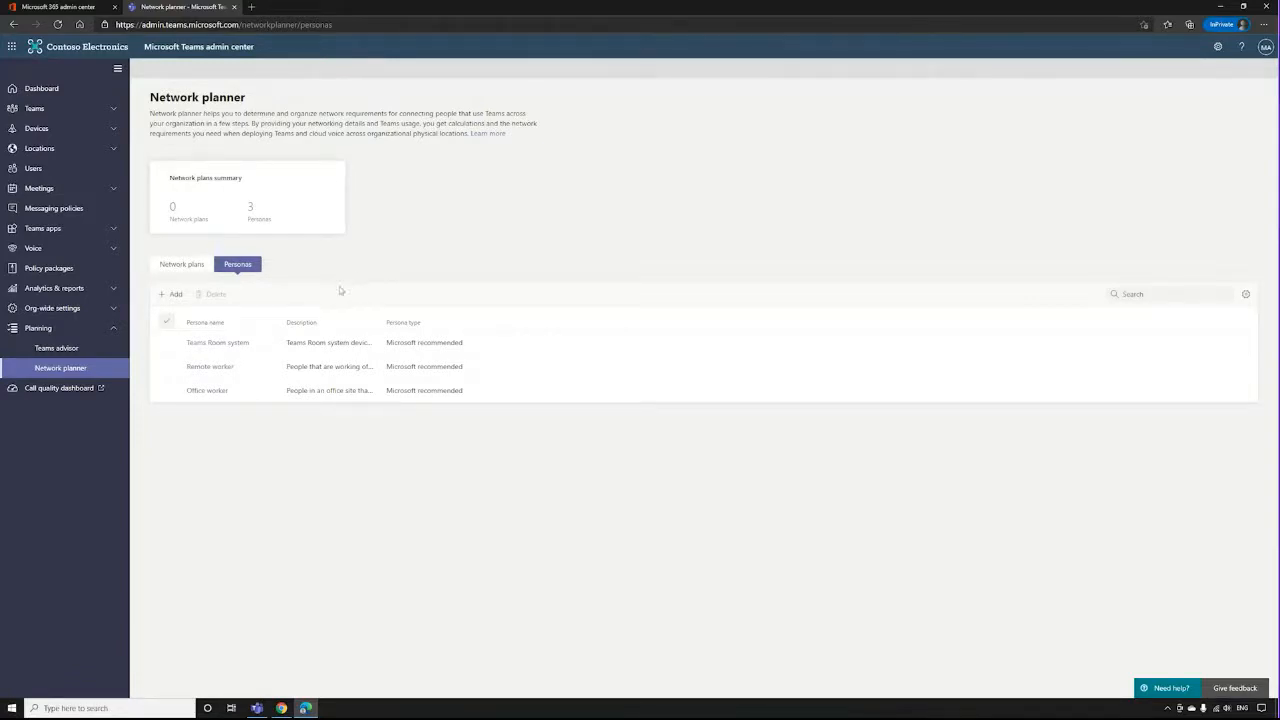
pyautogui.click(172, 295)
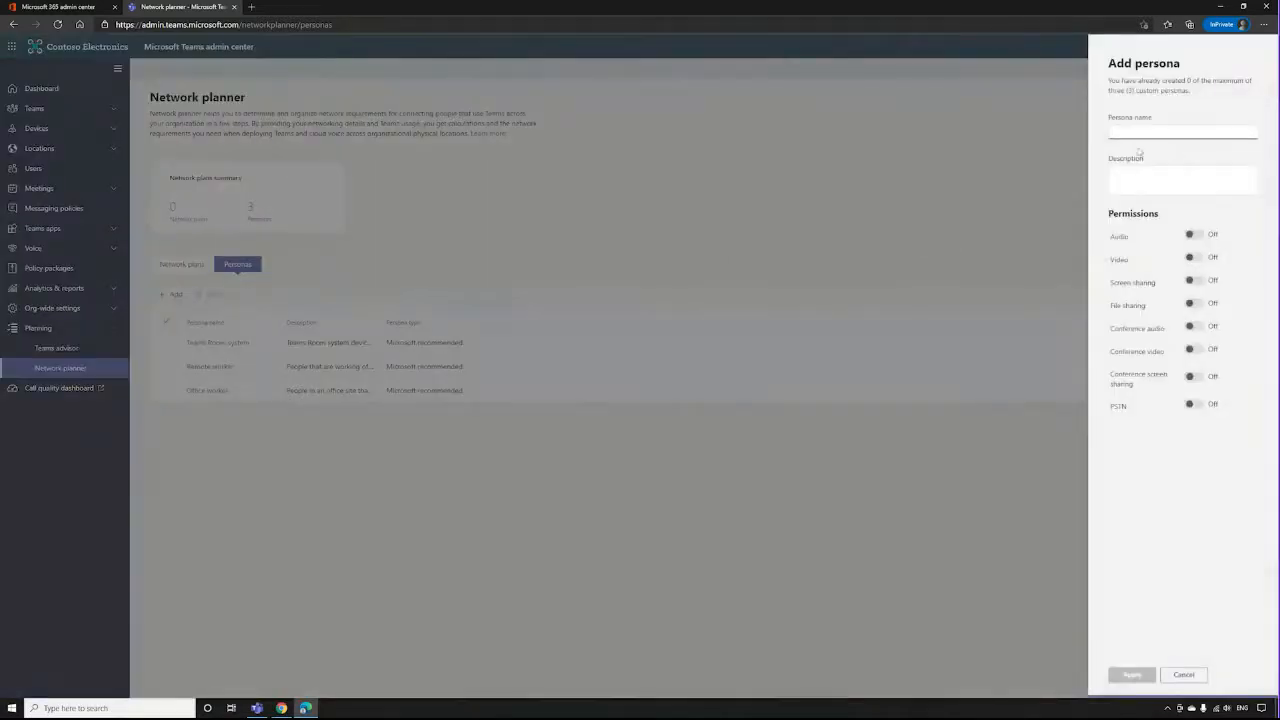
pyautogui.click(1132, 158)
pyautogui.click(1183, 674)
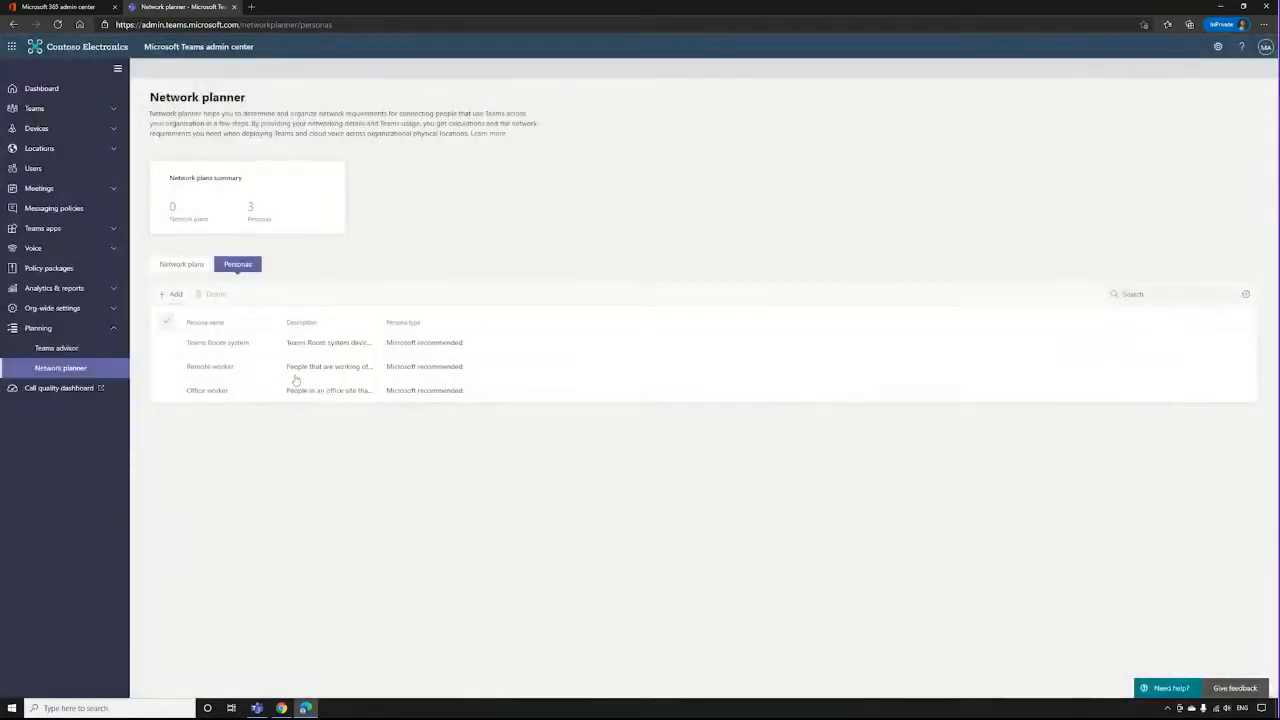
# Create a network plan named "test 1" without a description.
pyautogui.click(182, 265)
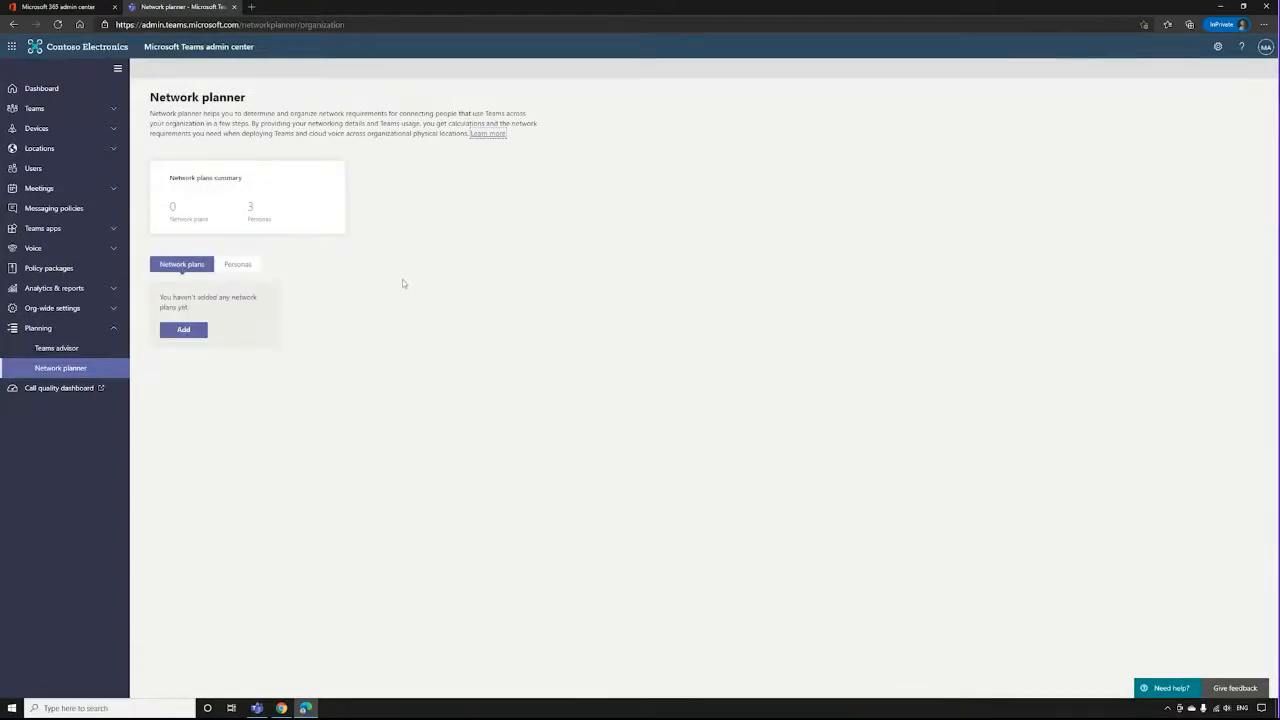
pyautogui.click(185, 331)
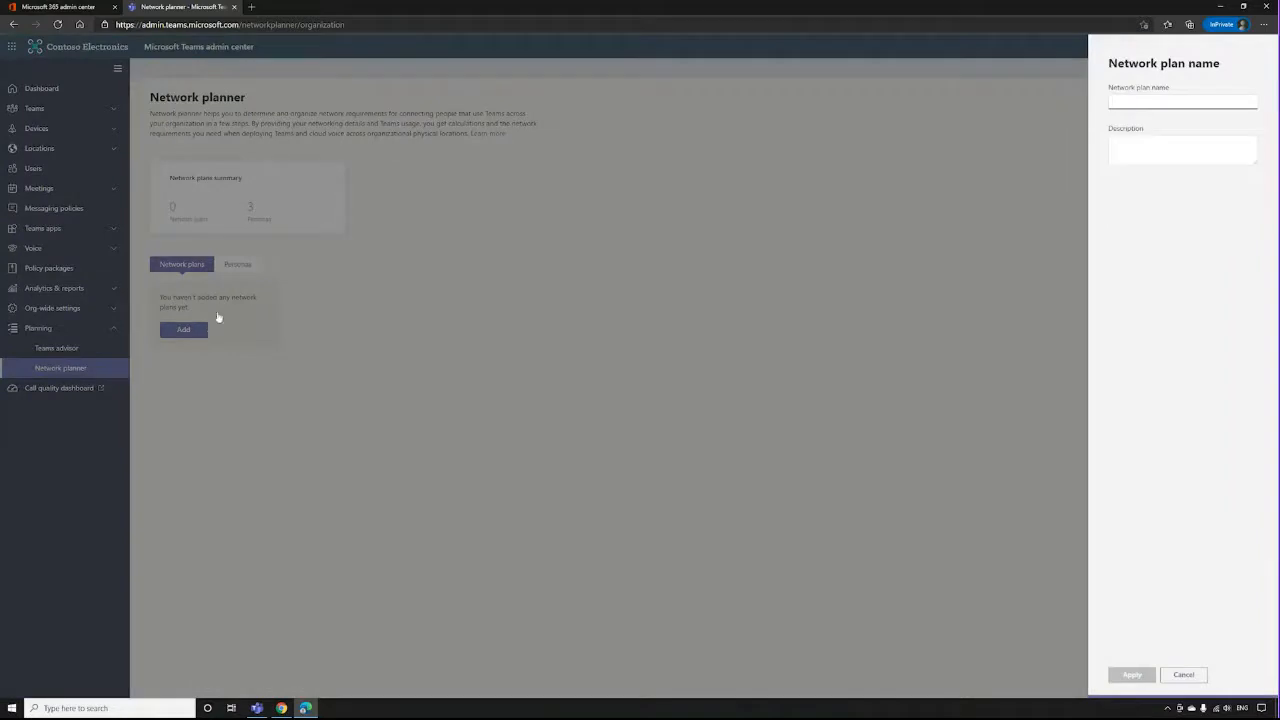
pyautogui.click(1135, 263)
pyautogui.click(1142, 107)
pyautogui.write('test d')
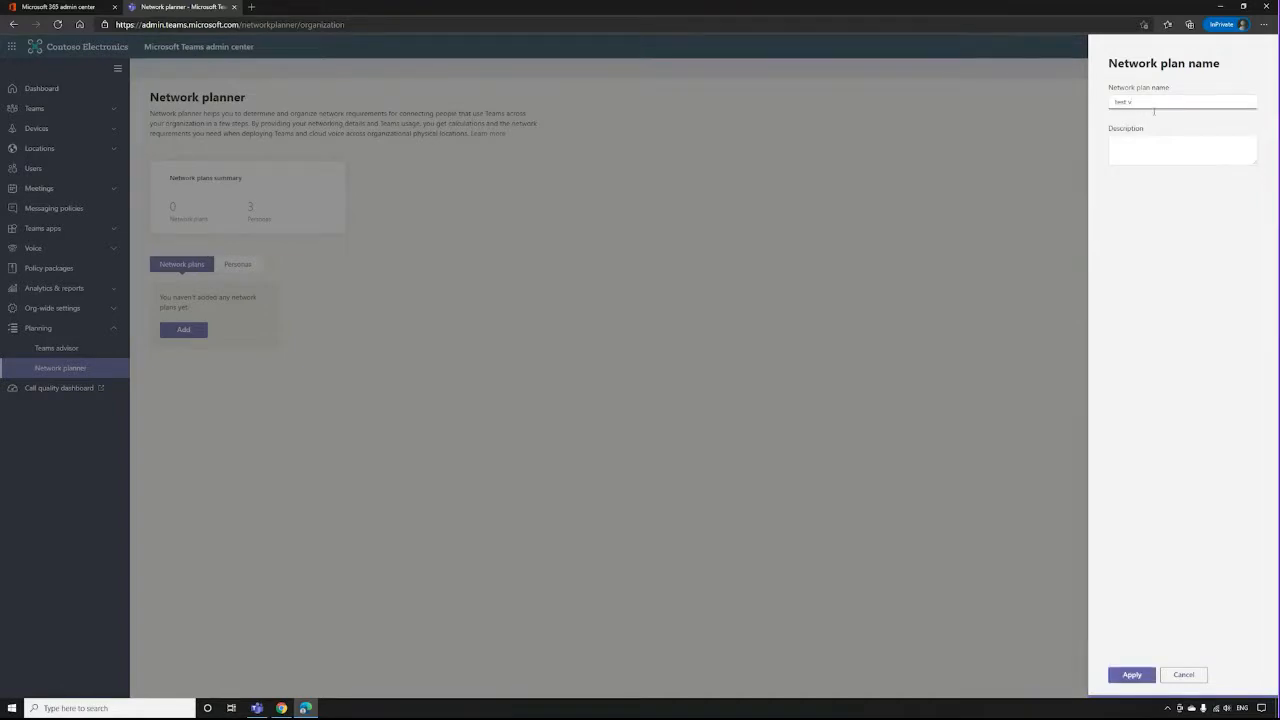
pyautogui.click(1141, 633)
pyautogui.click(1132, 675)
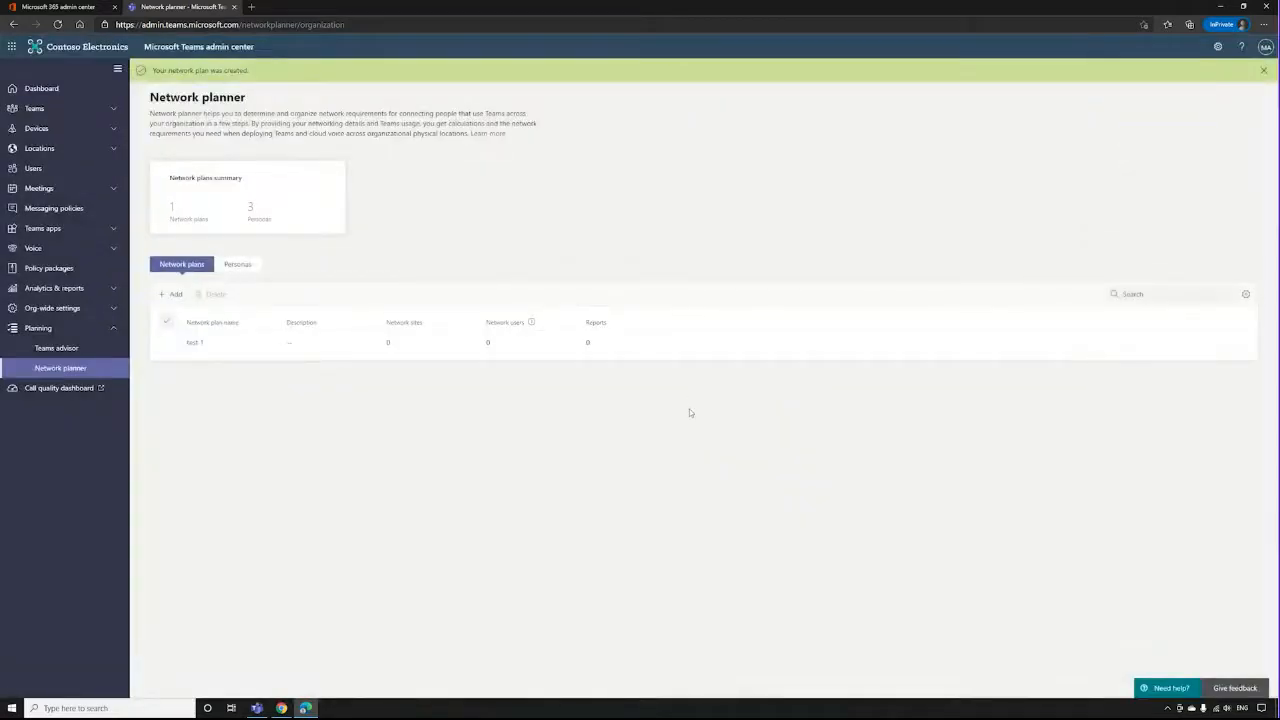
# Start a new network site in the test 1 plan, named "1234" with the description "12345".
pyautogui.click(194, 343)
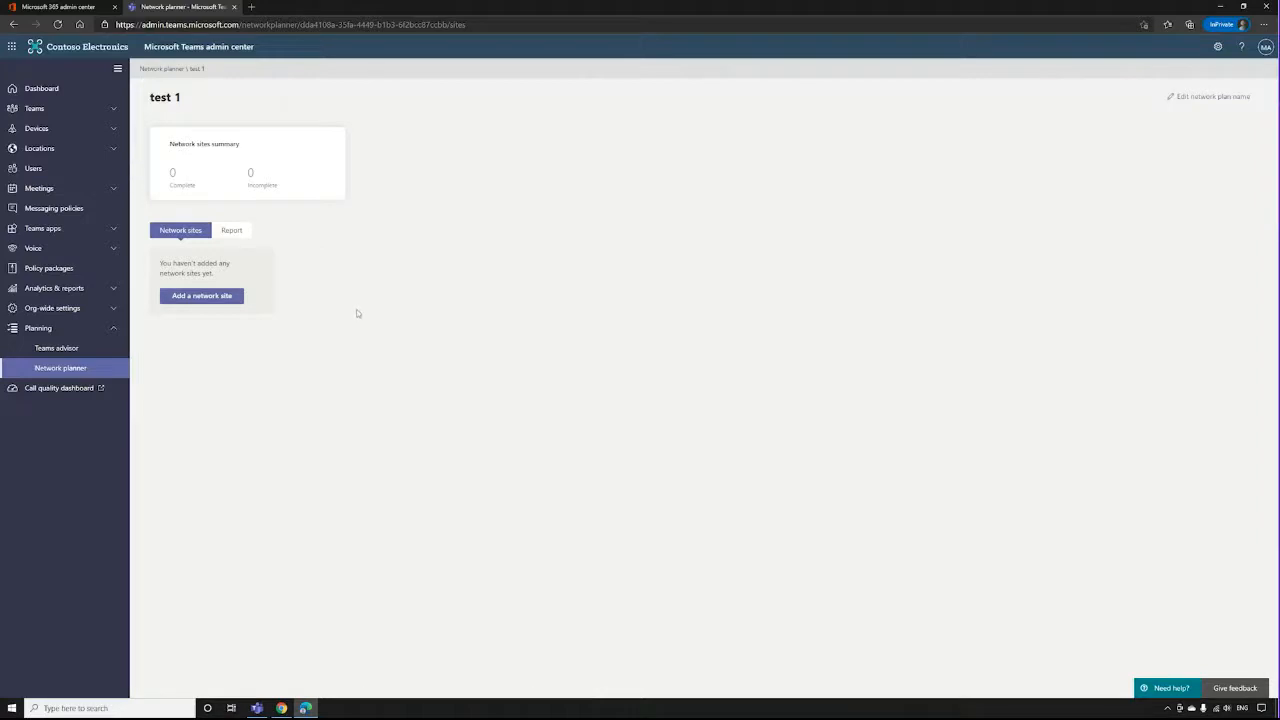
pyautogui.click(201, 296)
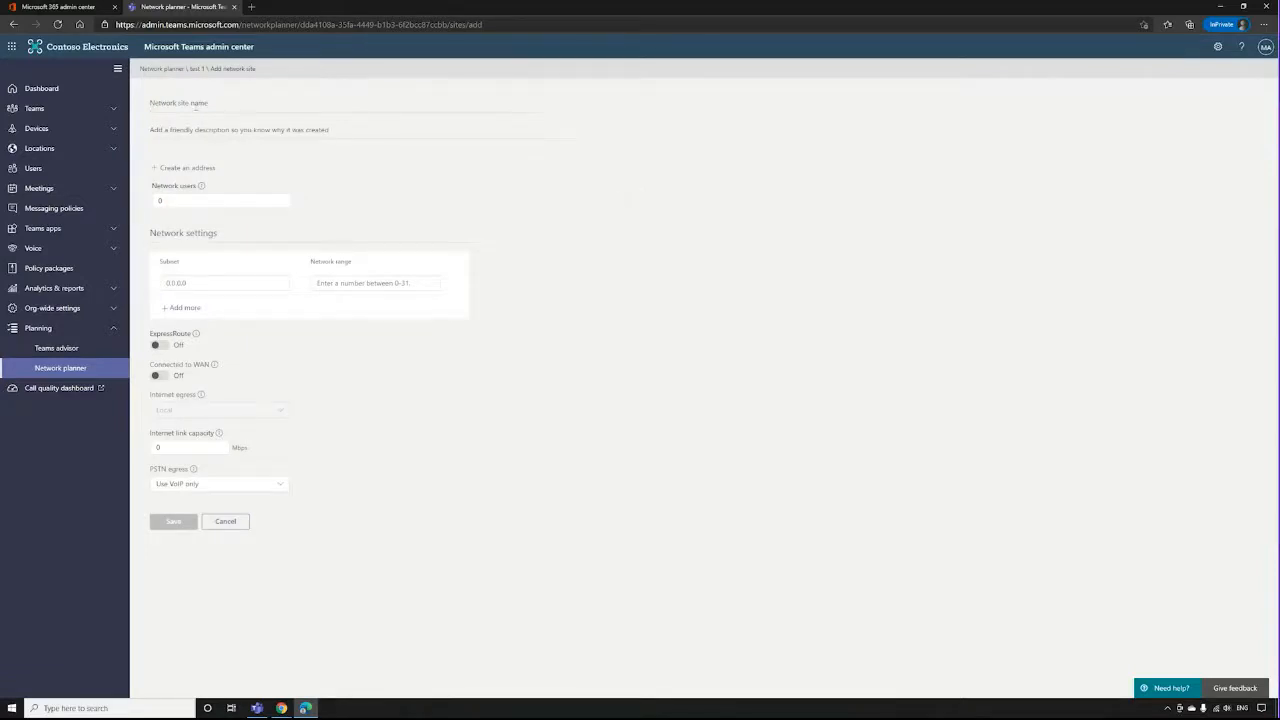
pyautogui.click(193, 107)
pyautogui.write('1234')
pyautogui.click(193, 131)
pyautogui.write('1234')
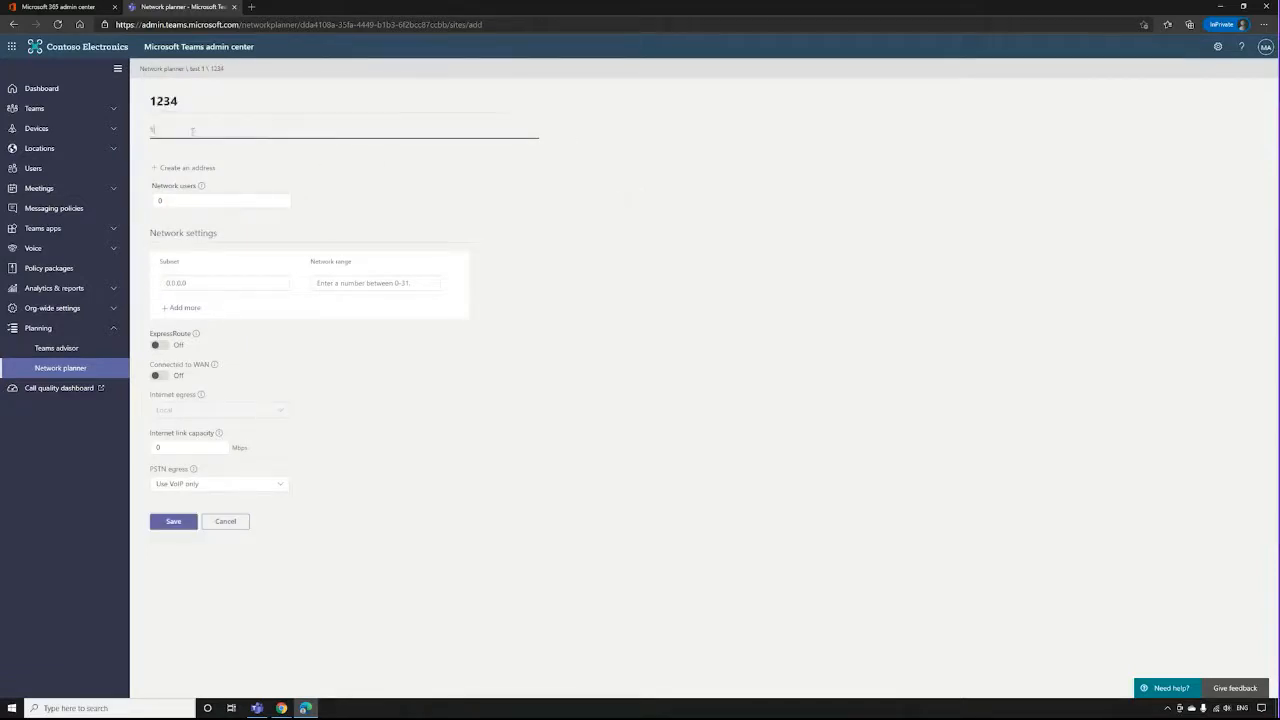
pyautogui.write('5')
pyautogui.click(354, 173)
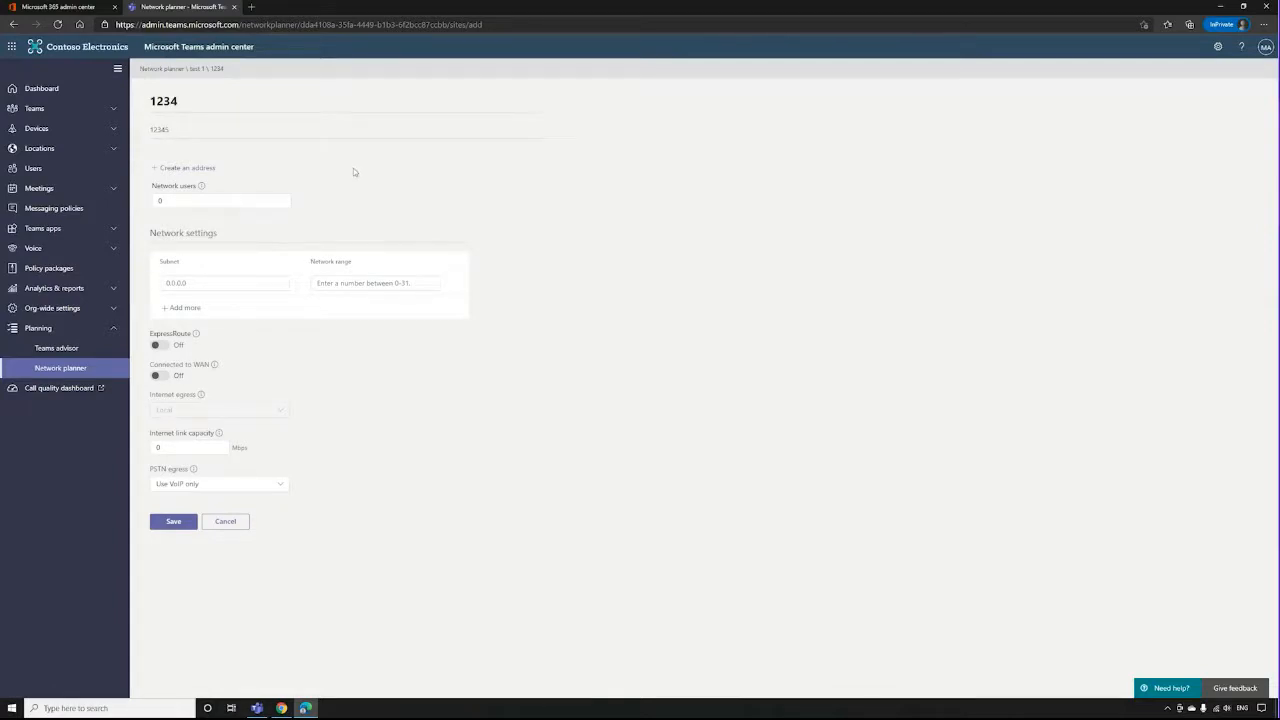
# Look at the site's address form without saving an address, and set the network users to 25.
pyautogui.click(176, 169)
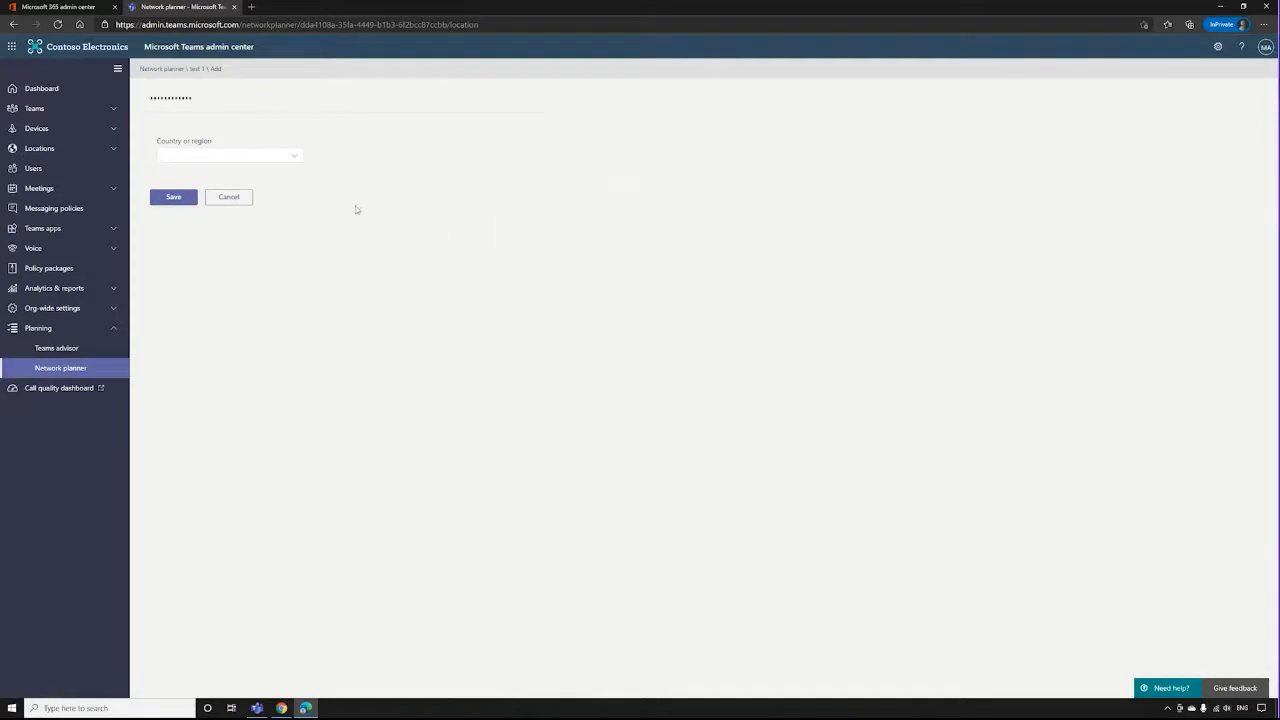
pyautogui.click(229, 197)
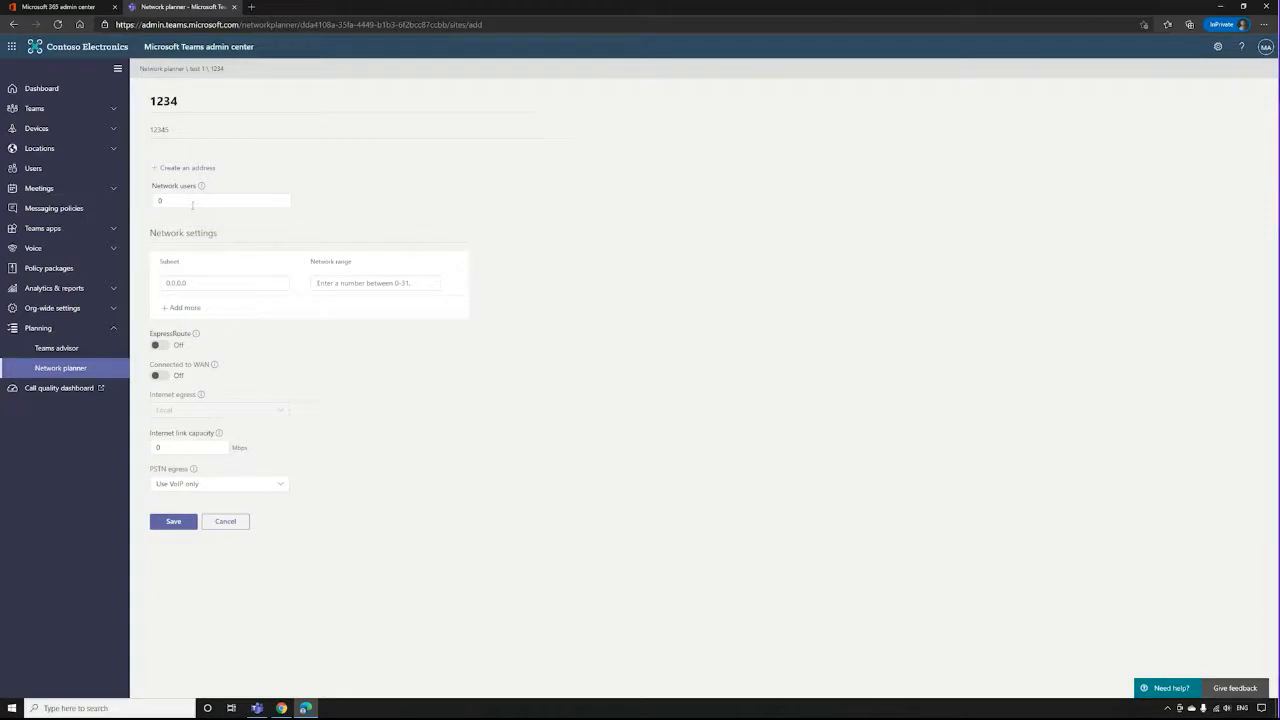
pyautogui.click(188, 204)
pyautogui.press('BackSpace')
pyautogui.write('25')
# Check the WAN connection options, leave the connection off, and set the internet link capacity to 15 Mbps.
pyautogui.click(160, 376)
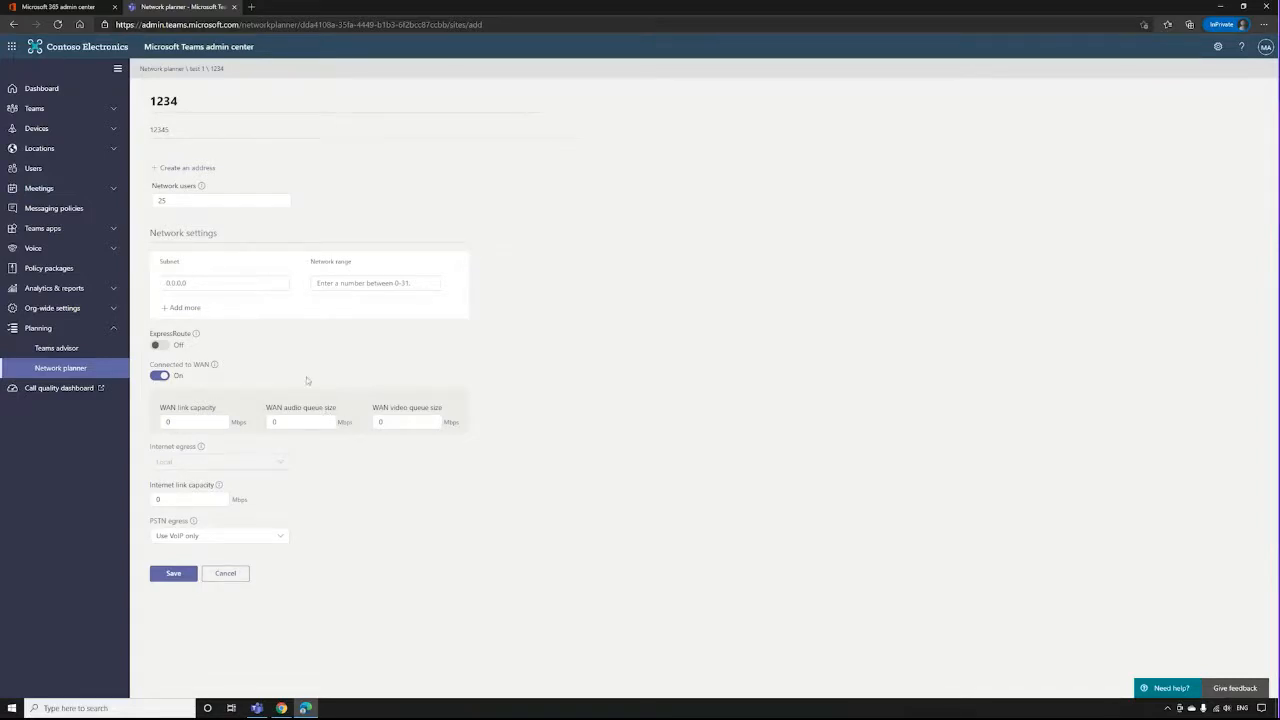
pyautogui.click(160, 375)
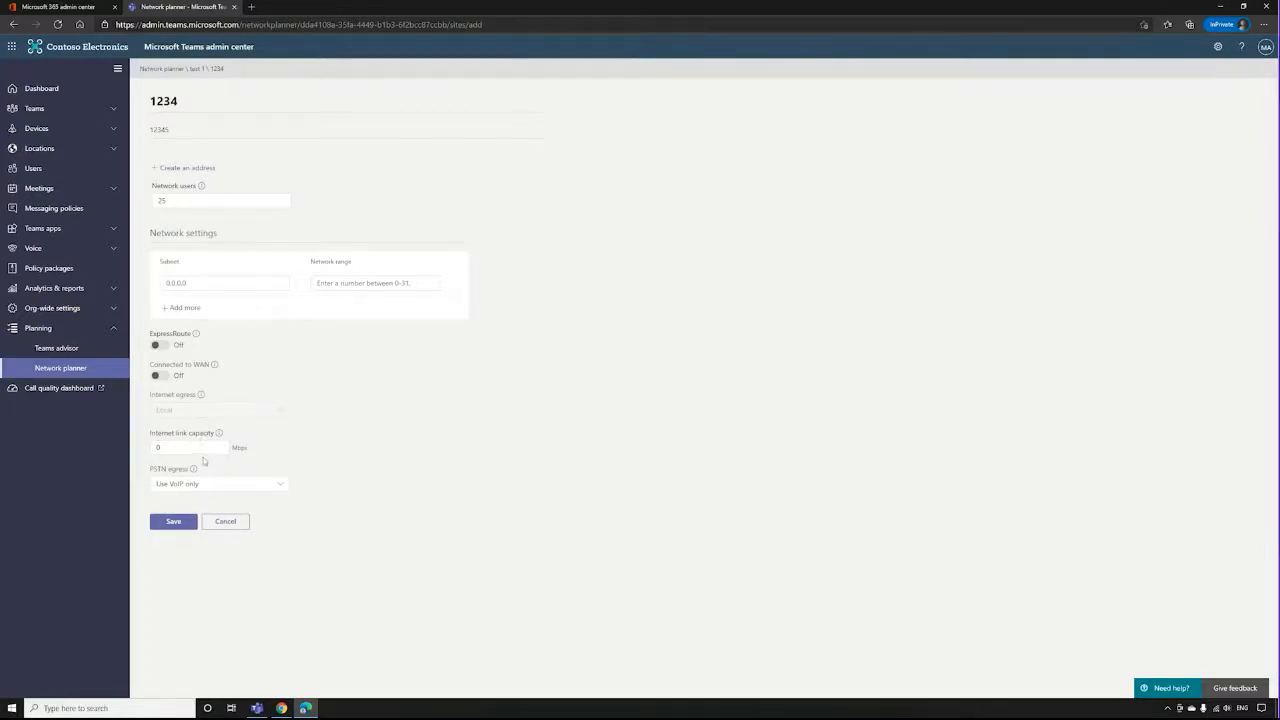
pyautogui.doubleClick(192, 449)
pyautogui.write('25')
pyautogui.click(362, 437)
pyautogui.doubleClick(190, 448)
pyautogui.write('15')
pyautogui.click(353, 441)
# Set the PSTN egress to Local with Calling plans as the connectivity type, and save the network site.
pyautogui.click(266, 489)
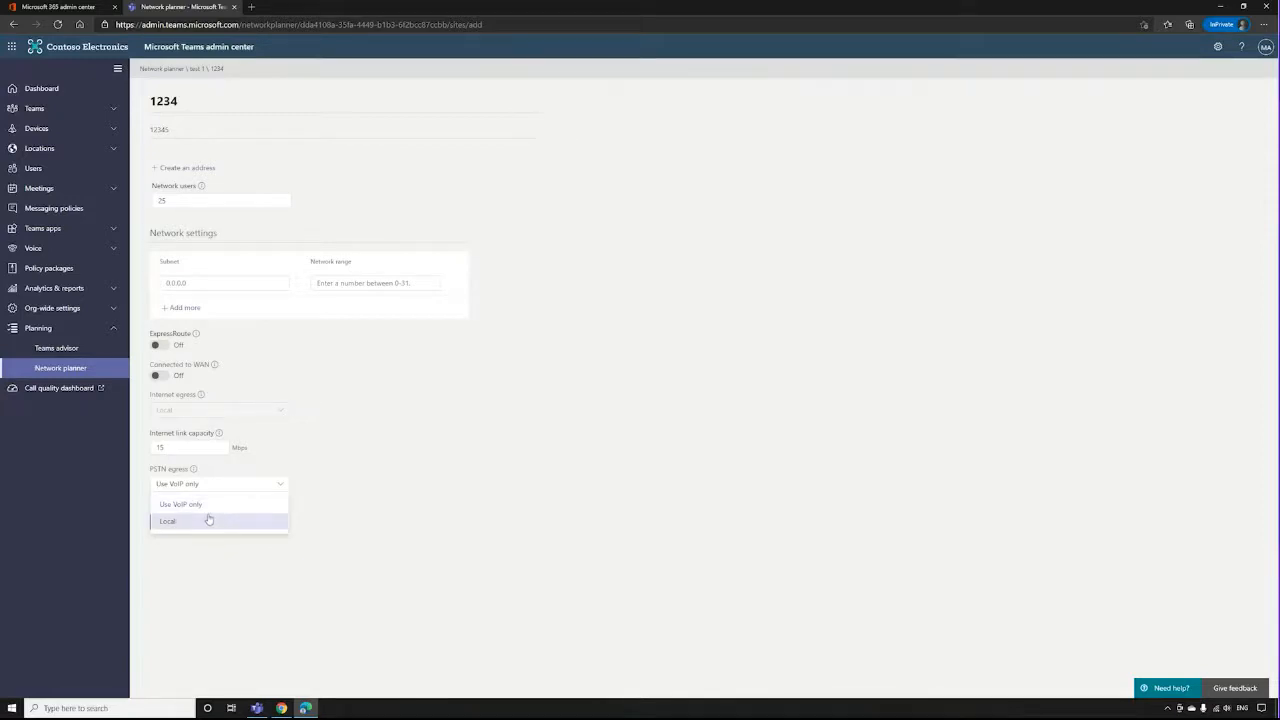
pyautogui.click(209, 520)
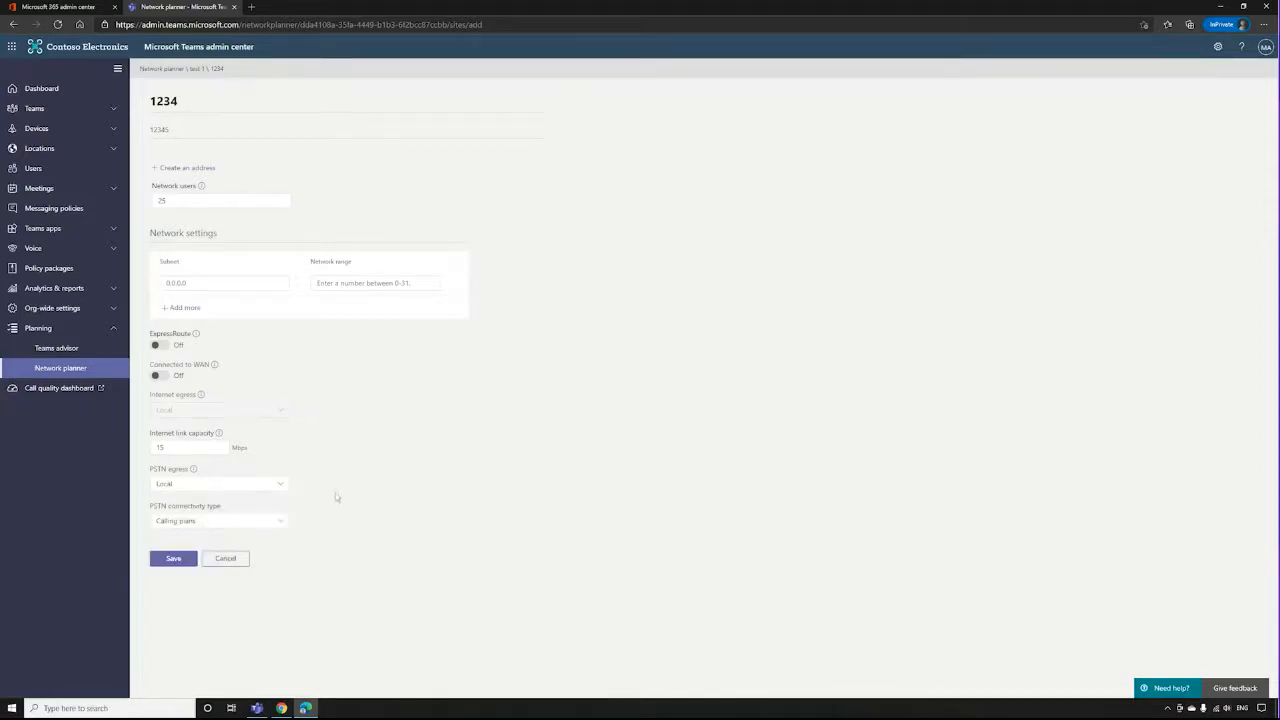
pyautogui.click(207, 525)
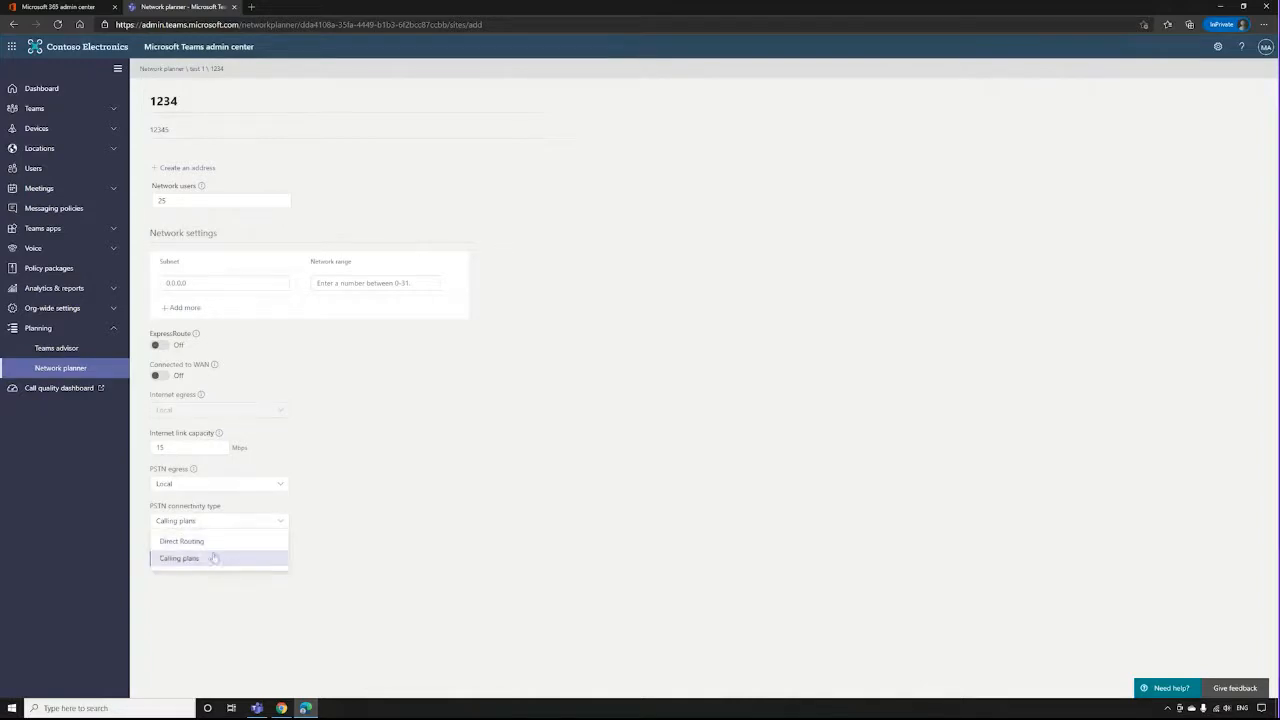
pyautogui.click(236, 559)
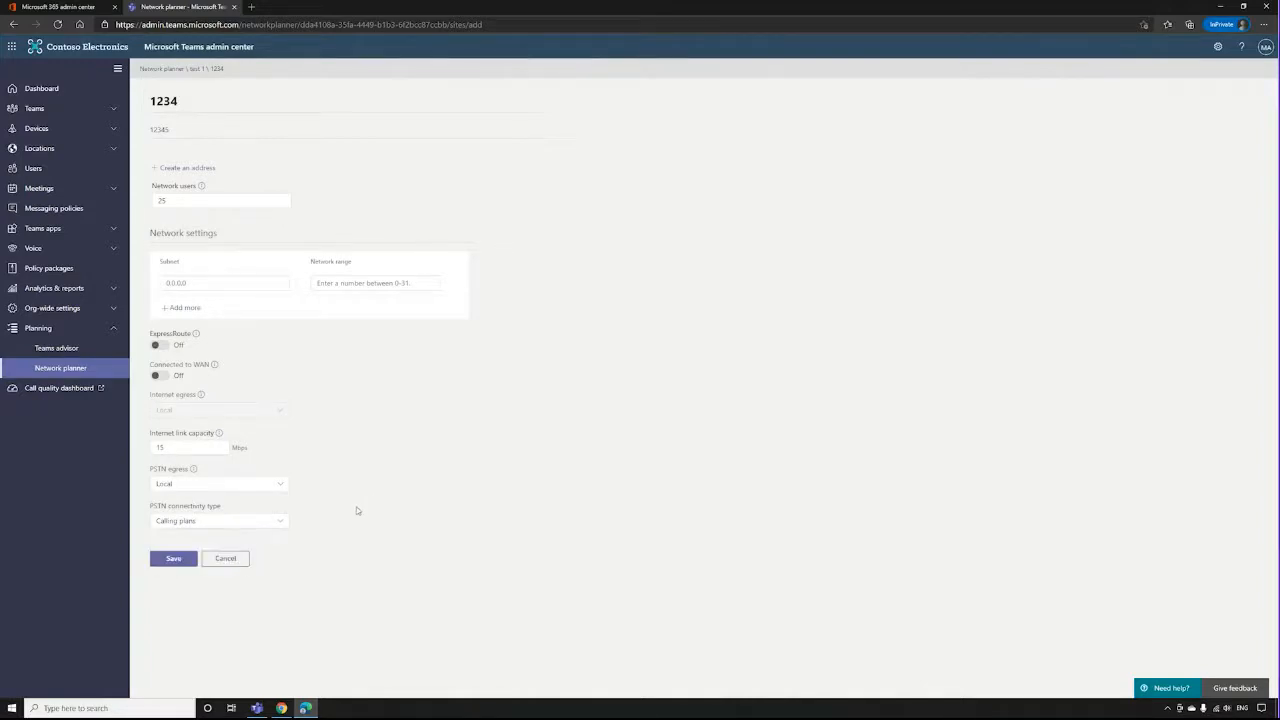
pyautogui.click(168, 560)
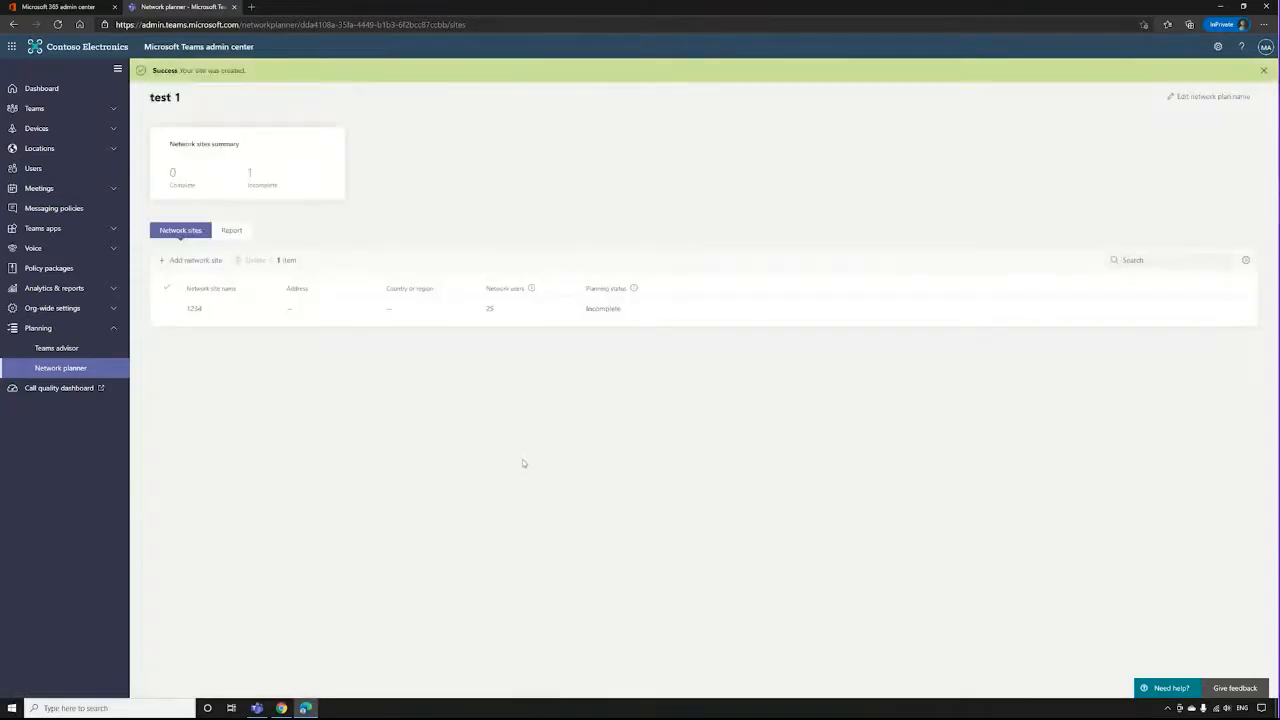
# Start a report for the test 1 plan and name it "12343".
pyautogui.click(238, 234)
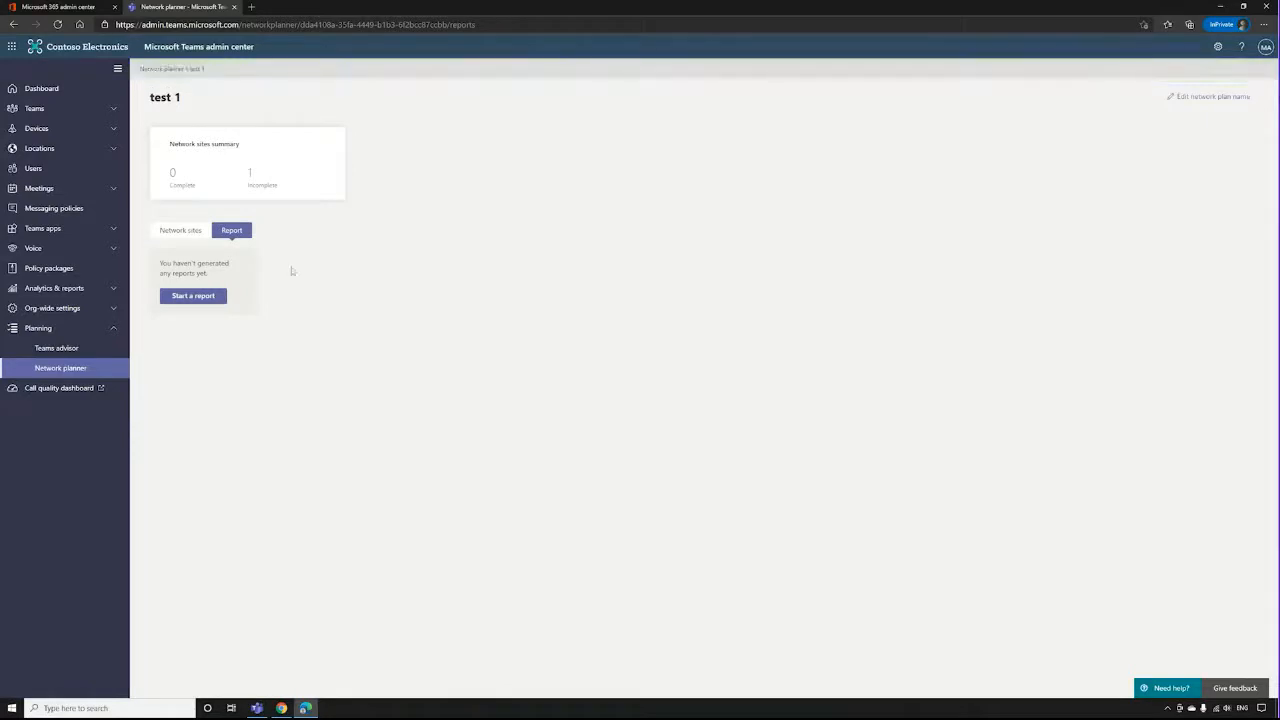
pyautogui.click(198, 300)
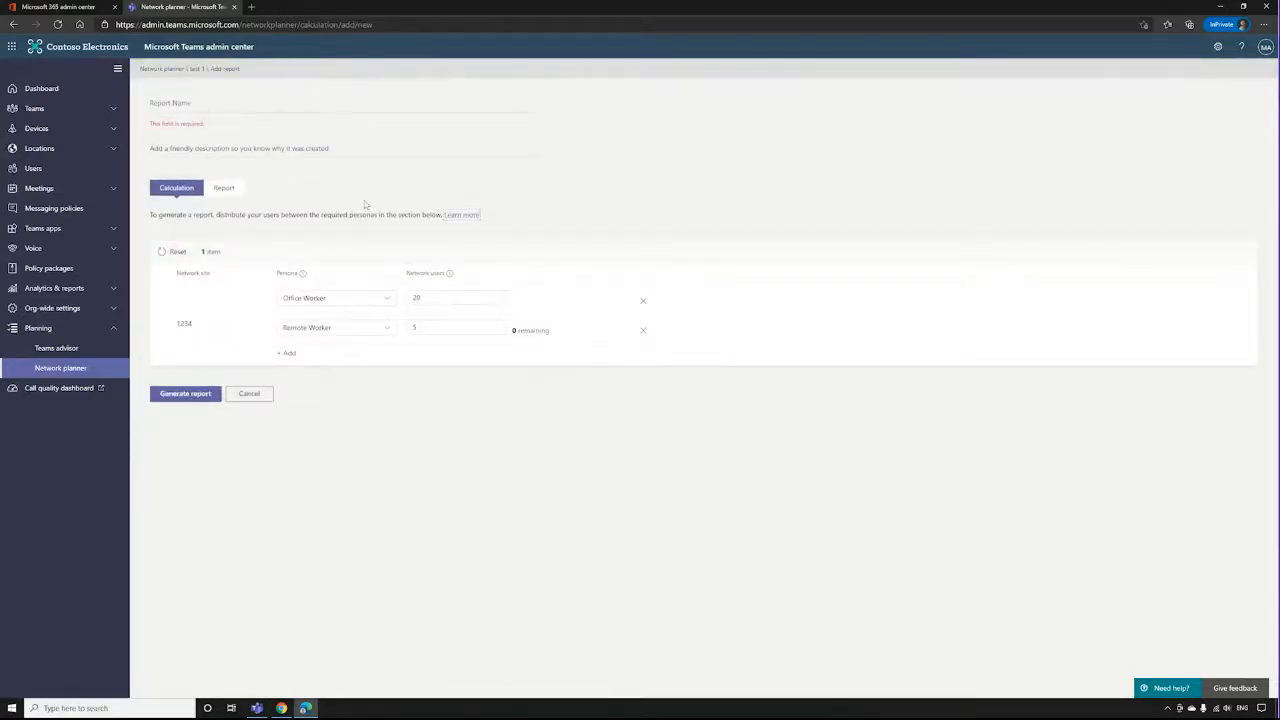
pyautogui.write('12343')
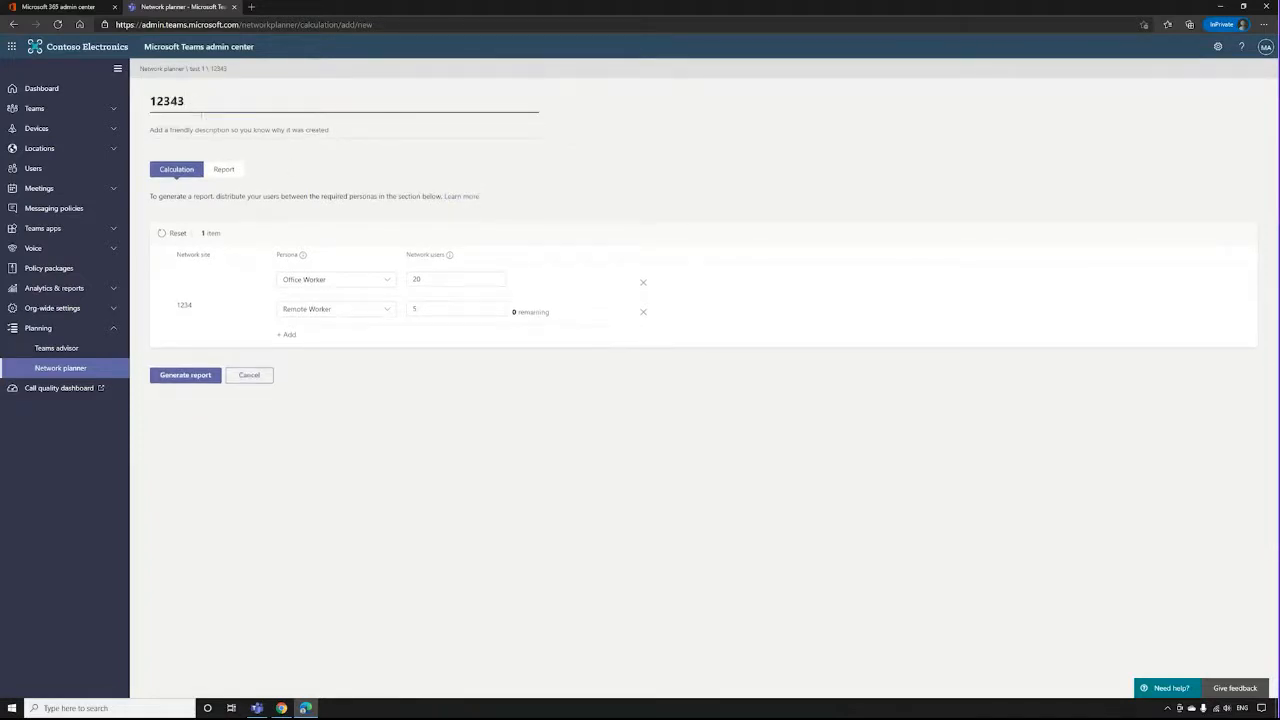
pyautogui.click(296, 169)
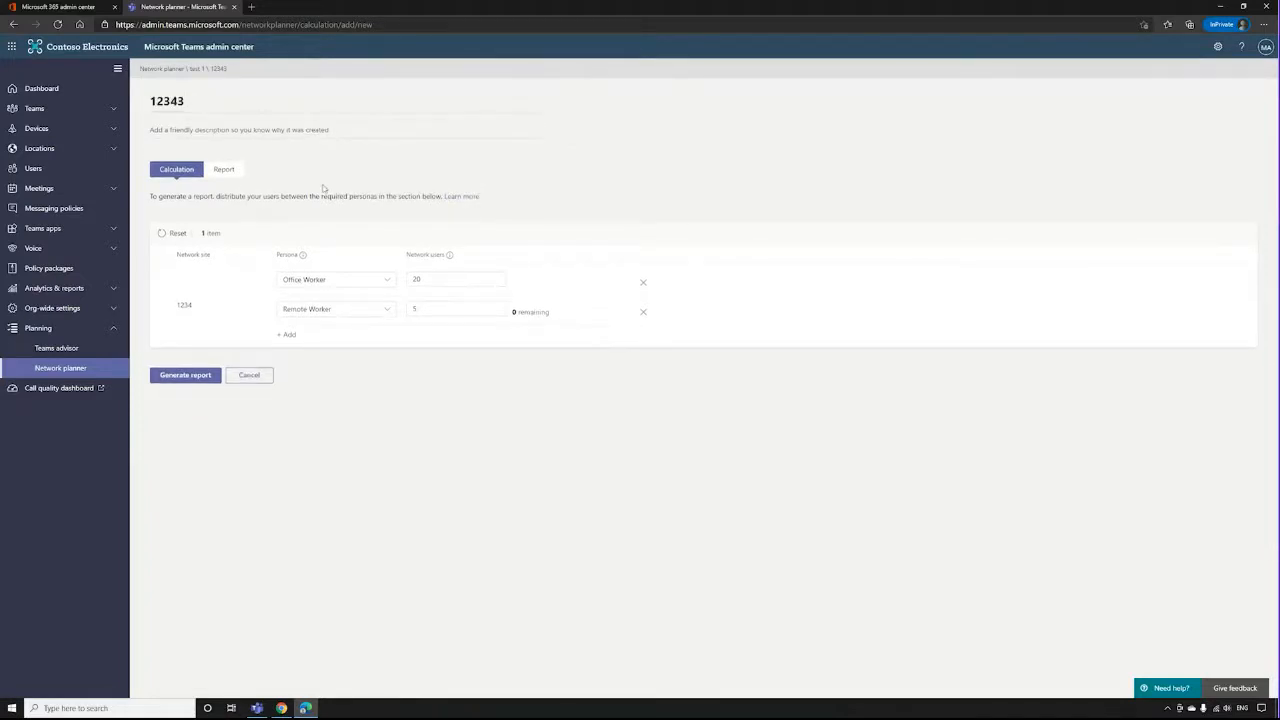
pyautogui.click(294, 336)
pyautogui.click(301, 341)
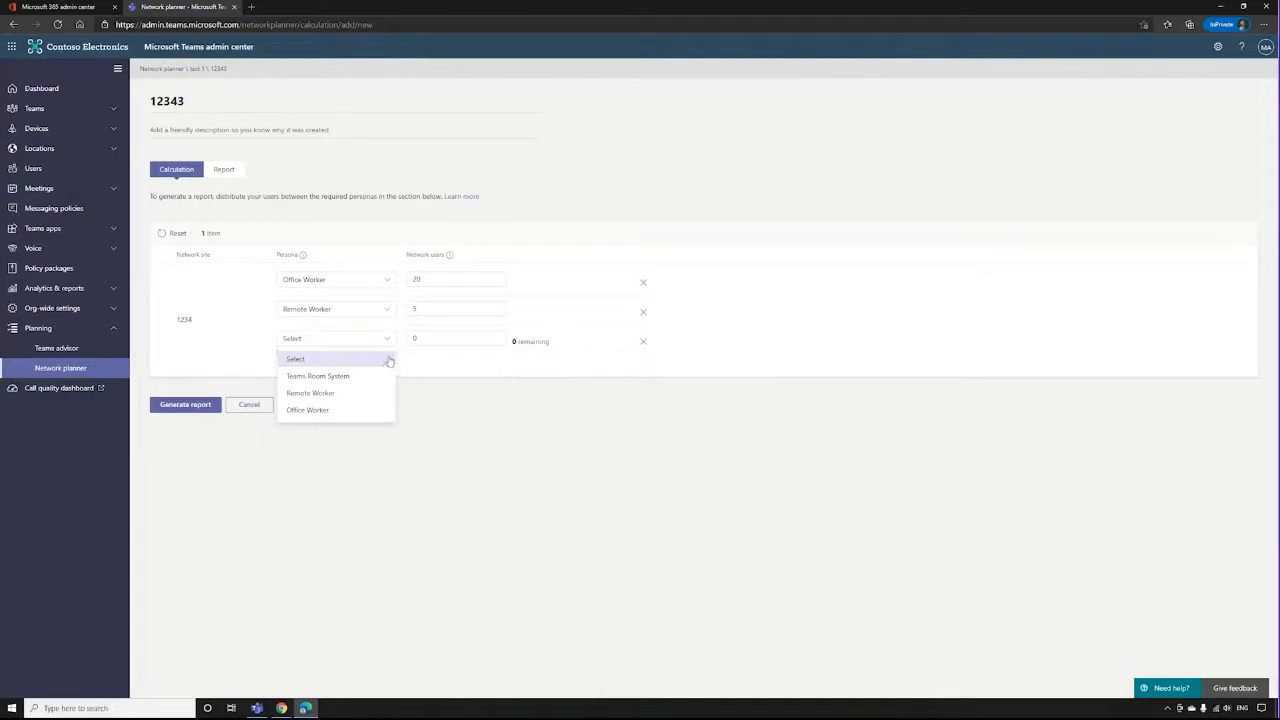
pyautogui.click(643, 341)
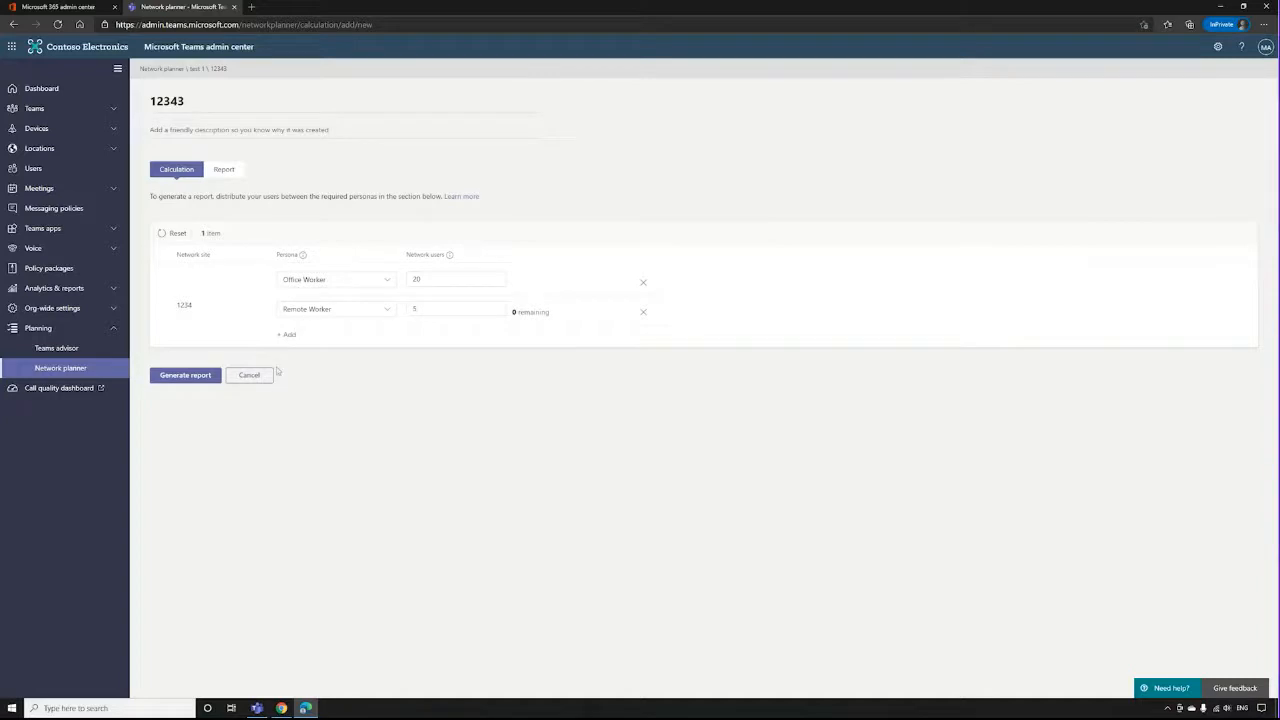
# Generate the report and examine the projected impact of Microsoft Teams in full screen before returning to the normal view.
pyautogui.click(183, 377)
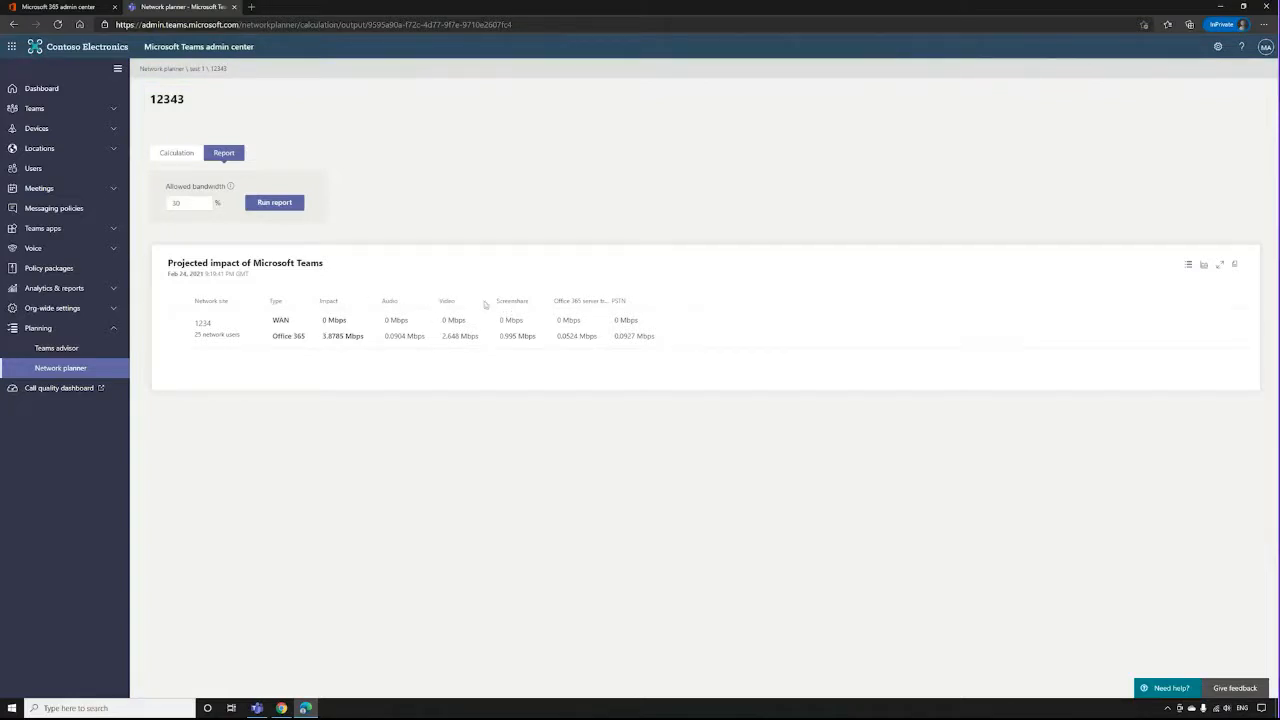
pyautogui.click(1220, 265)
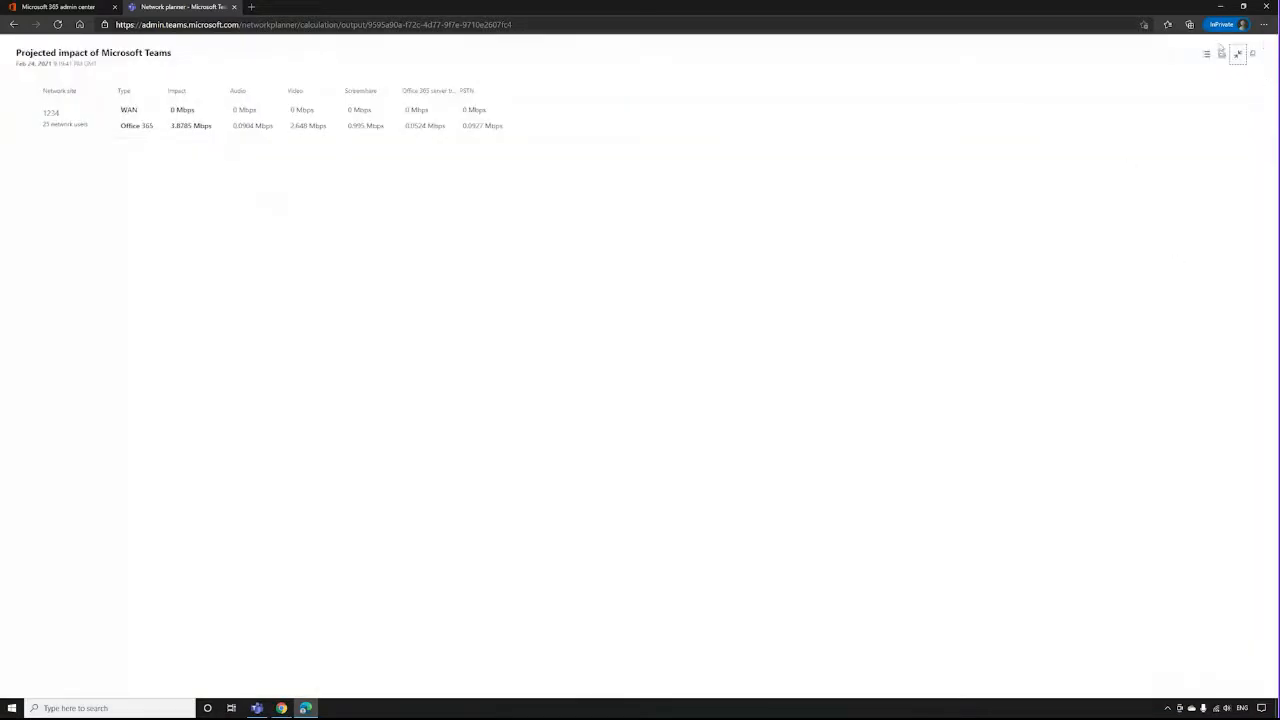
pyautogui.click(1237, 55)
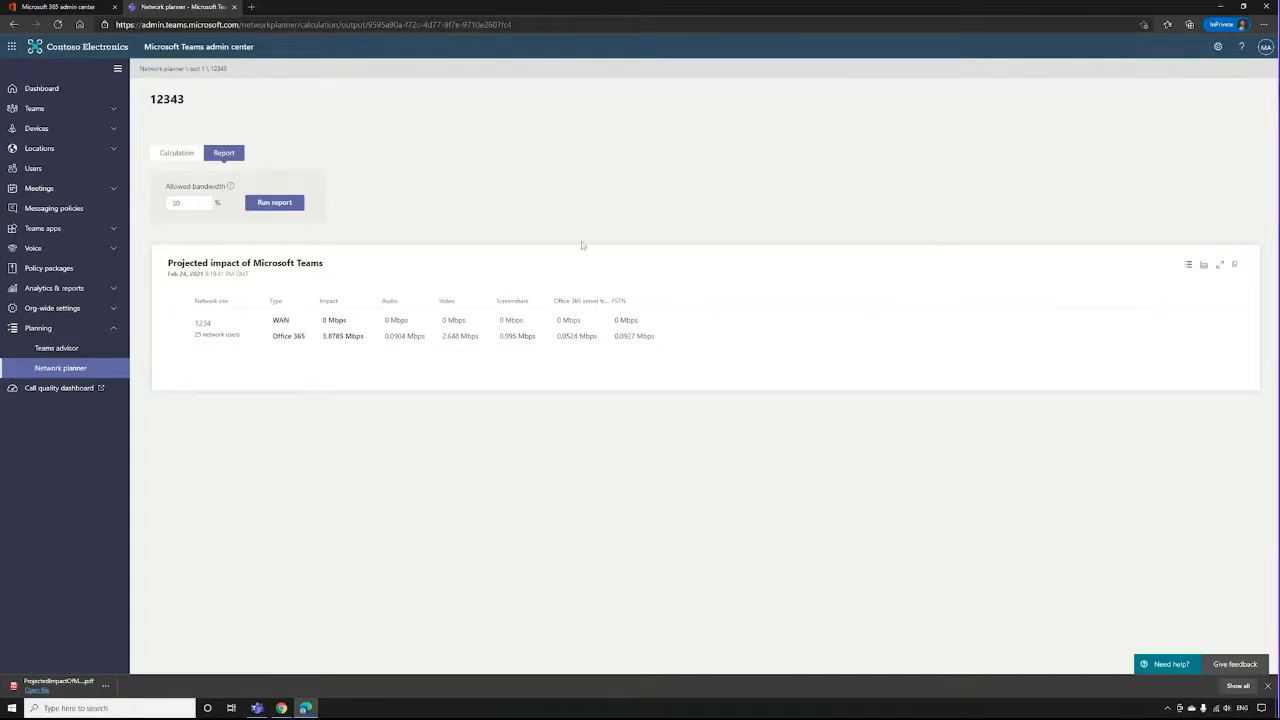
# Start a new phone number order from the Voice phone numbers page and name it "1234".
pyautogui.click(60, 248)
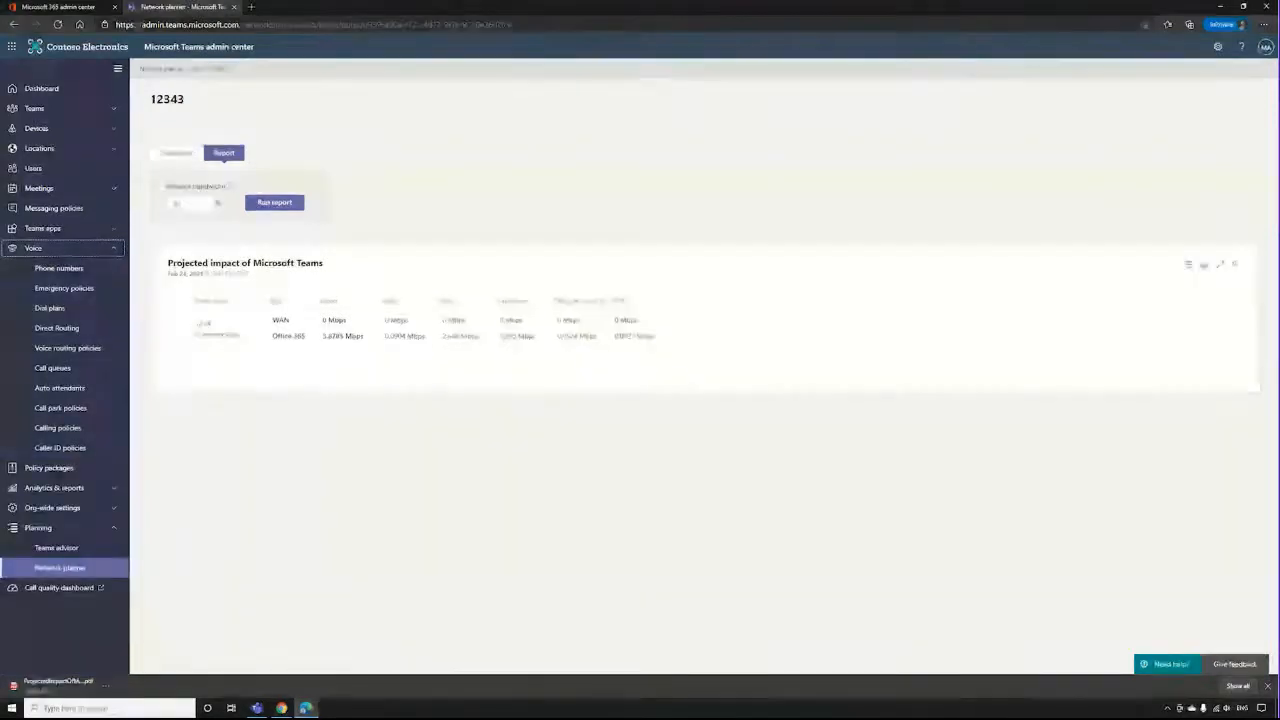
pyautogui.click(60, 268)
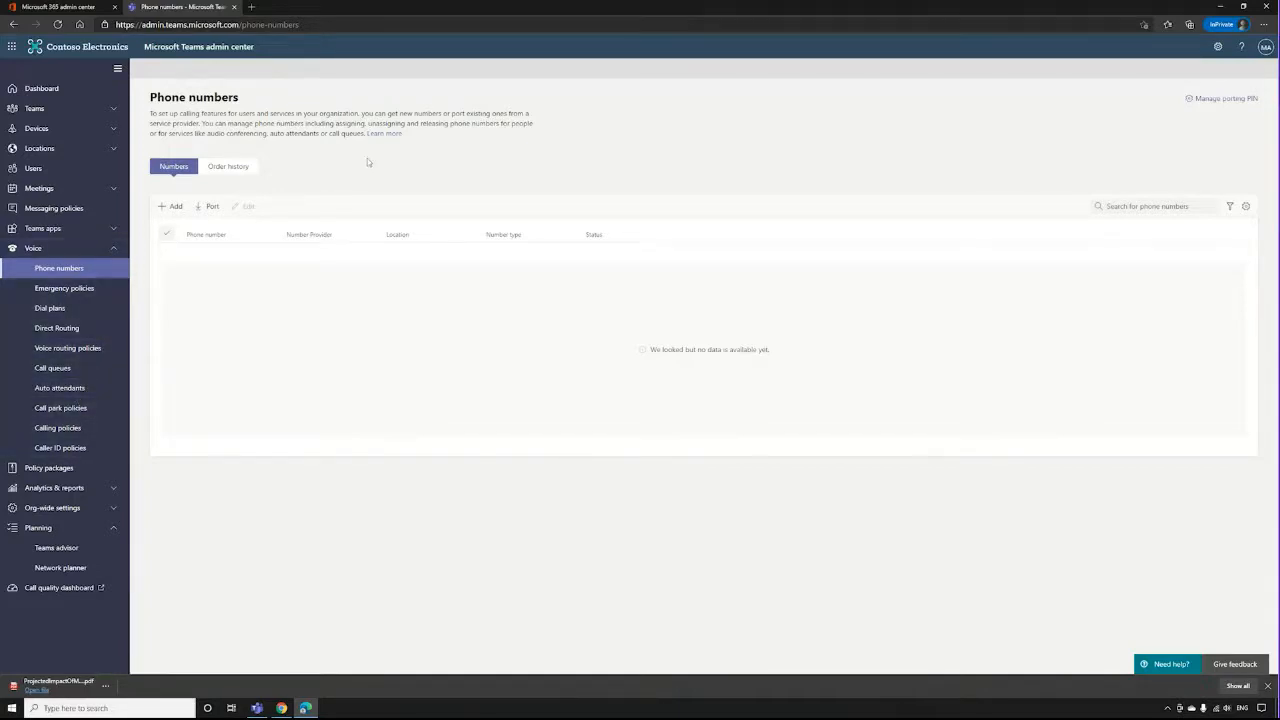
pyautogui.click(171, 208)
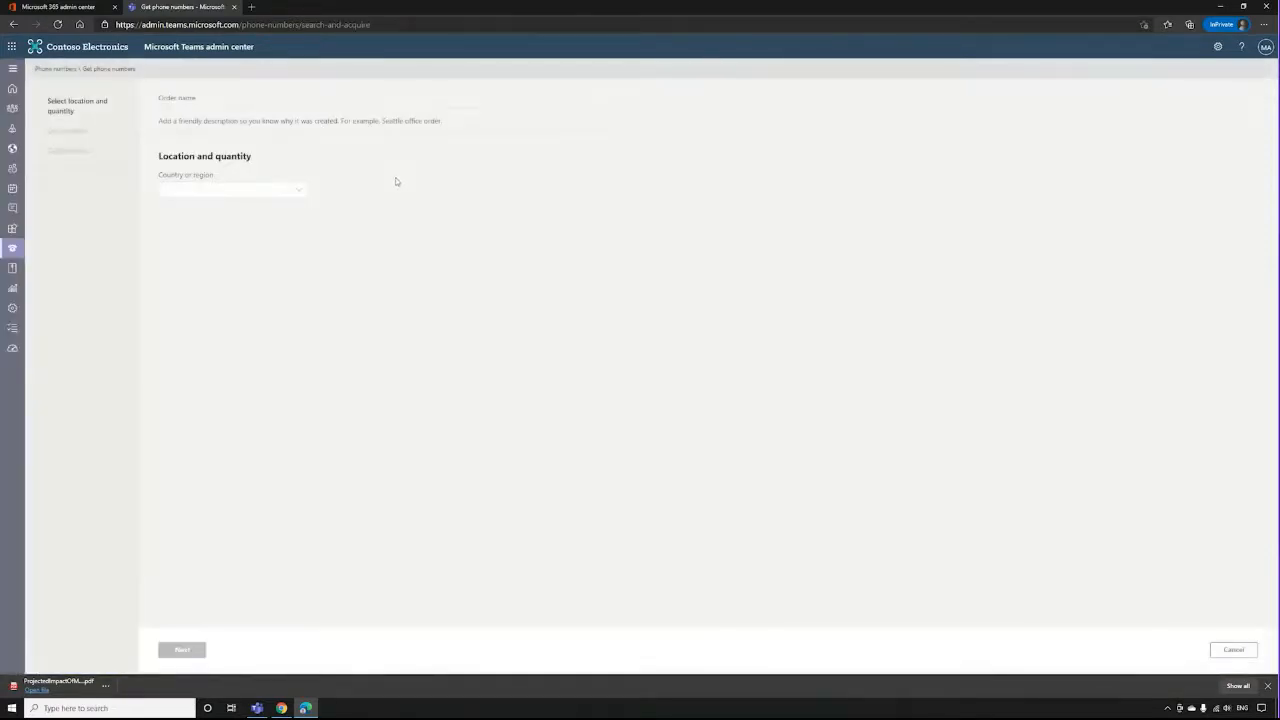
pyautogui.click(186, 106)
pyautogui.write('1234')
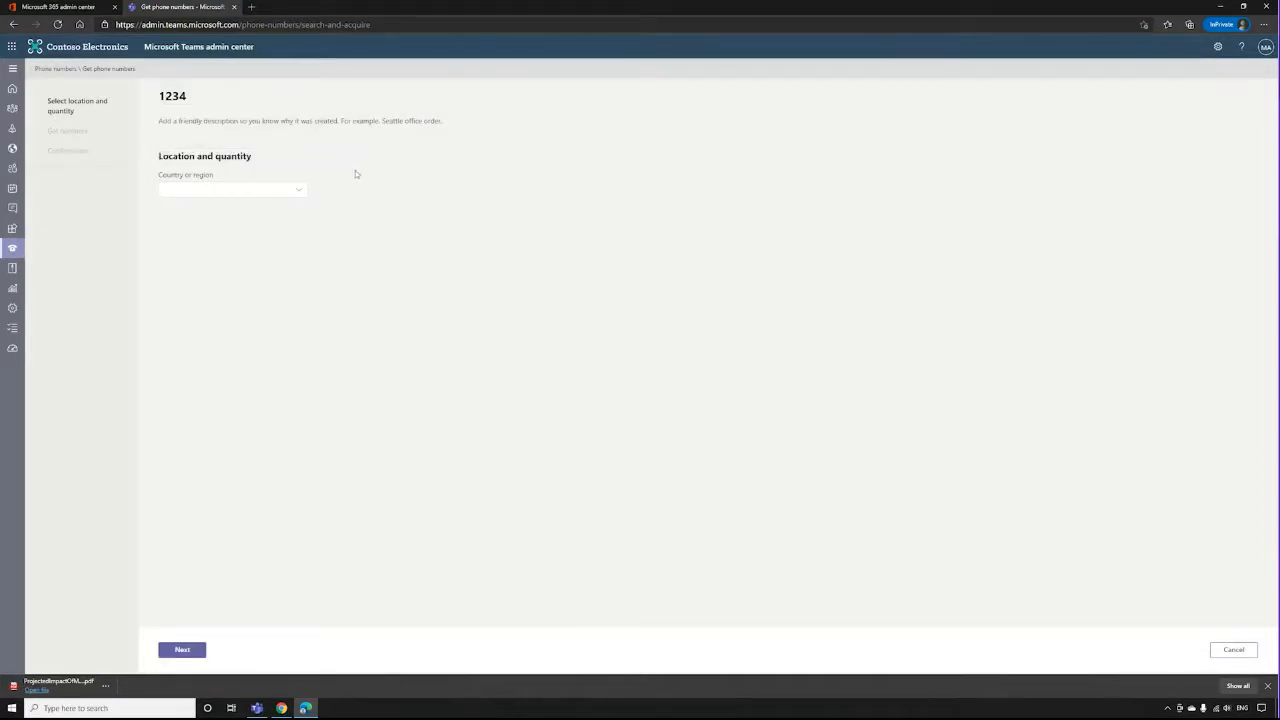
# Set the order's country to United Kingdom and its number type to User (subscriber).
pyautogui.click(298, 194)
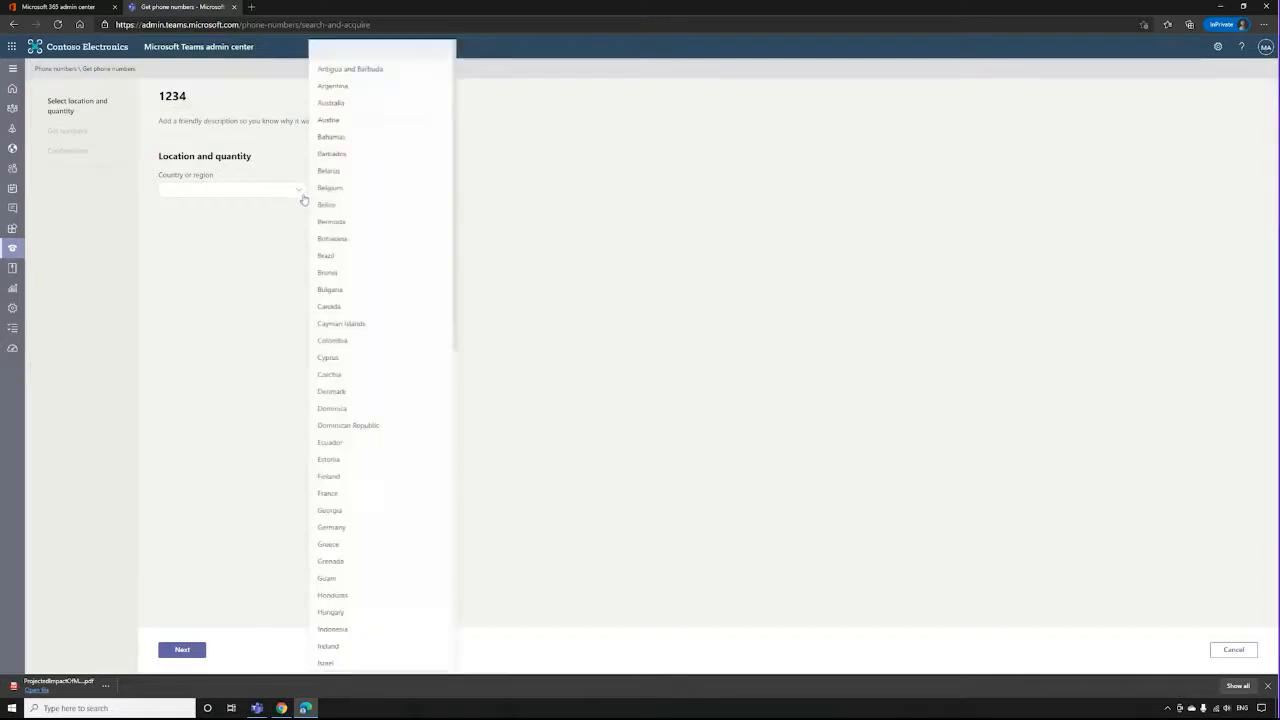
pyautogui.scroll(-5, 387, 231)
pyautogui.scroll(-5, 387, 231)
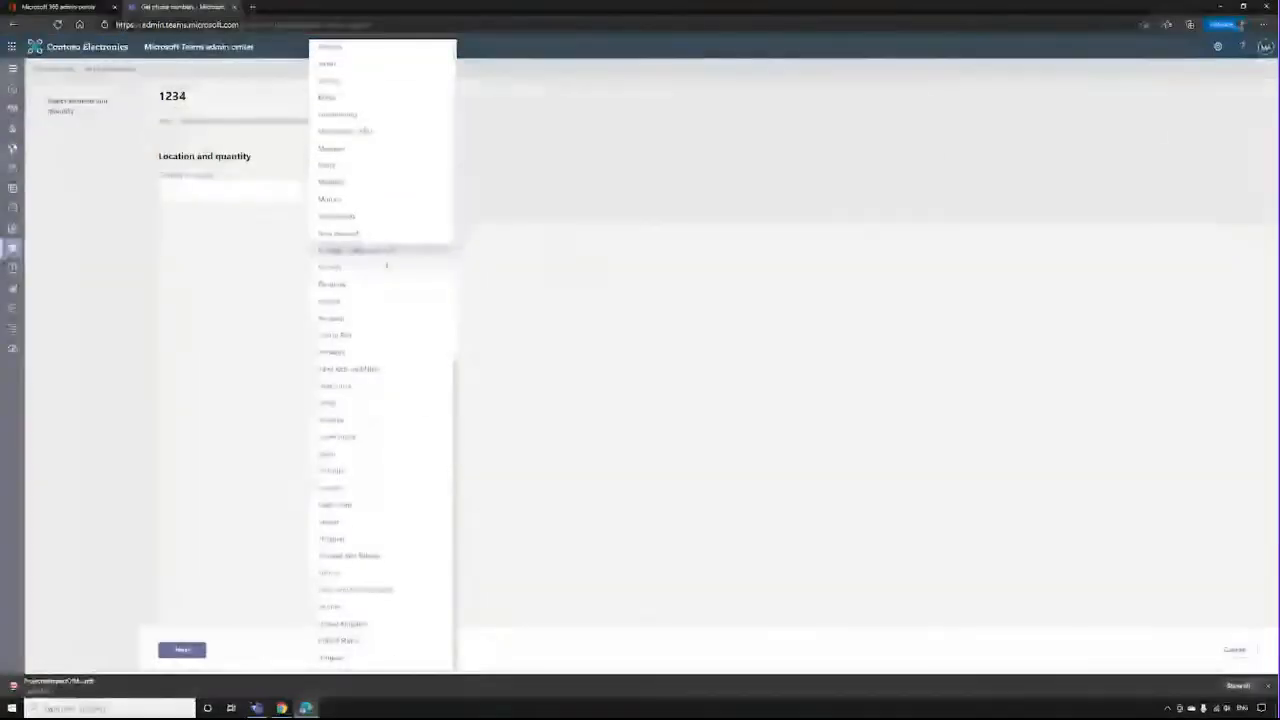
pyautogui.click(360, 628)
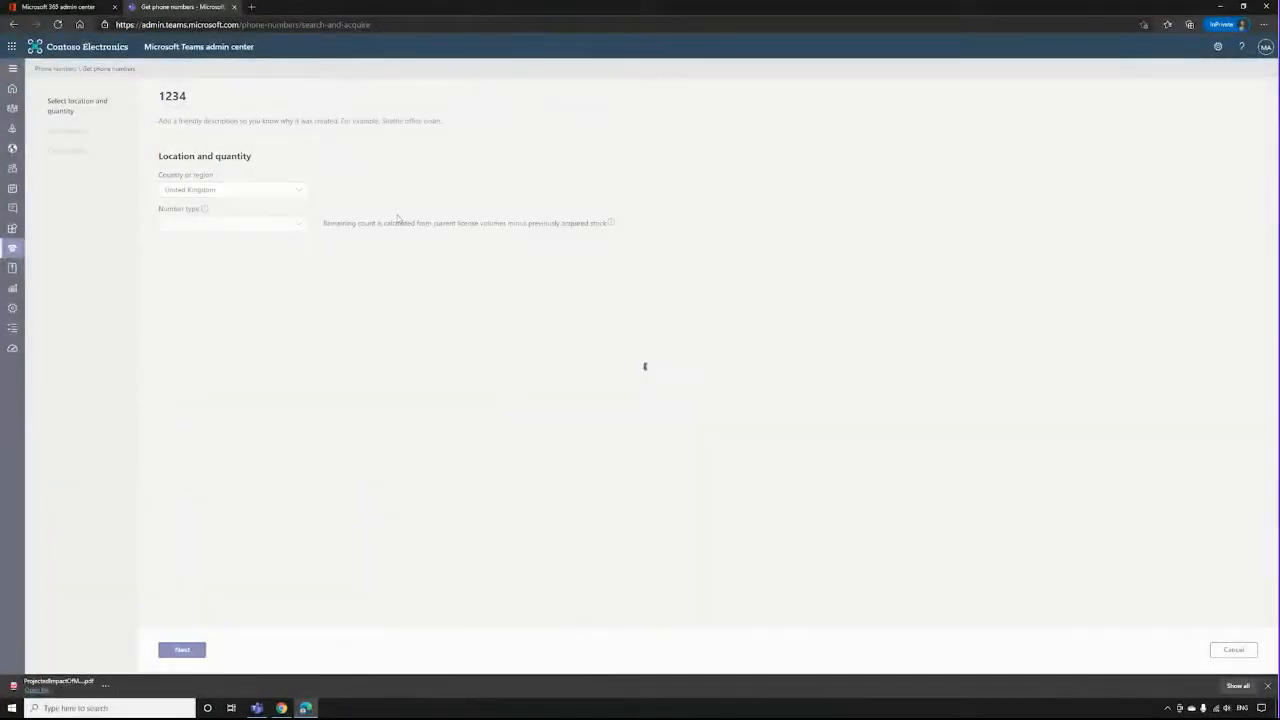
pyautogui.click(296, 226)
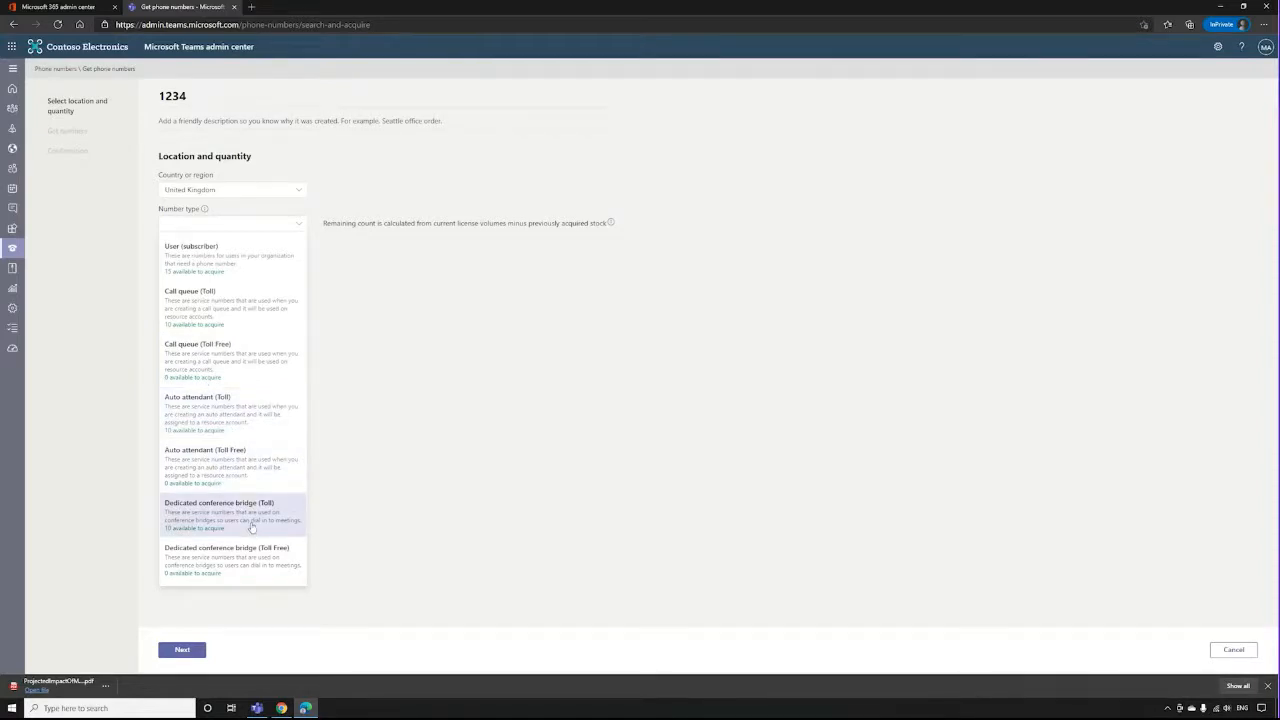
pyautogui.click(225, 270)
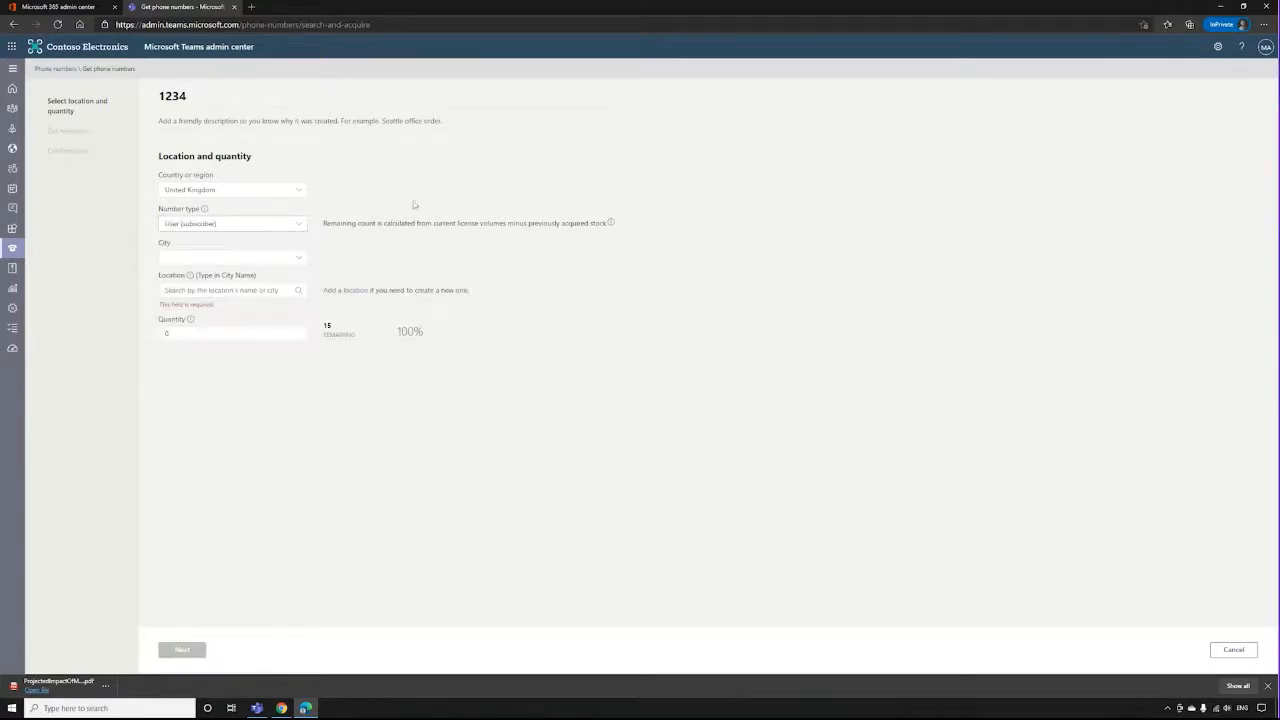
# Set the city to Banbury and check the location and area code options without choosing any.
pyautogui.click(251, 257)
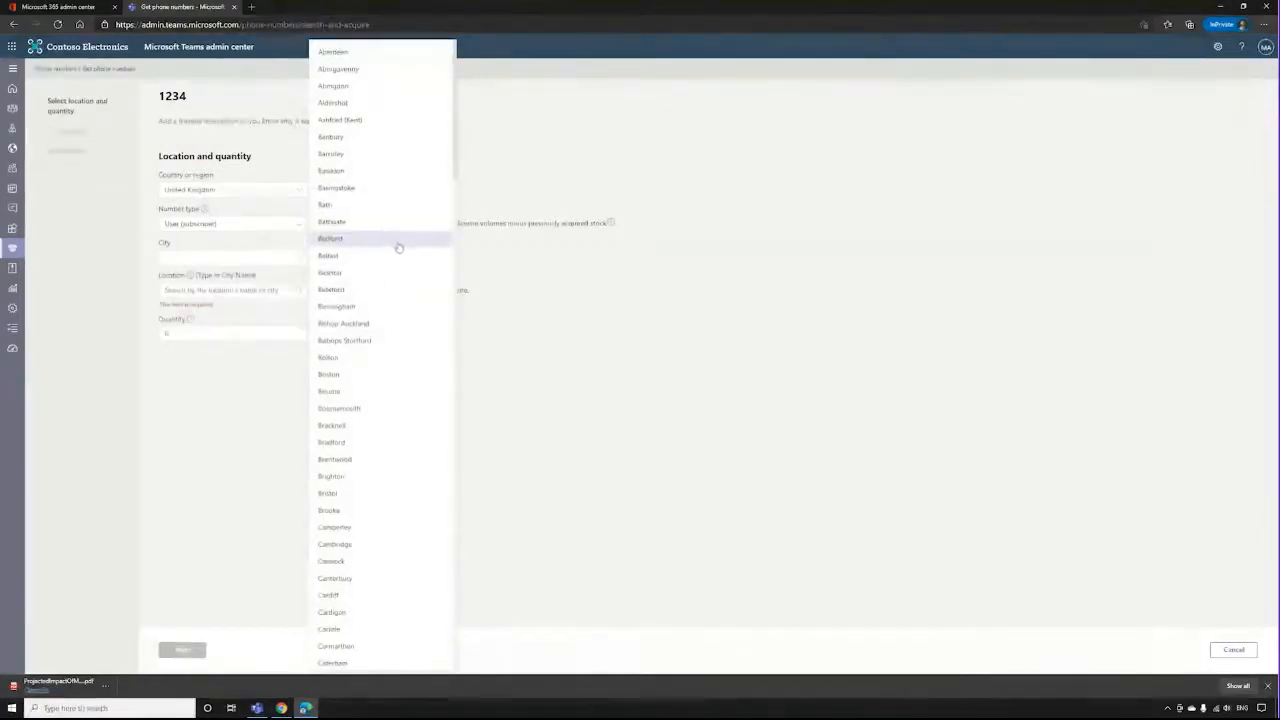
pyautogui.click(400, 136)
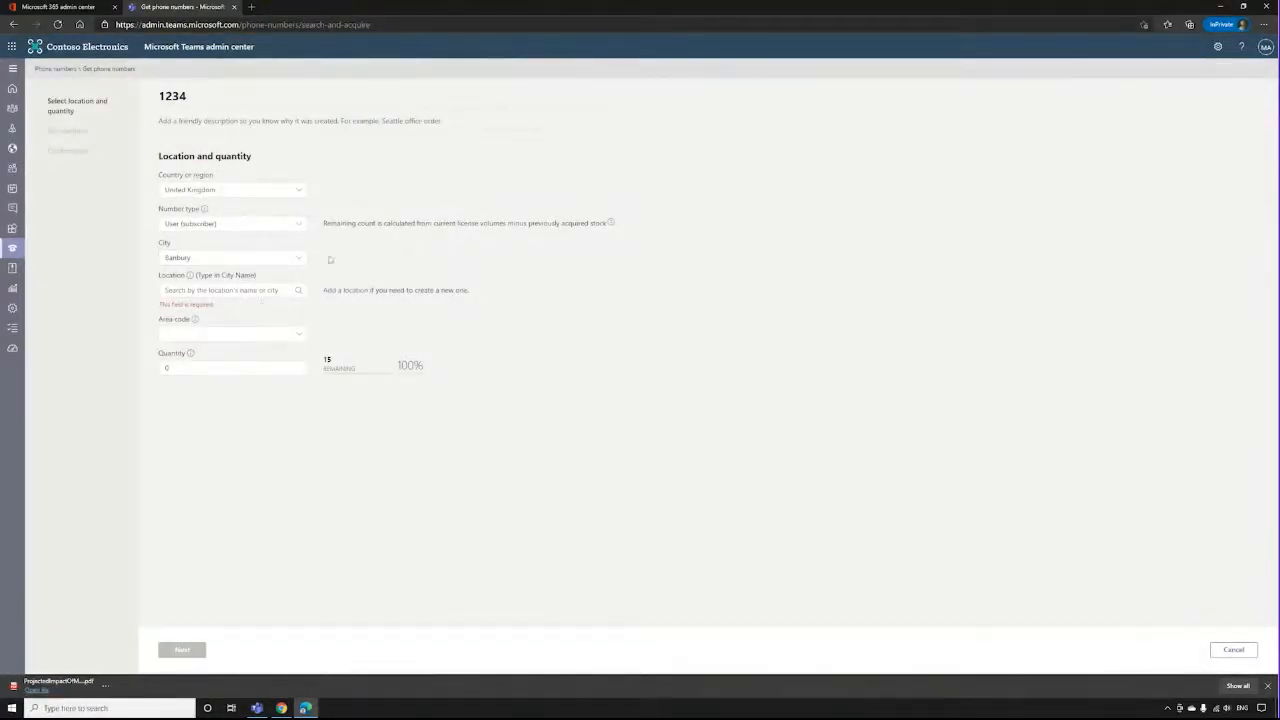
pyautogui.click(270, 292)
pyautogui.click(407, 258)
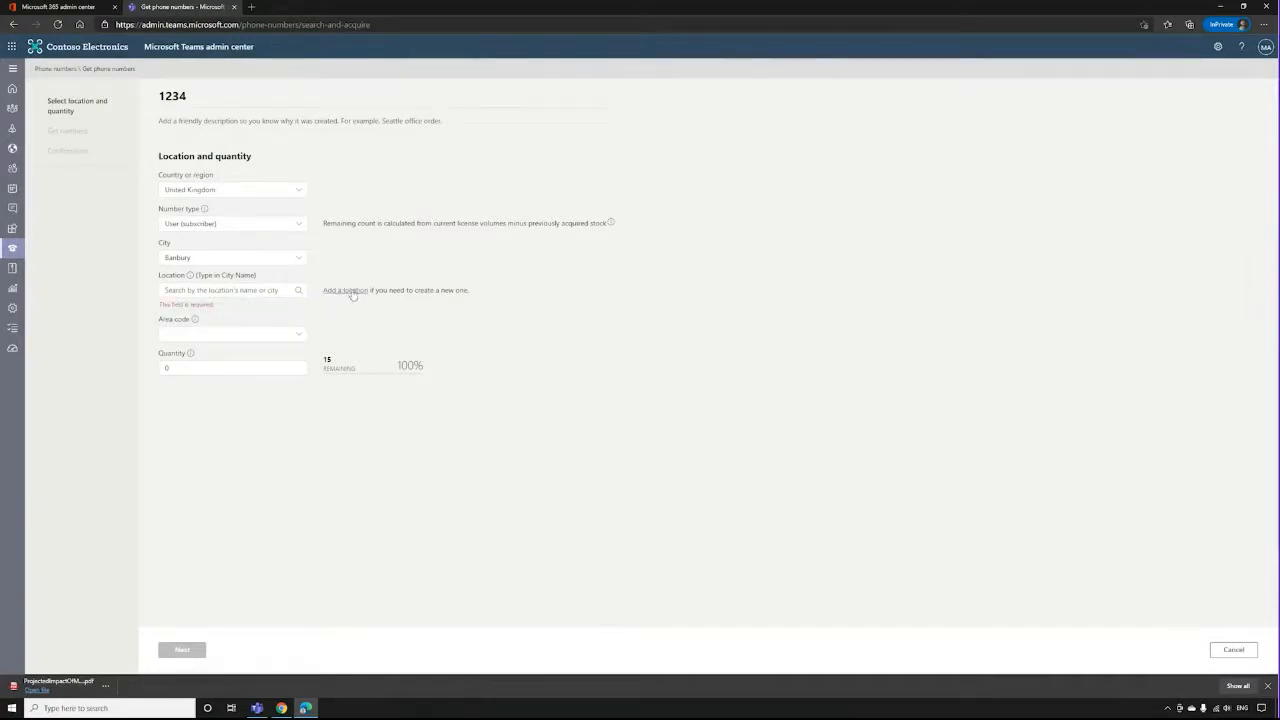
pyautogui.click(217, 334)
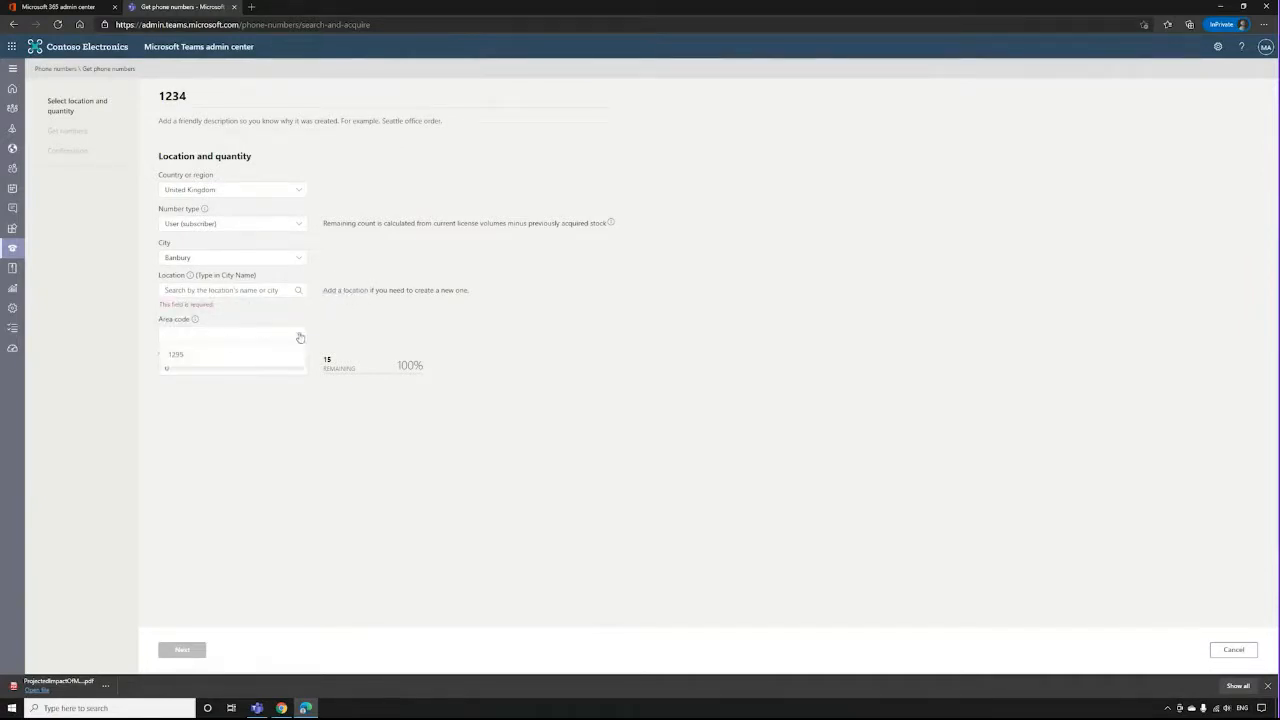
pyautogui.click(393, 202)
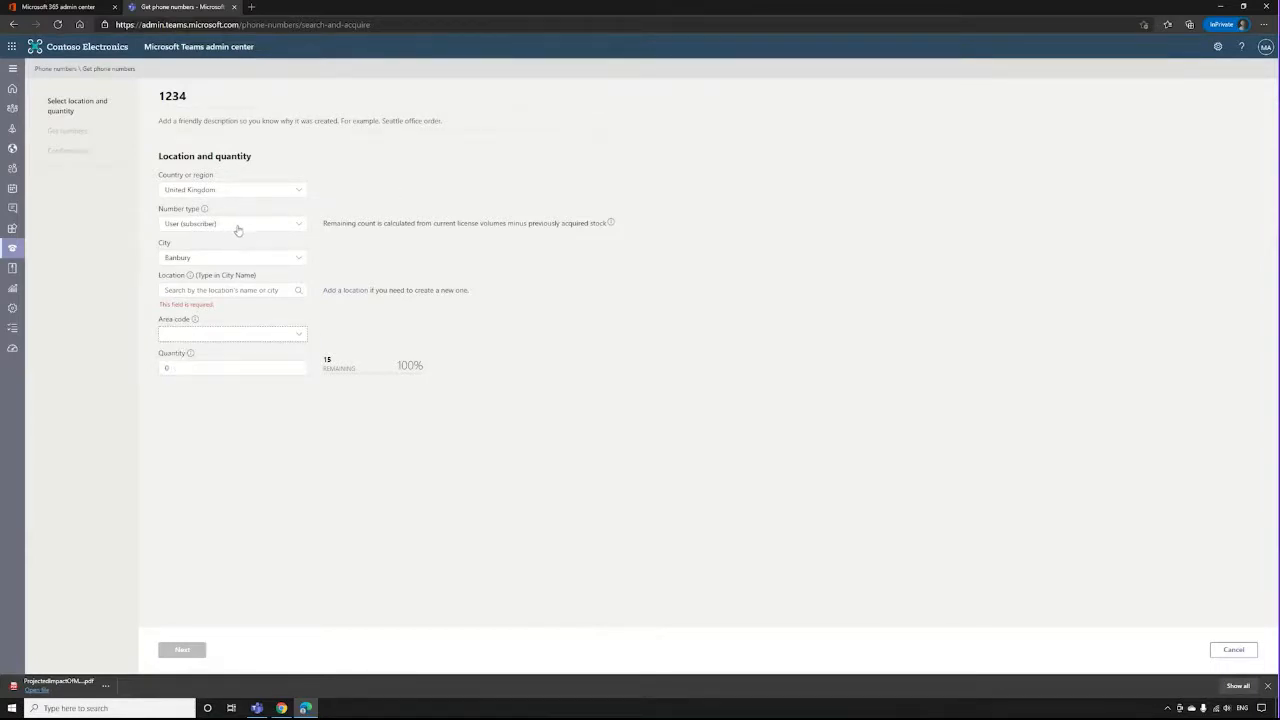
# Change the number type to Call queue (Toll) with city Bathgate, area code 1506 and a quantity of 1.
pyautogui.click(238, 224)
pyautogui.click(254, 306)
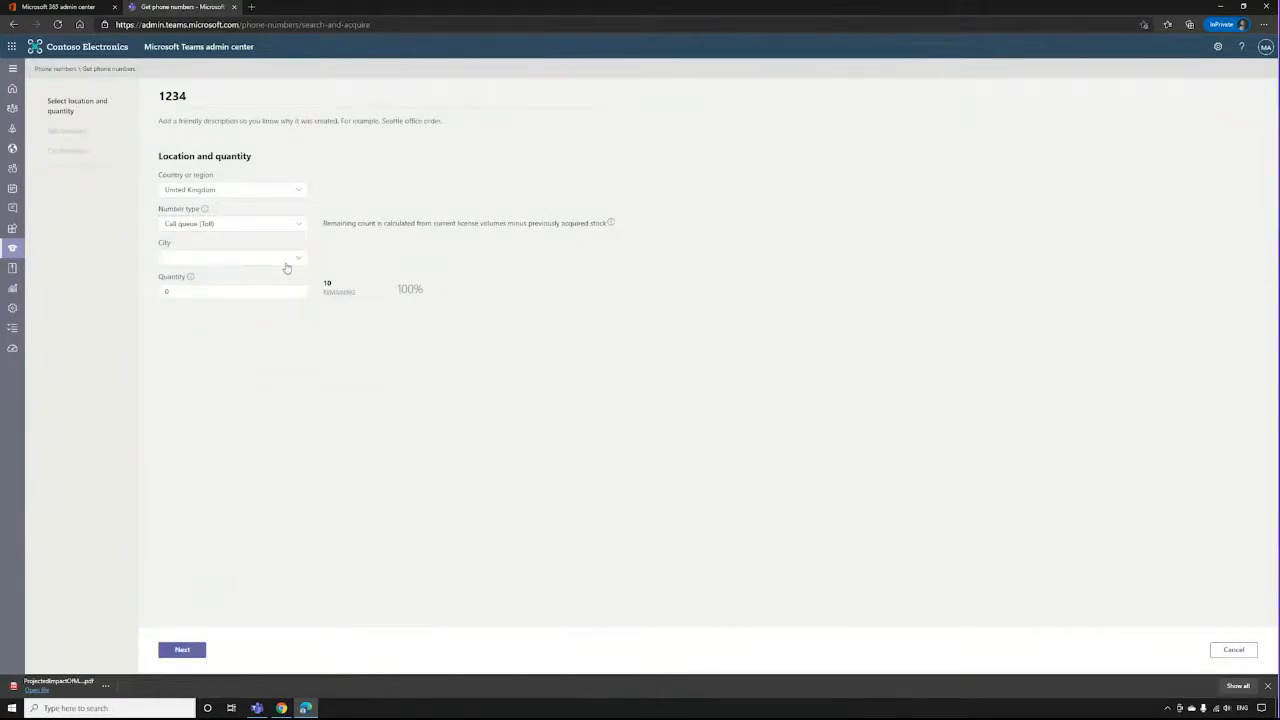
pyautogui.click(279, 263)
pyautogui.click(396, 245)
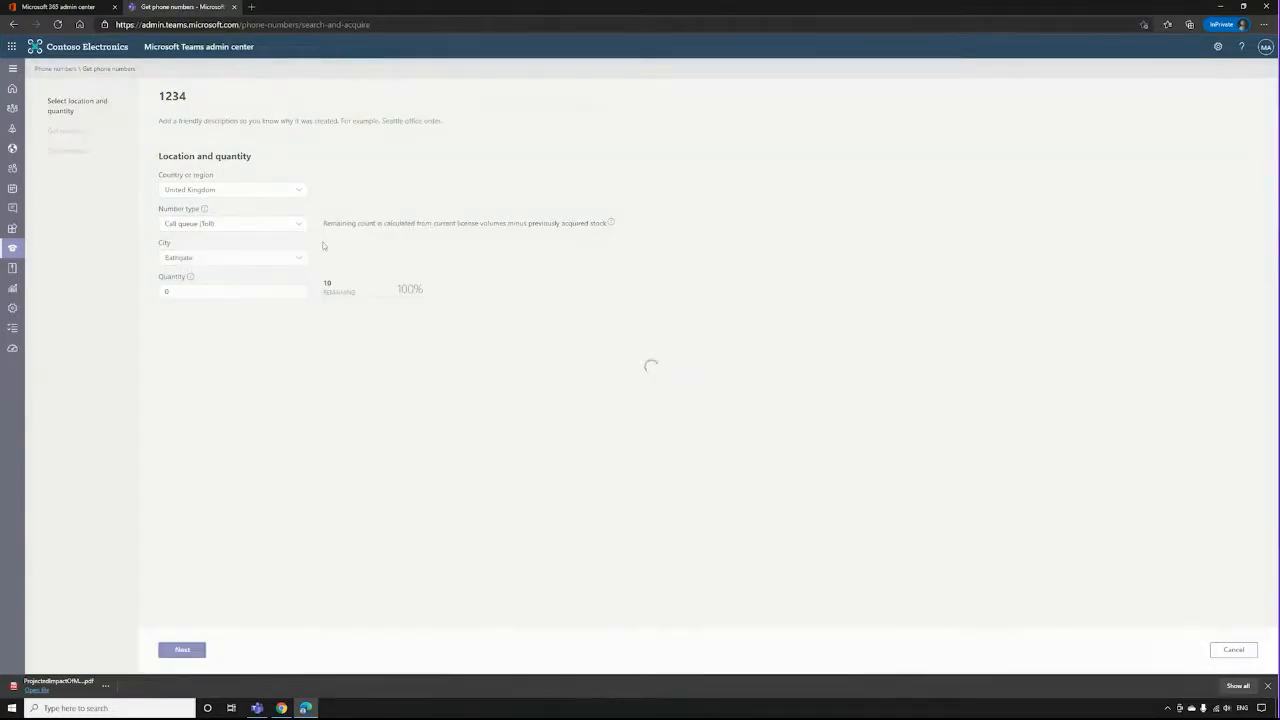
pyautogui.click(237, 291)
pyautogui.click(220, 311)
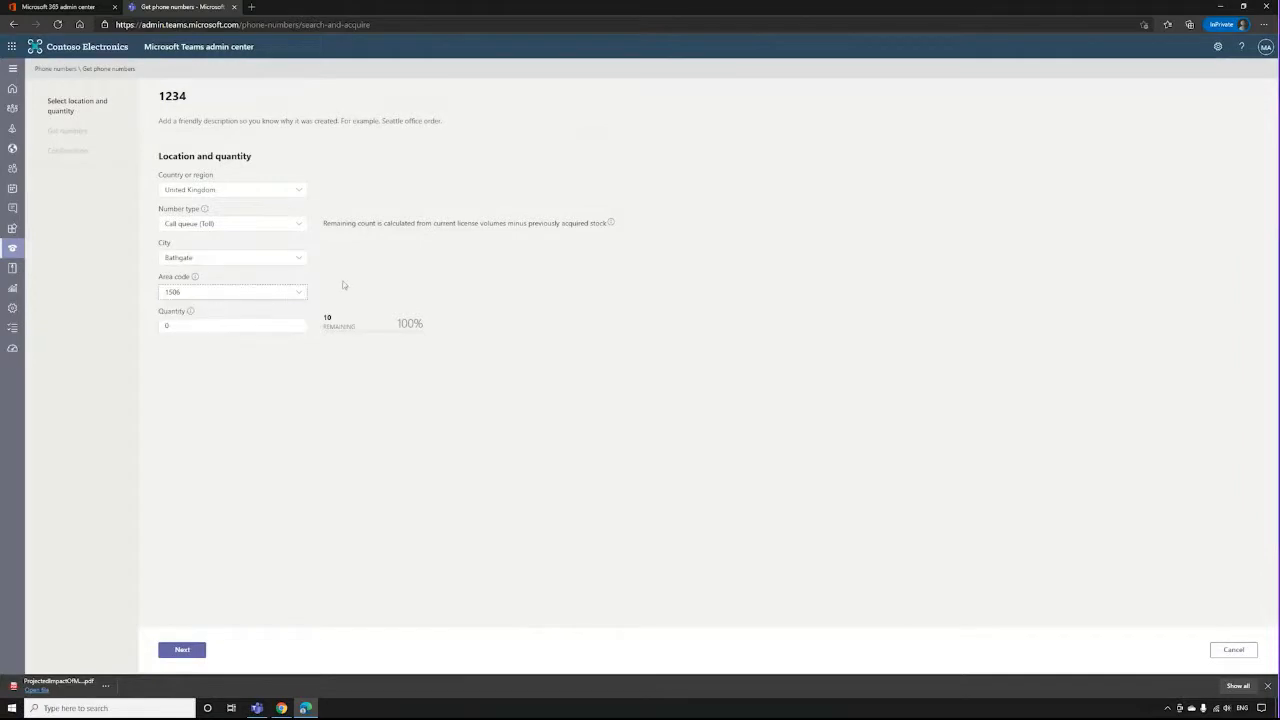
pyautogui.click(190, 329)
pyautogui.write('1')
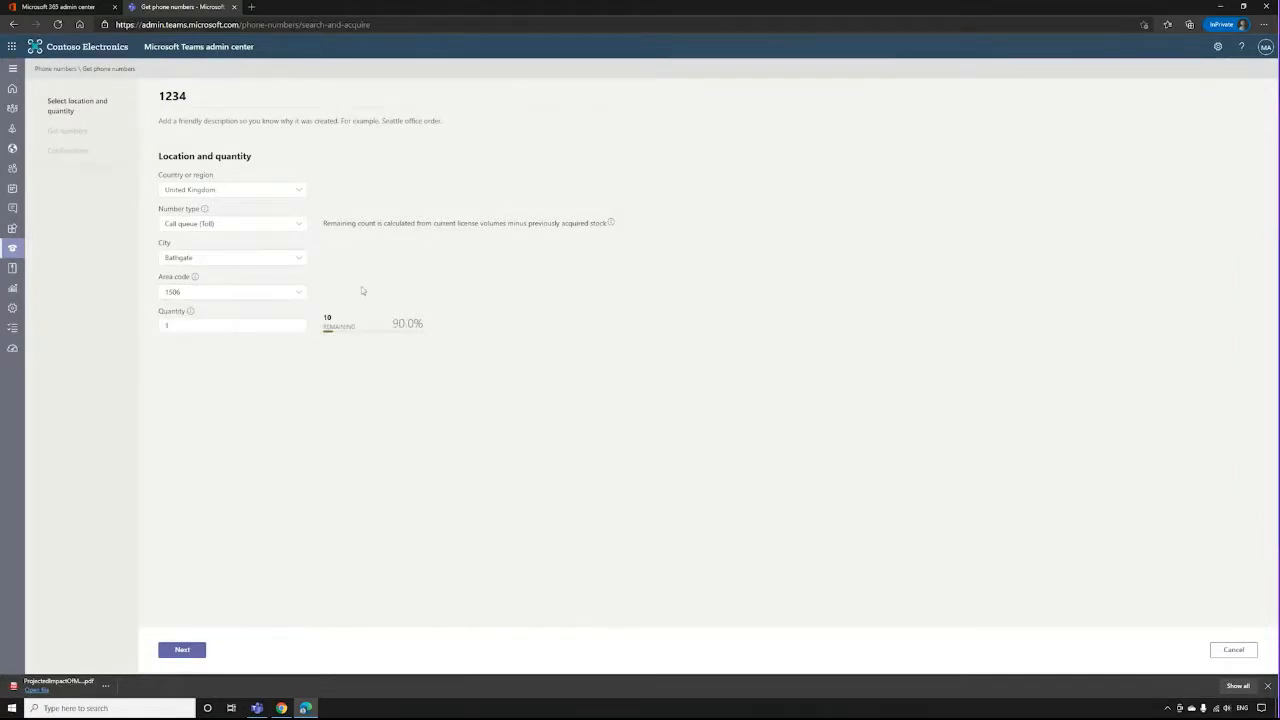
# Enter "1234" as the order description, continue to the reserved numbers, and discard the order without placing it.
pyautogui.click(192, 650)
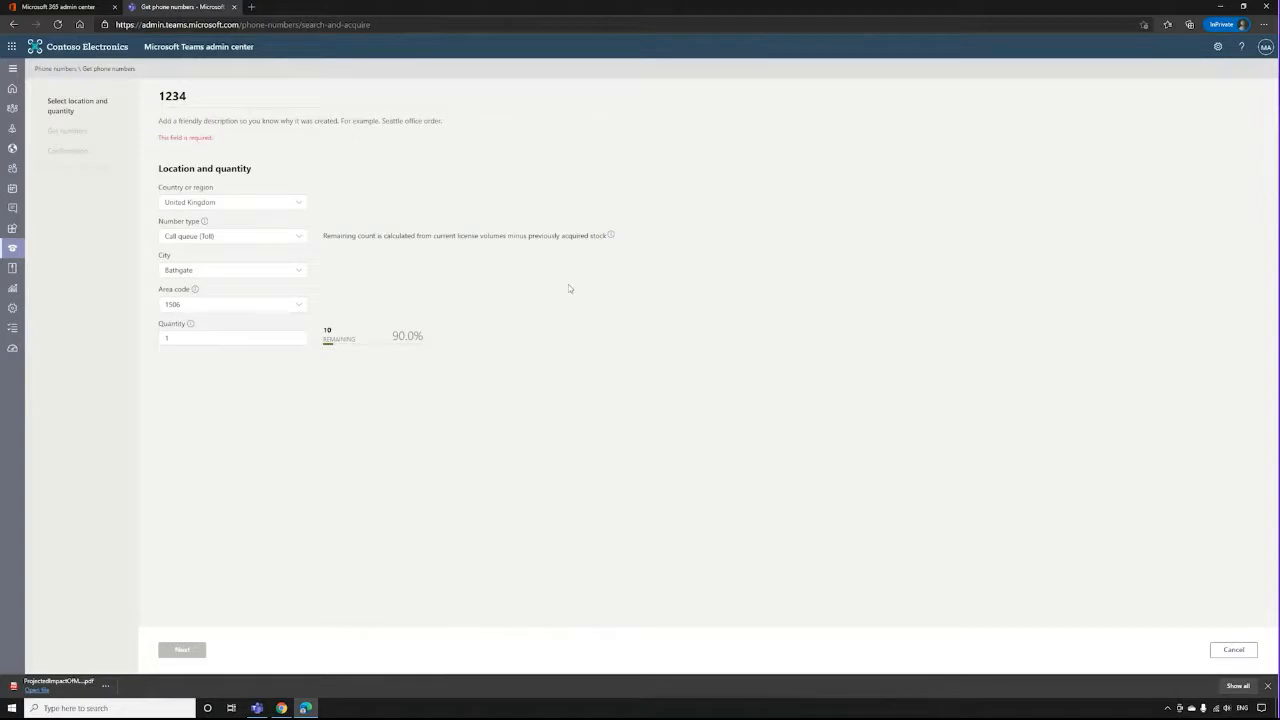
pyautogui.click(314, 170)
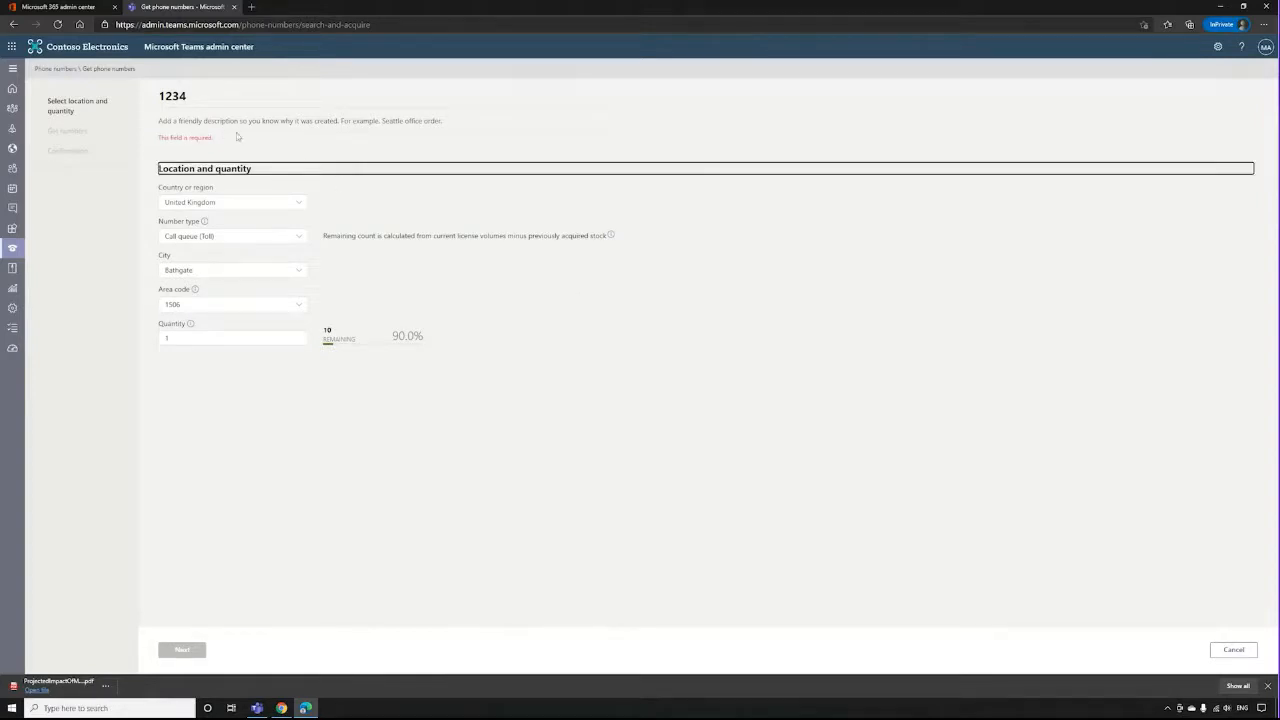
pyautogui.click(240, 126)
pyautogui.write('1234')
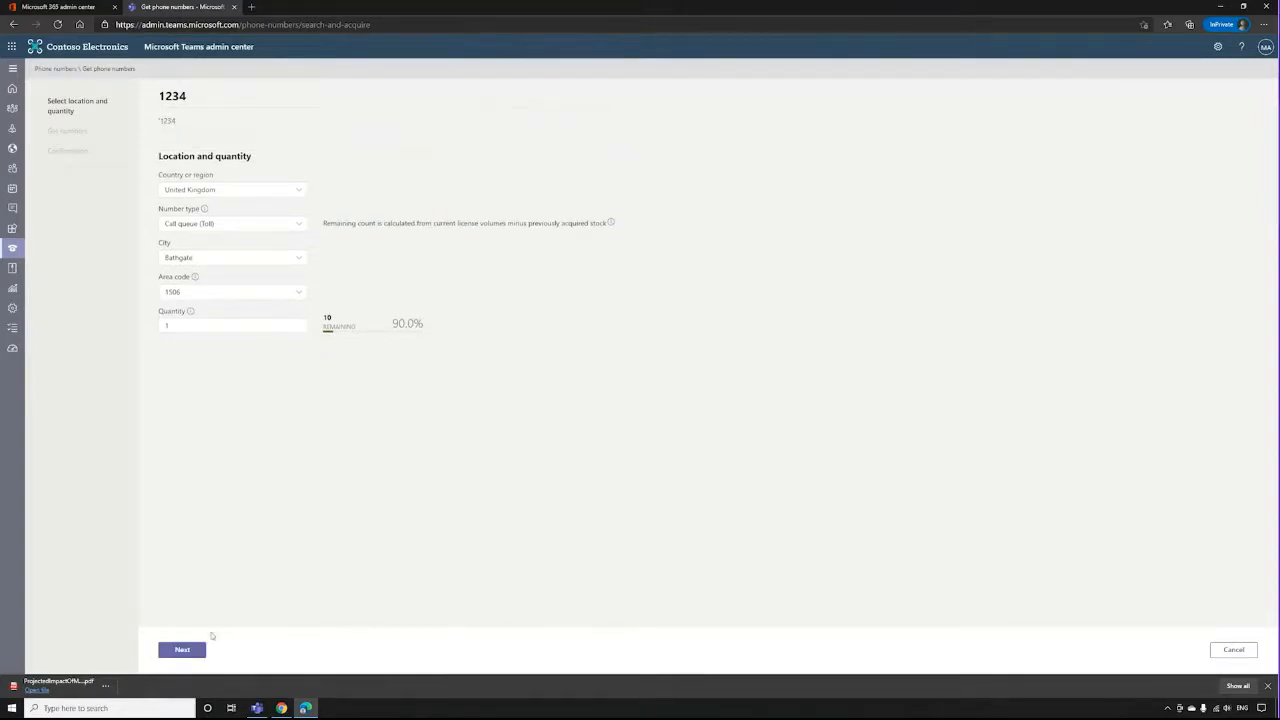
pyautogui.click(196, 650)
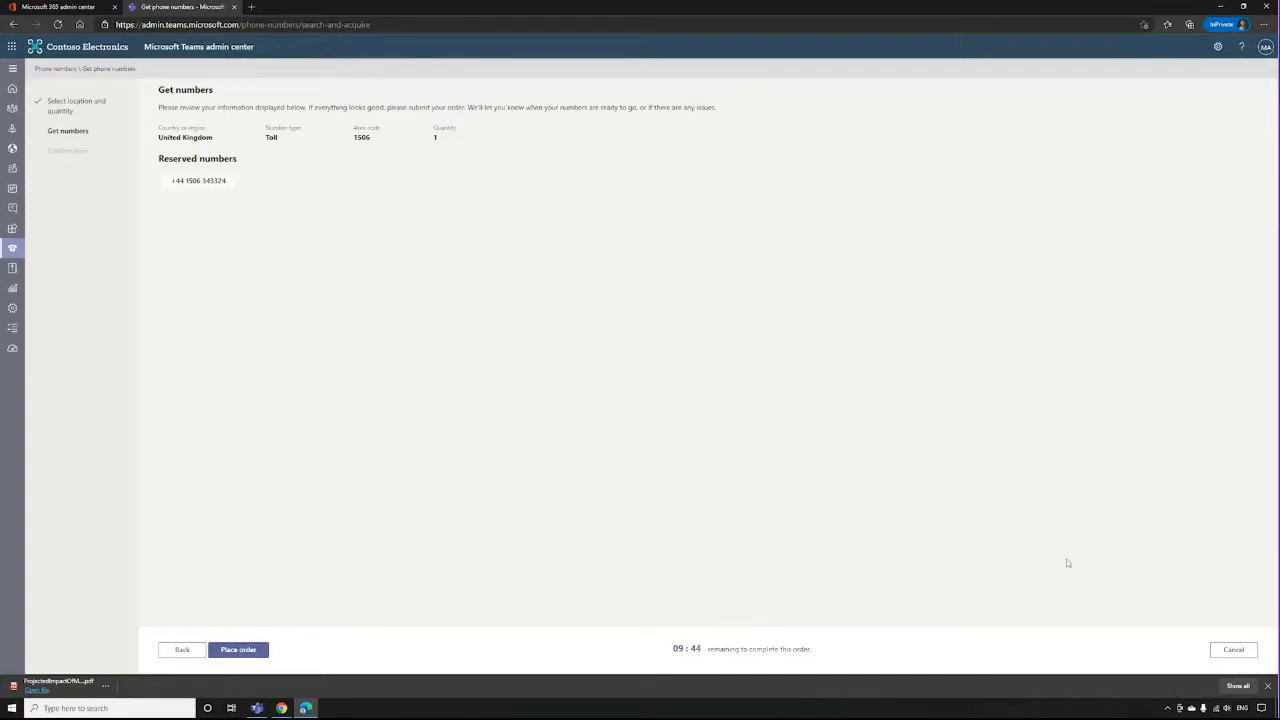
pyautogui.click(1237, 650)
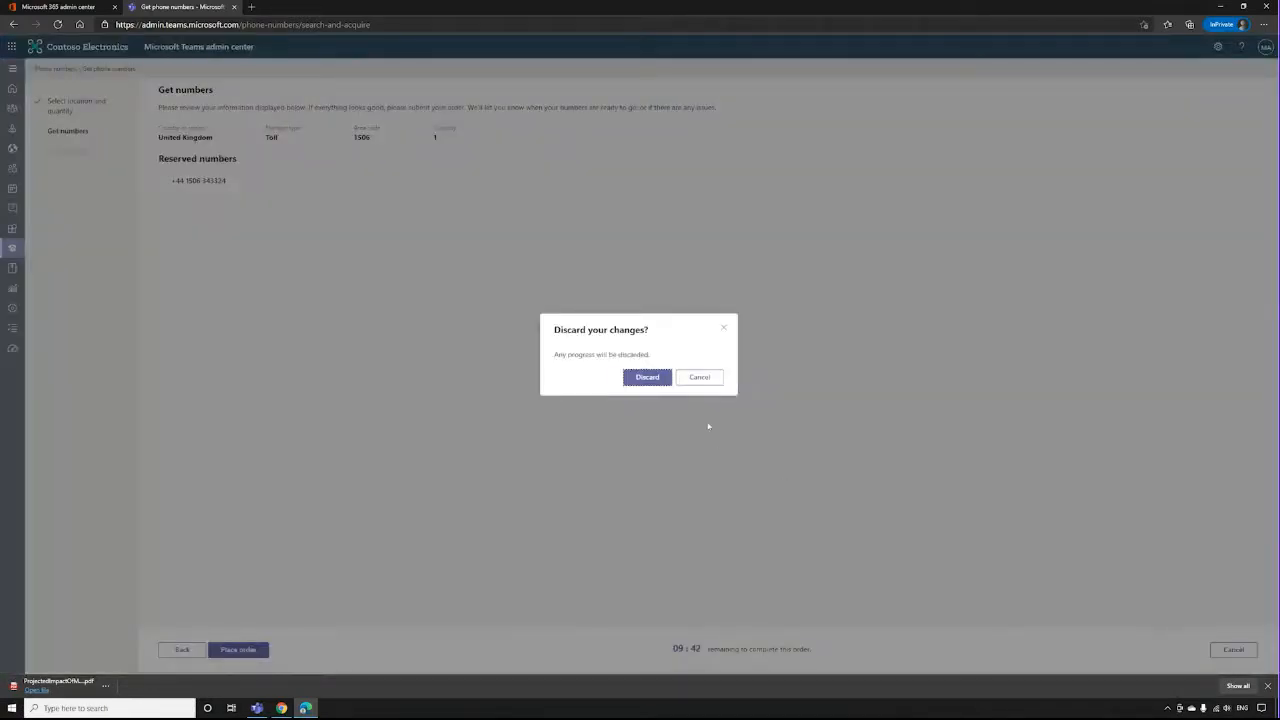
pyautogui.click(660, 378)
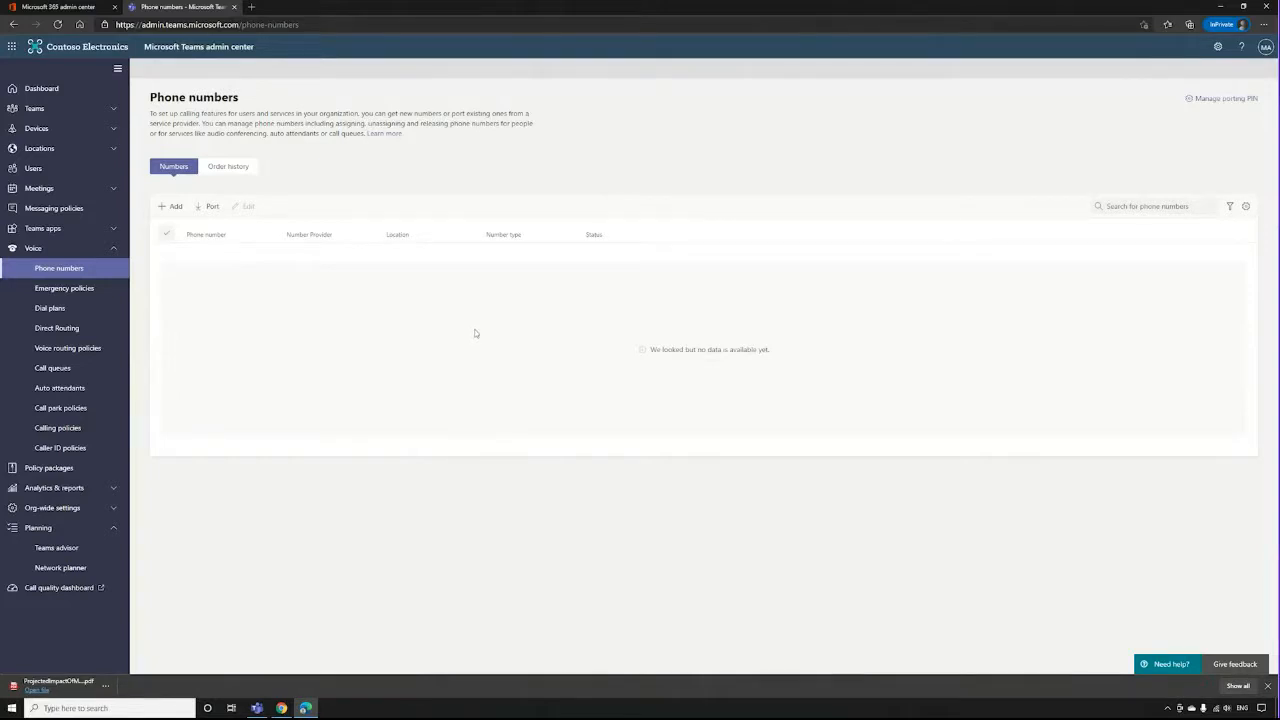
# Open a blank new call queue form and examine its settings.
pyautogui.click(57, 374)
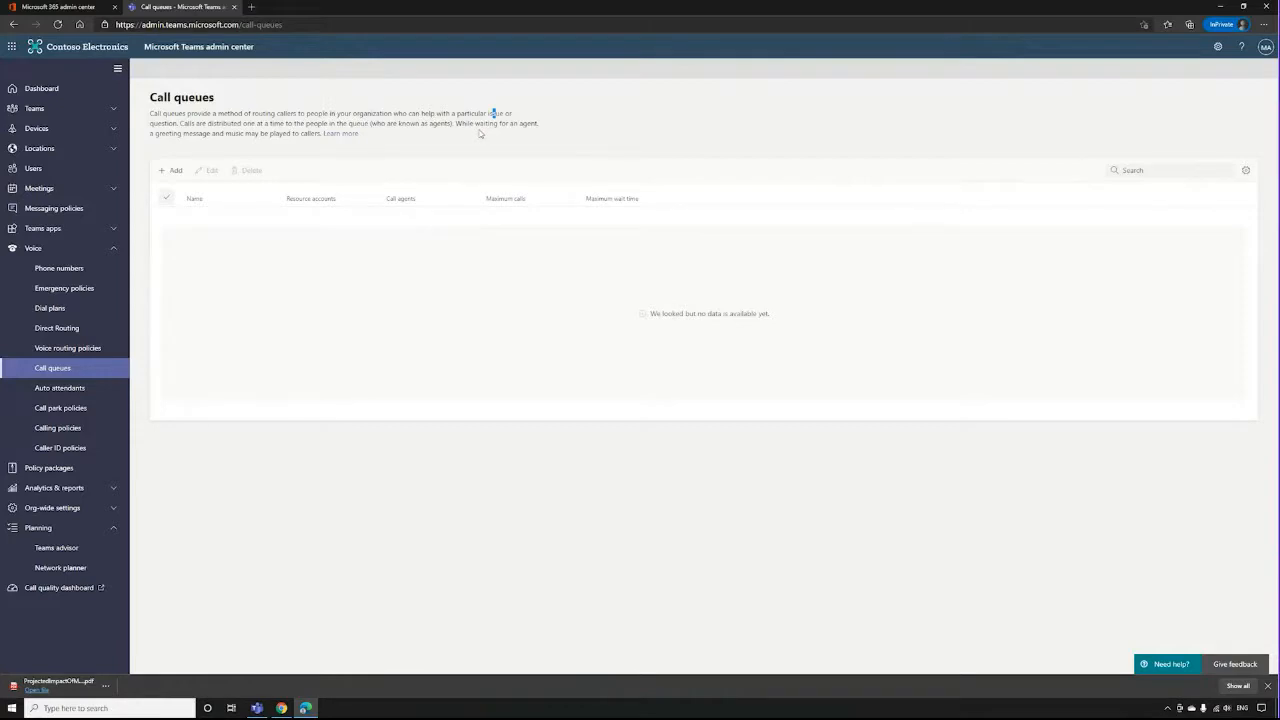
pyautogui.click(172, 170)
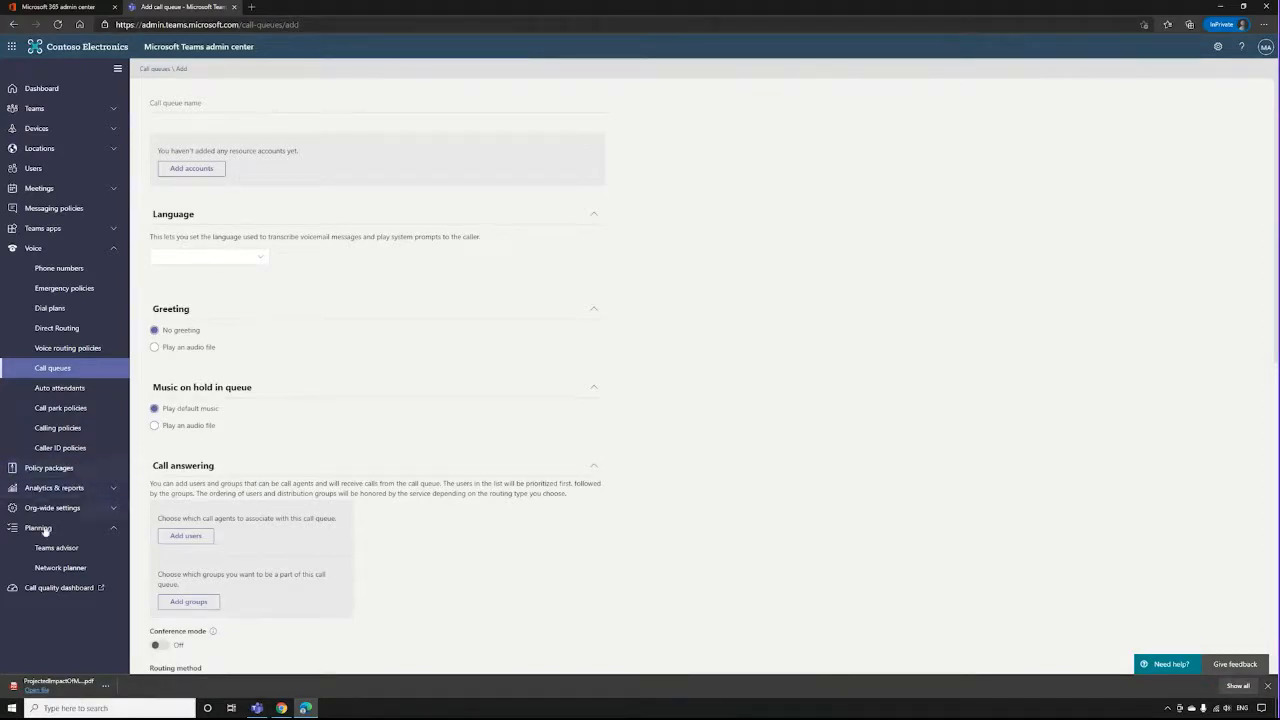
# Open the org-wide resource accounts, check the account types offered for a new resource account, and cancel without saving.
pyautogui.click(111, 517)
pyautogui.scroll(-2, 111, 517)
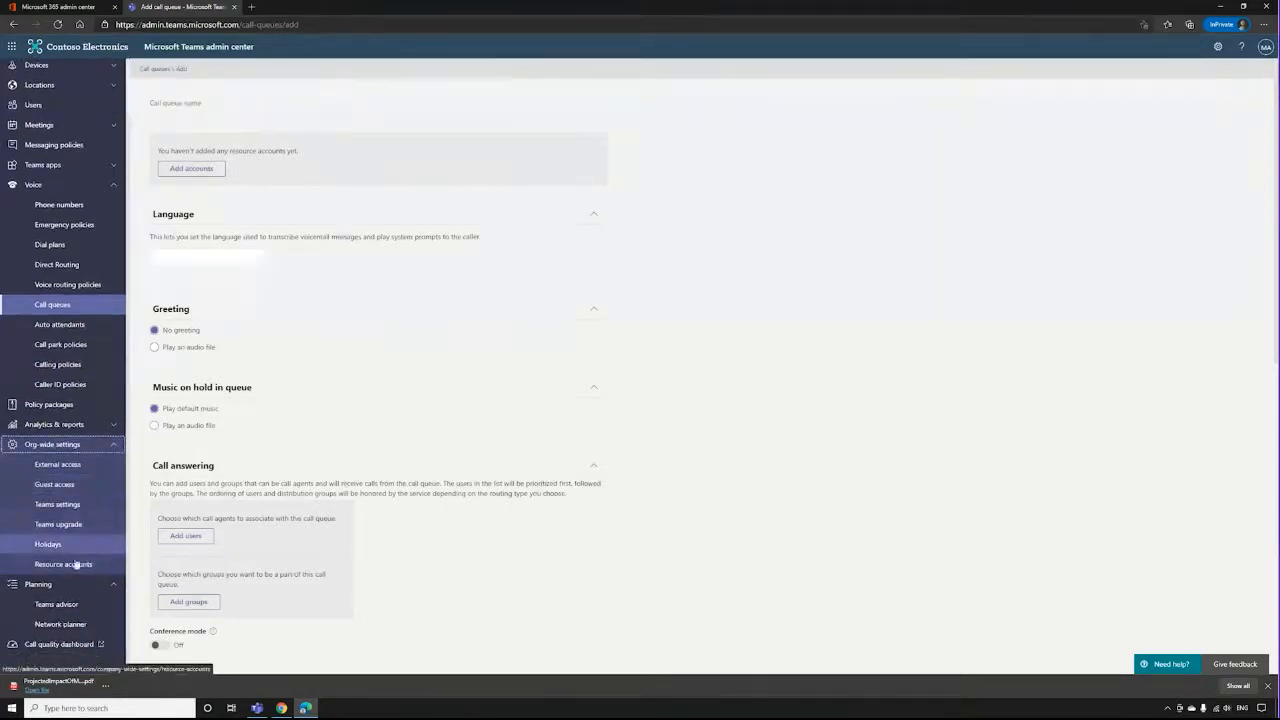
pyautogui.click(86, 563)
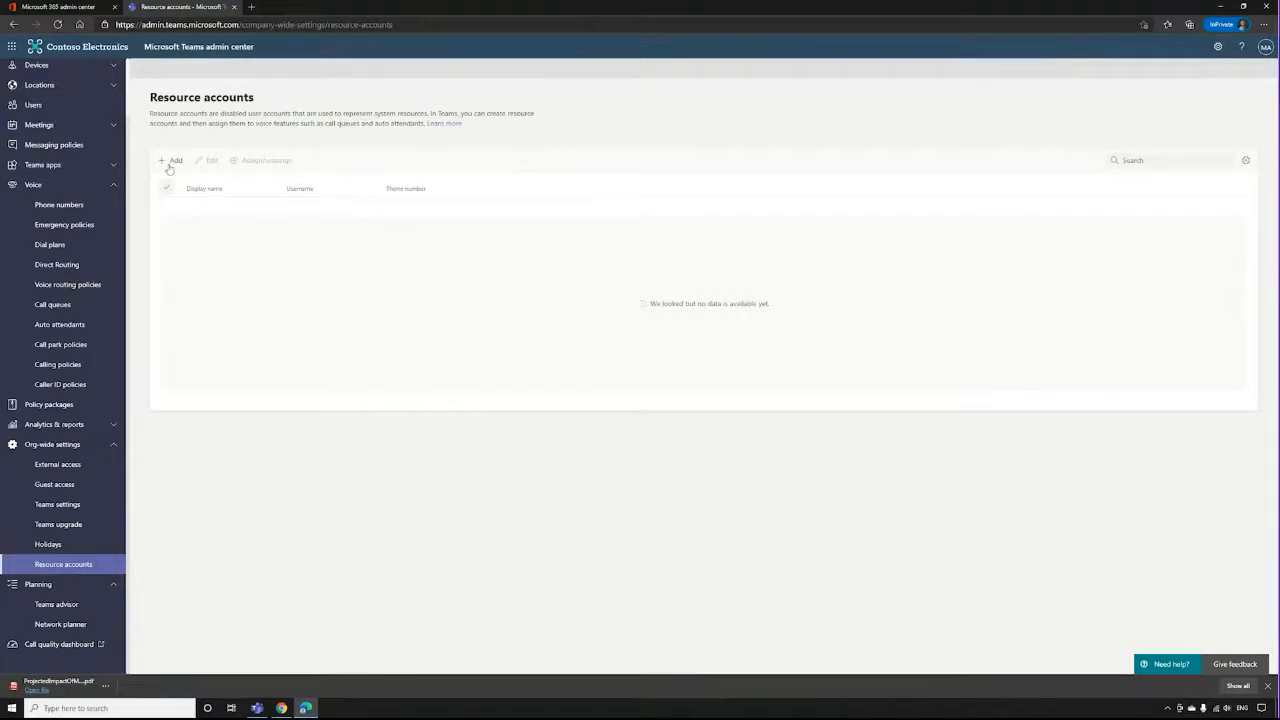
pyautogui.click(171, 161)
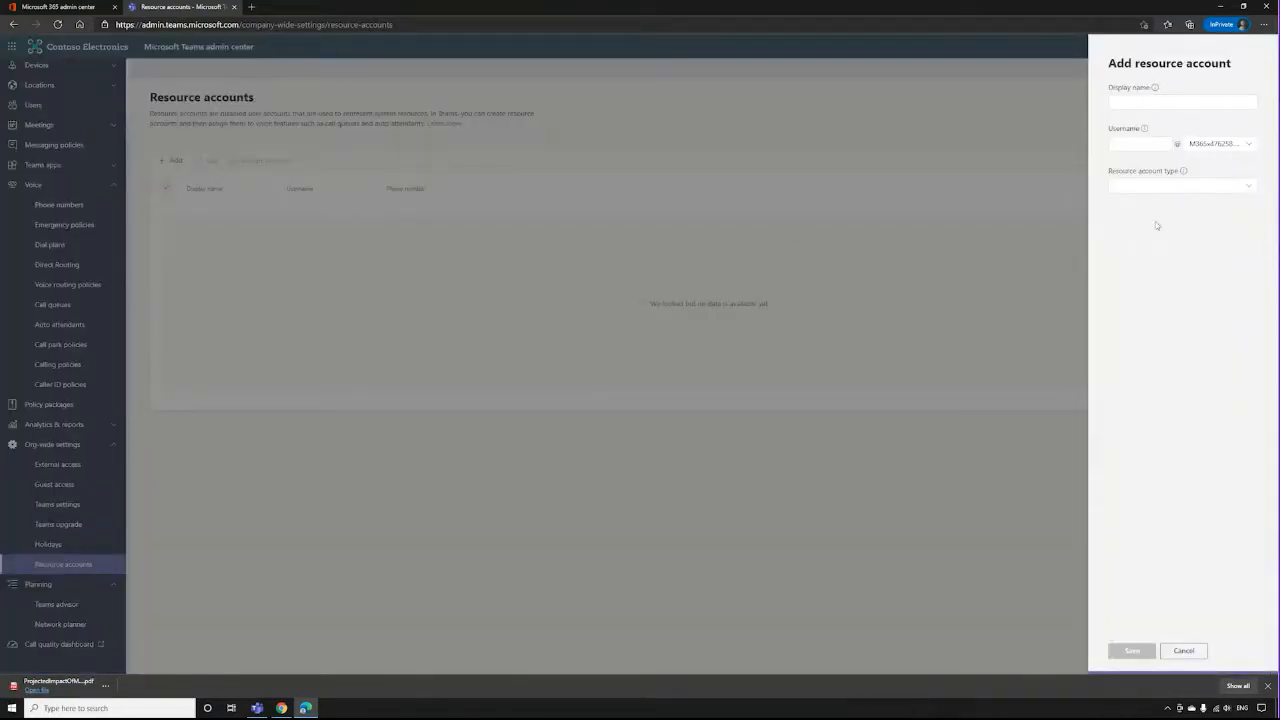
pyautogui.click(1236, 190)
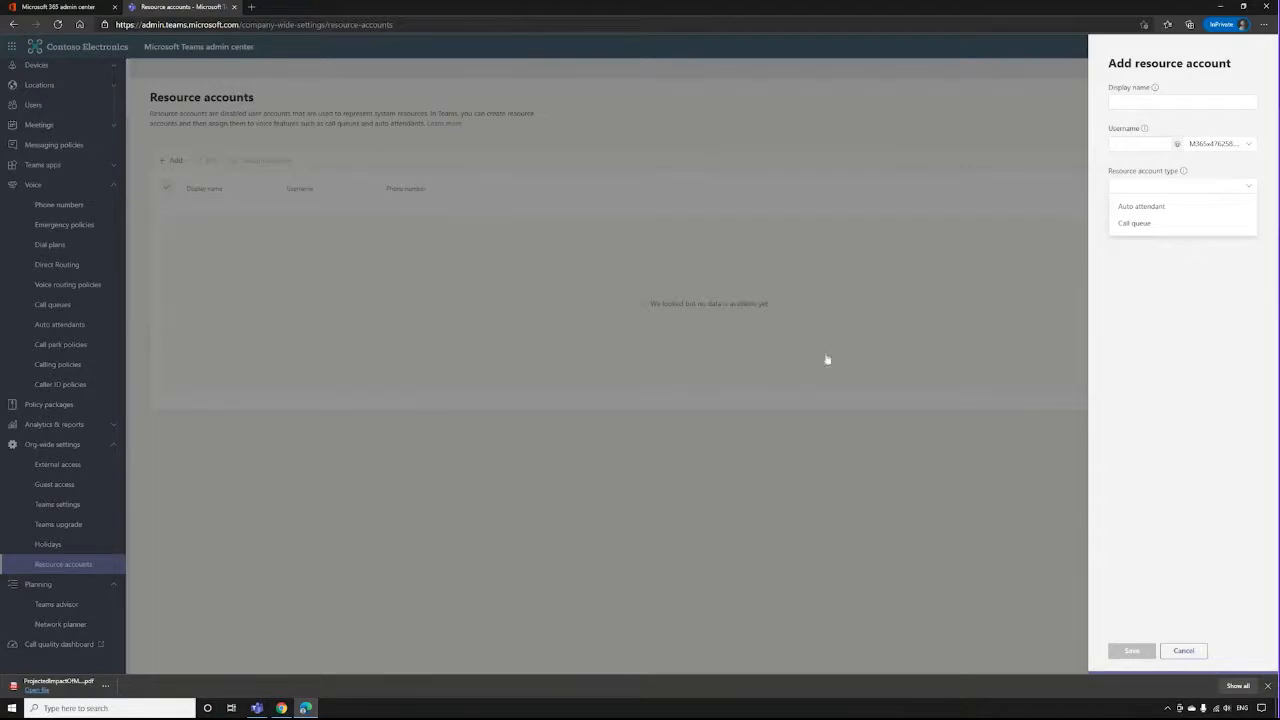
pyautogui.click(1181, 650)
pyautogui.click(650, 378)
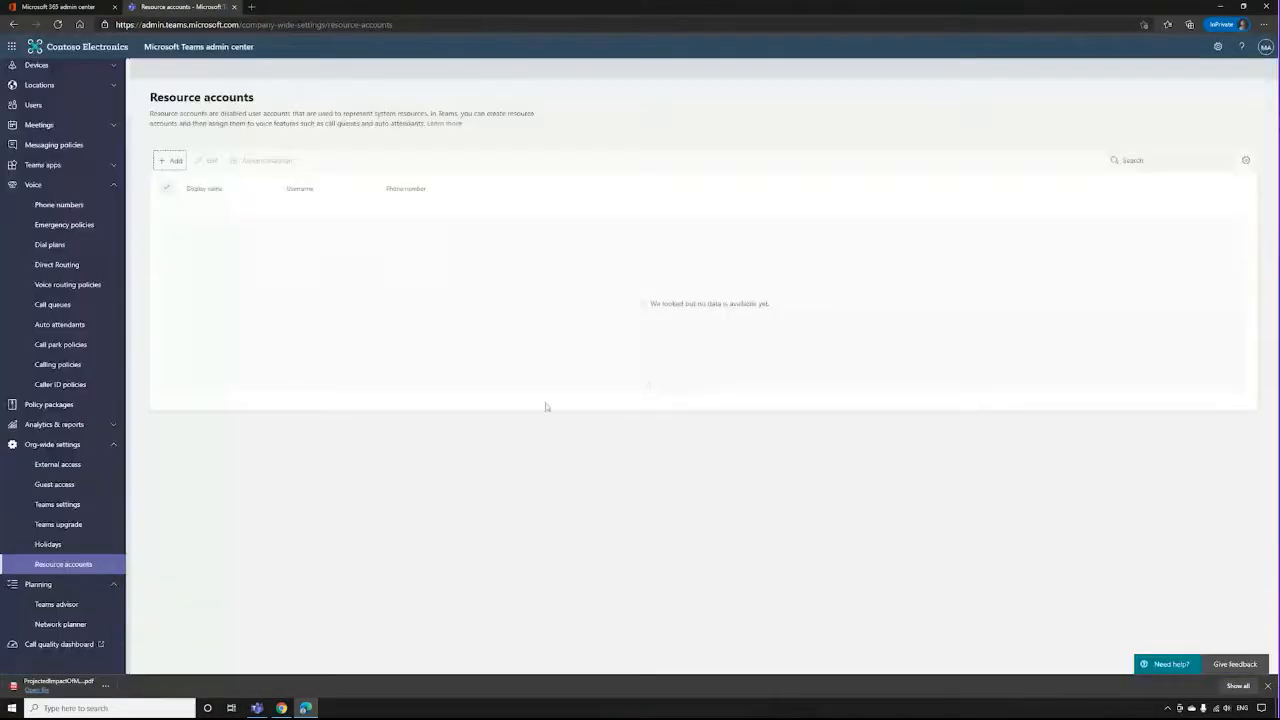
# Start a new call queue and set its language to English (United Kingdom).
pyautogui.click(60, 306)
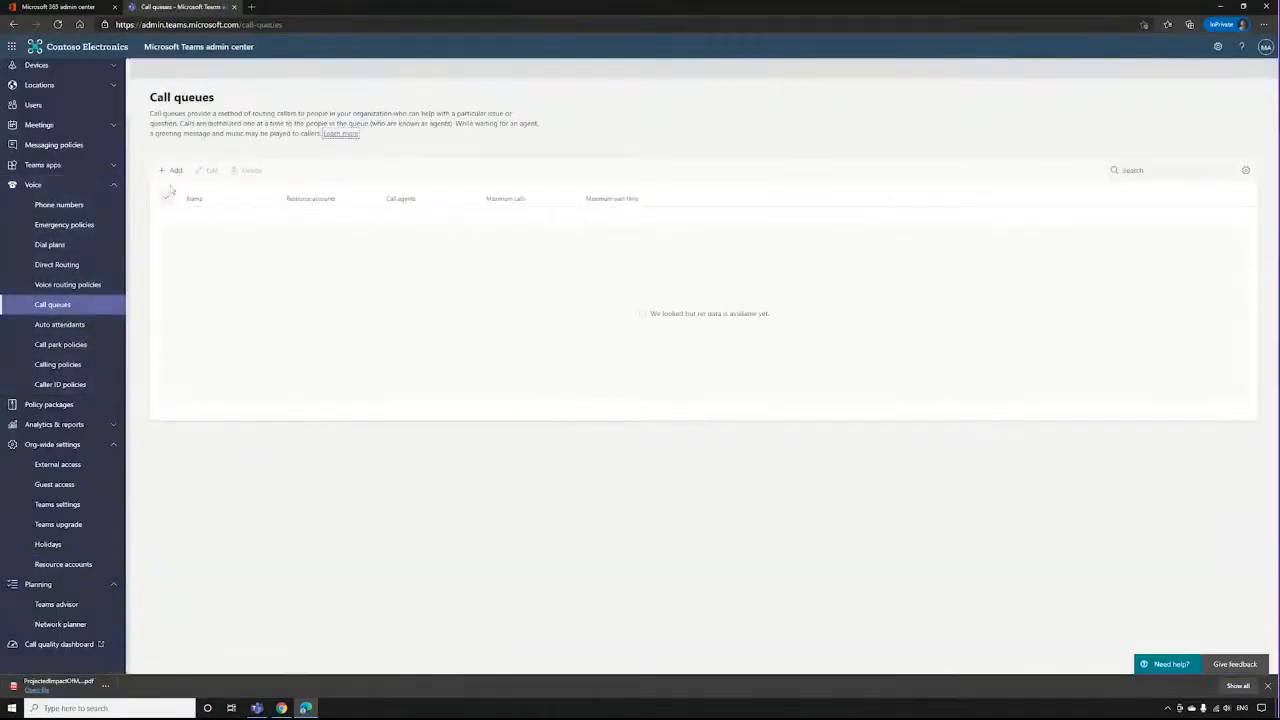
pyautogui.click(172, 173)
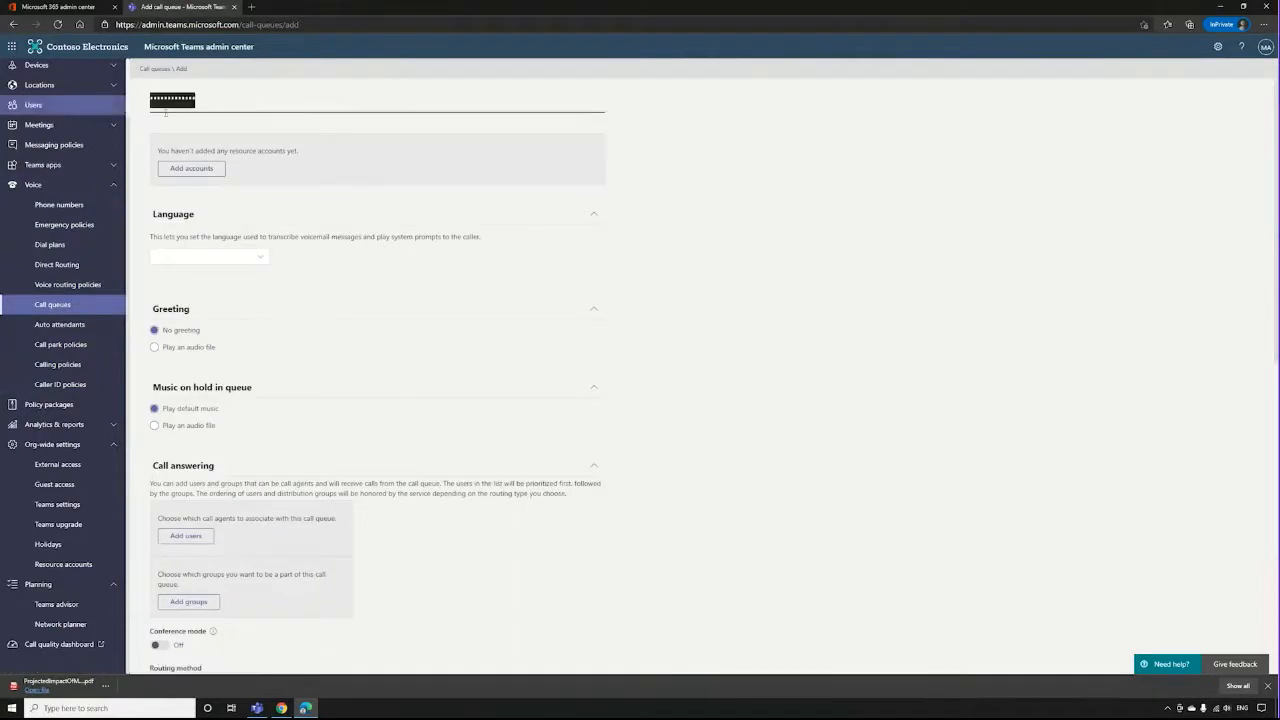
pyautogui.scroll(-1, 730, 208)
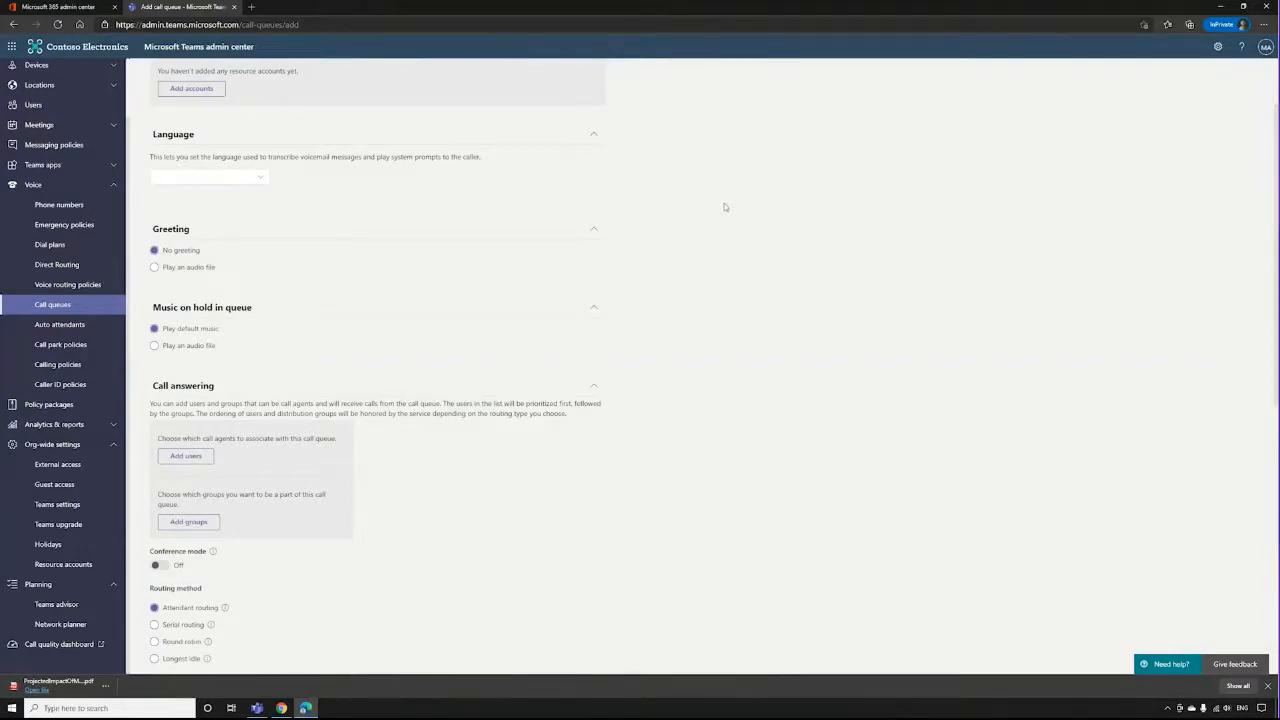
pyautogui.click(222, 187)
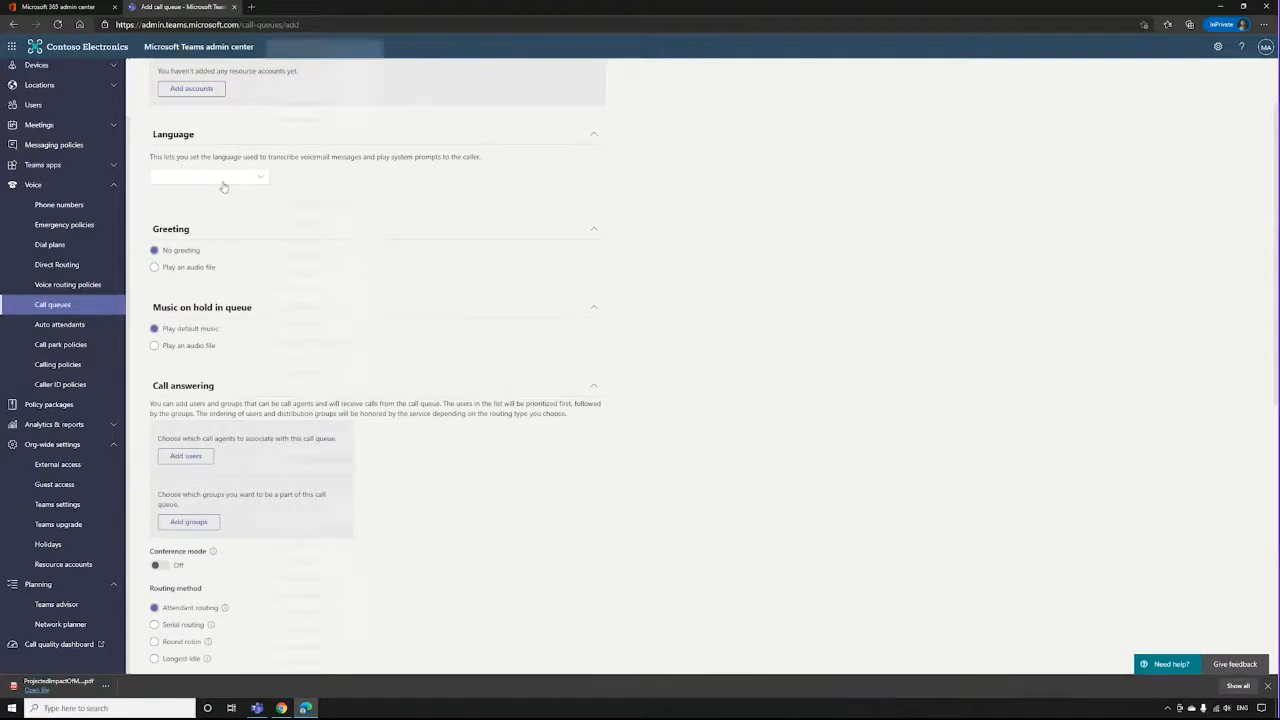
pyautogui.click(336, 156)
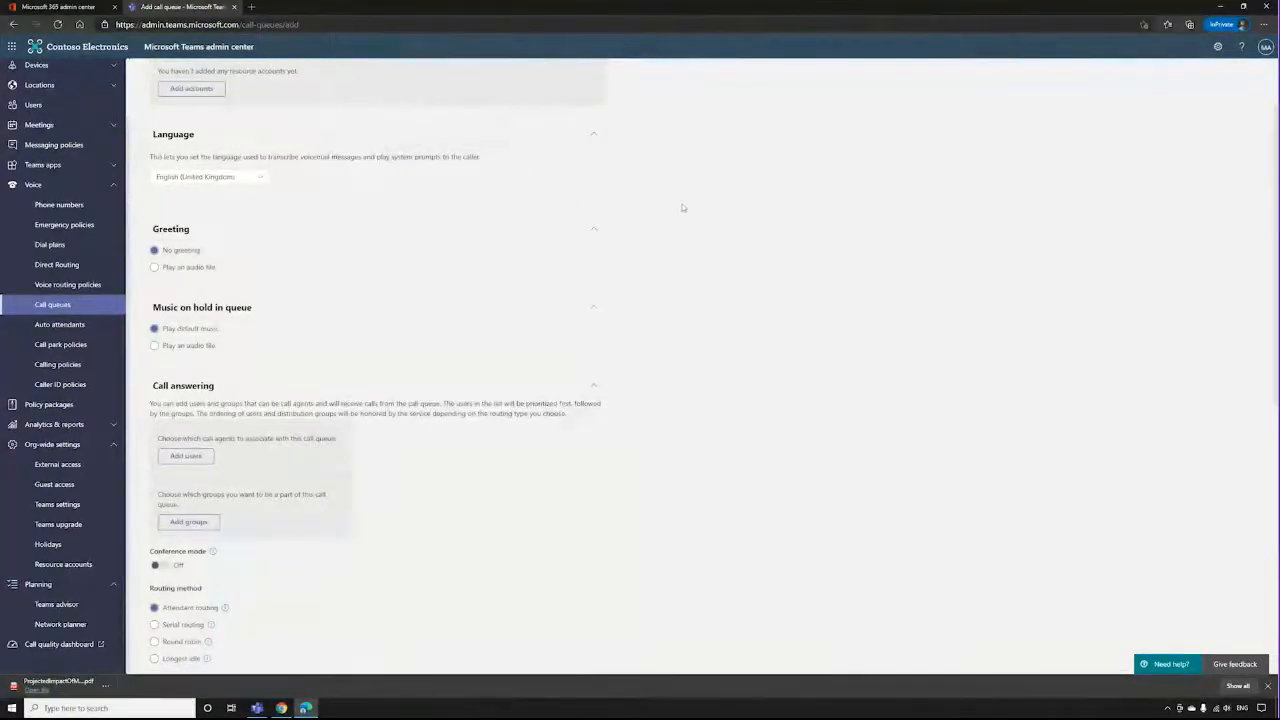
# Set both the call queue's greeting and its music on hold to play an audio file.
pyautogui.scroll(-3, 688, 205)
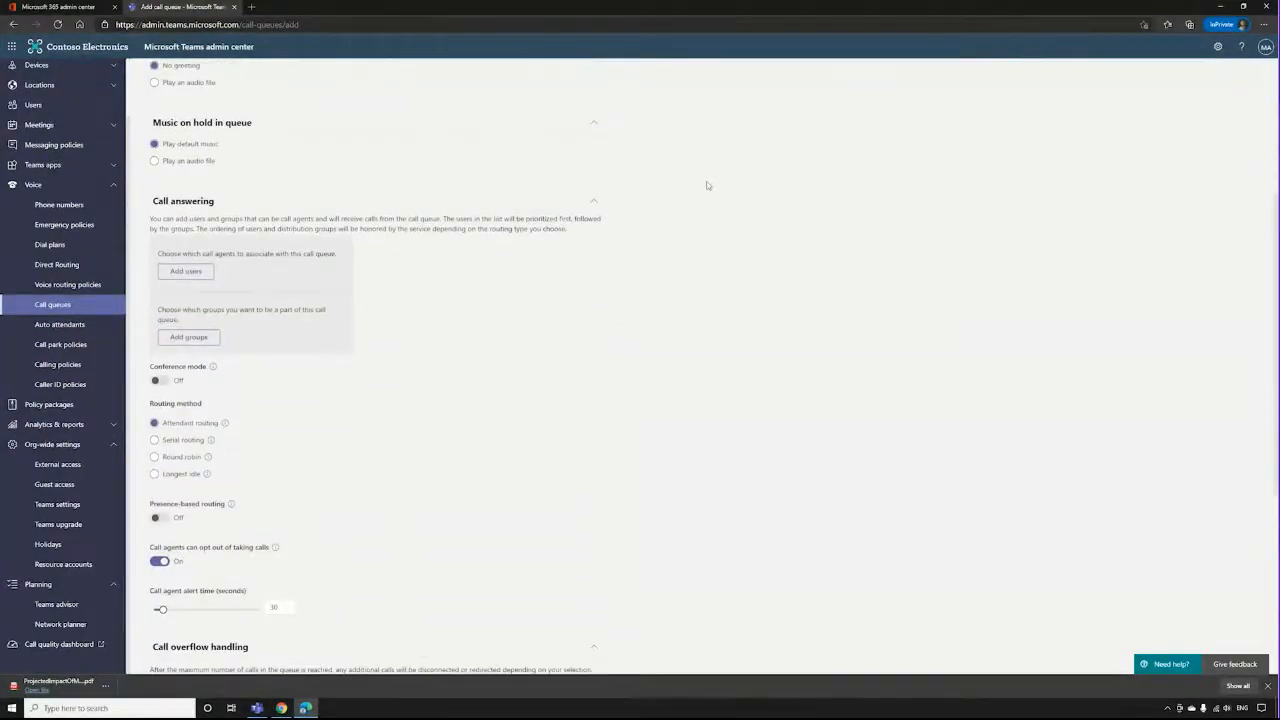
pyautogui.scroll(1, 706, 185)
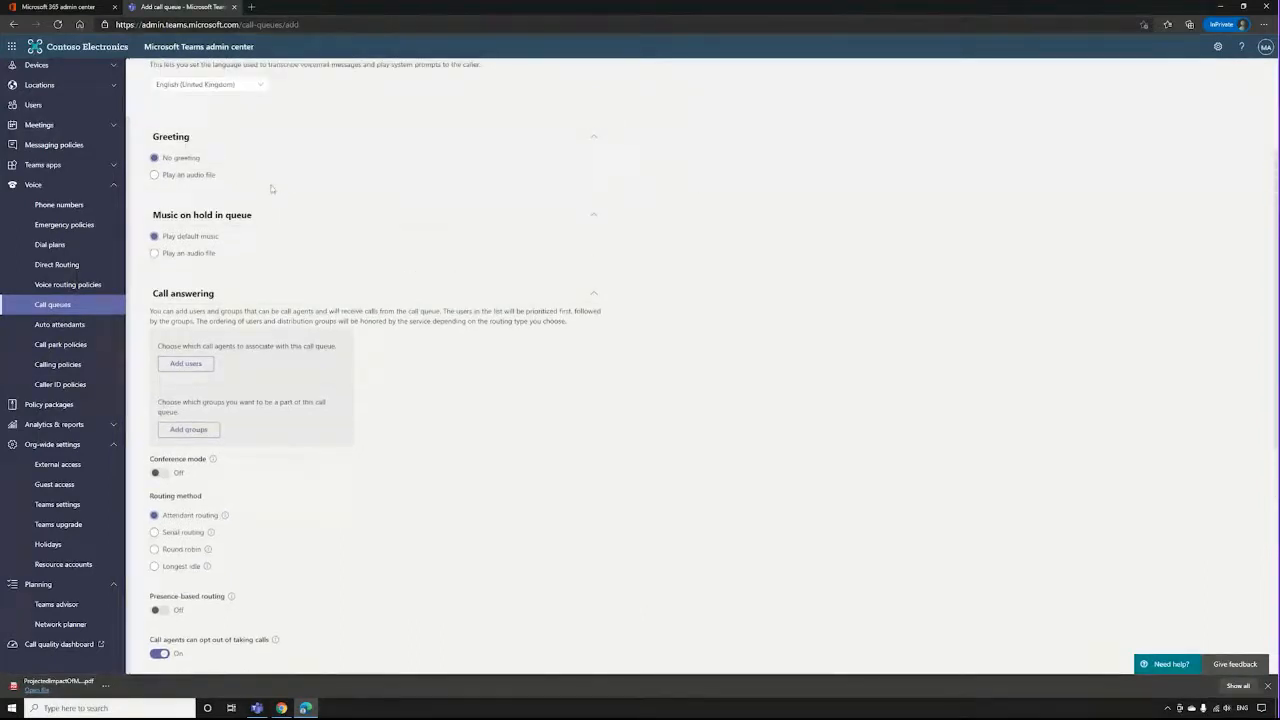
pyautogui.click(163, 176)
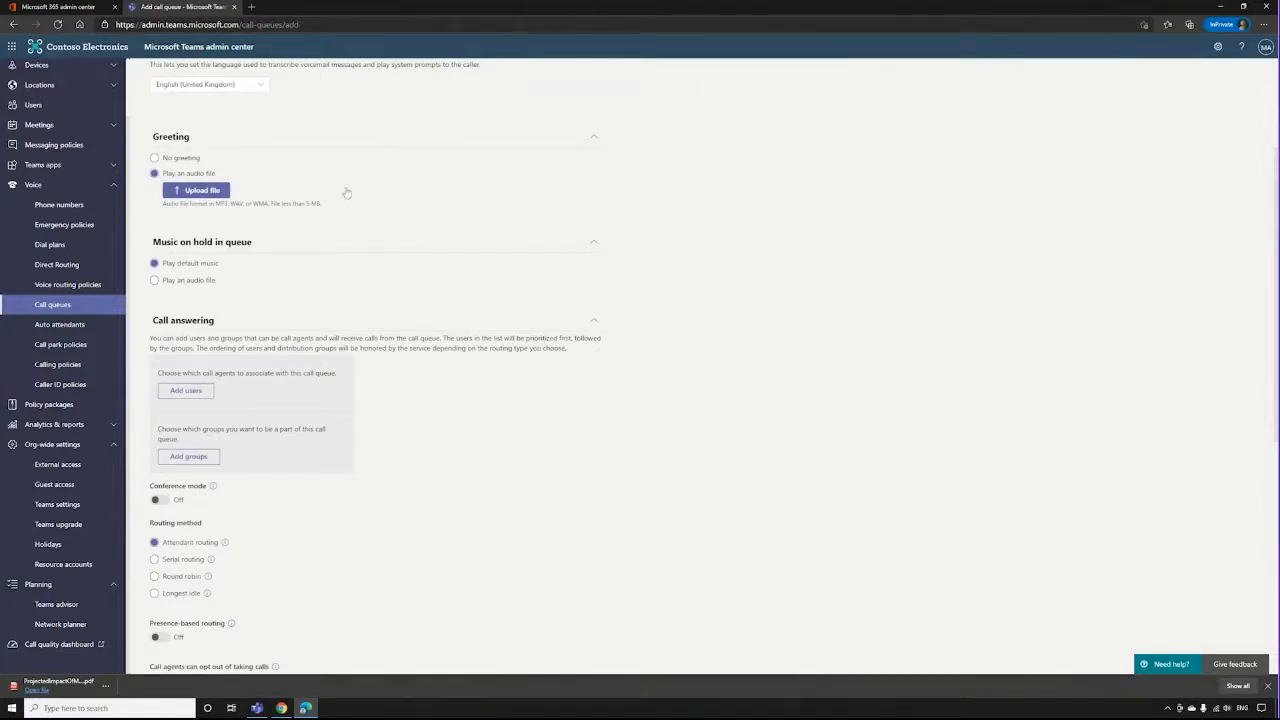
pyautogui.click(174, 281)
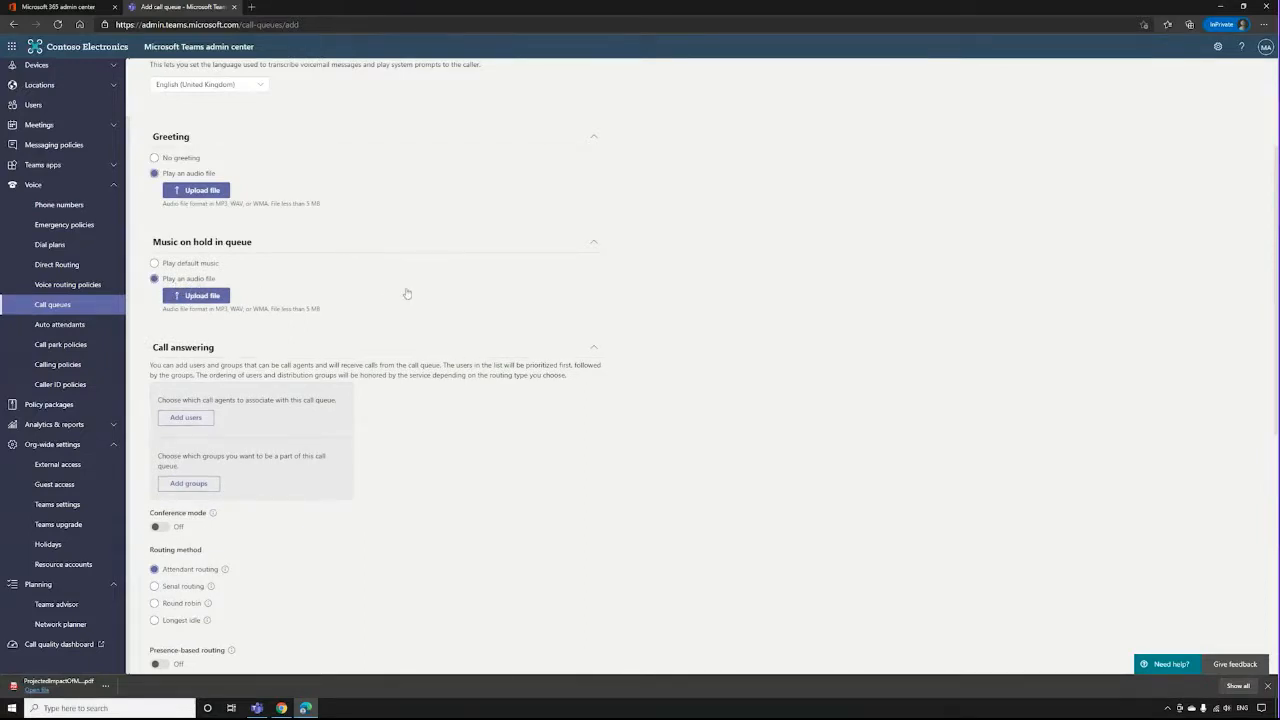
pyautogui.scroll(-1, 410, 294)
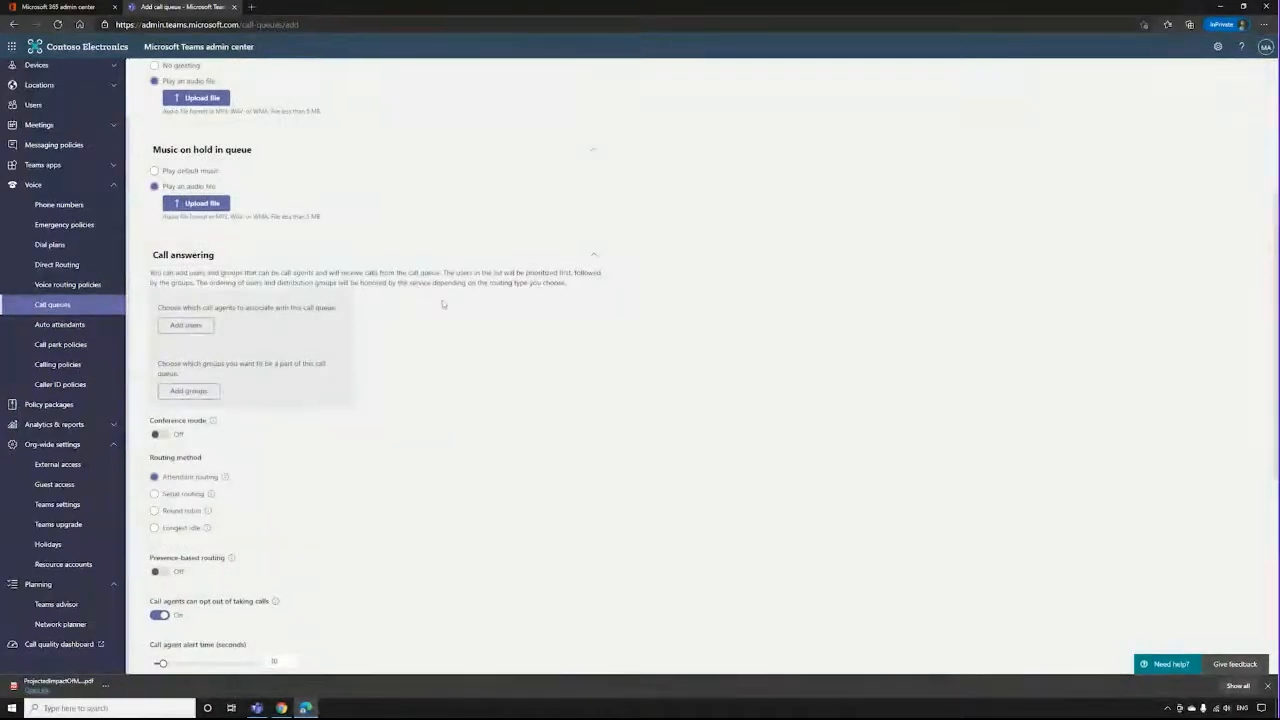
# Search for a user by first name, try to add them as a call agent, and cancel the user selection.
pyautogui.scroll(-1, 380, 298)
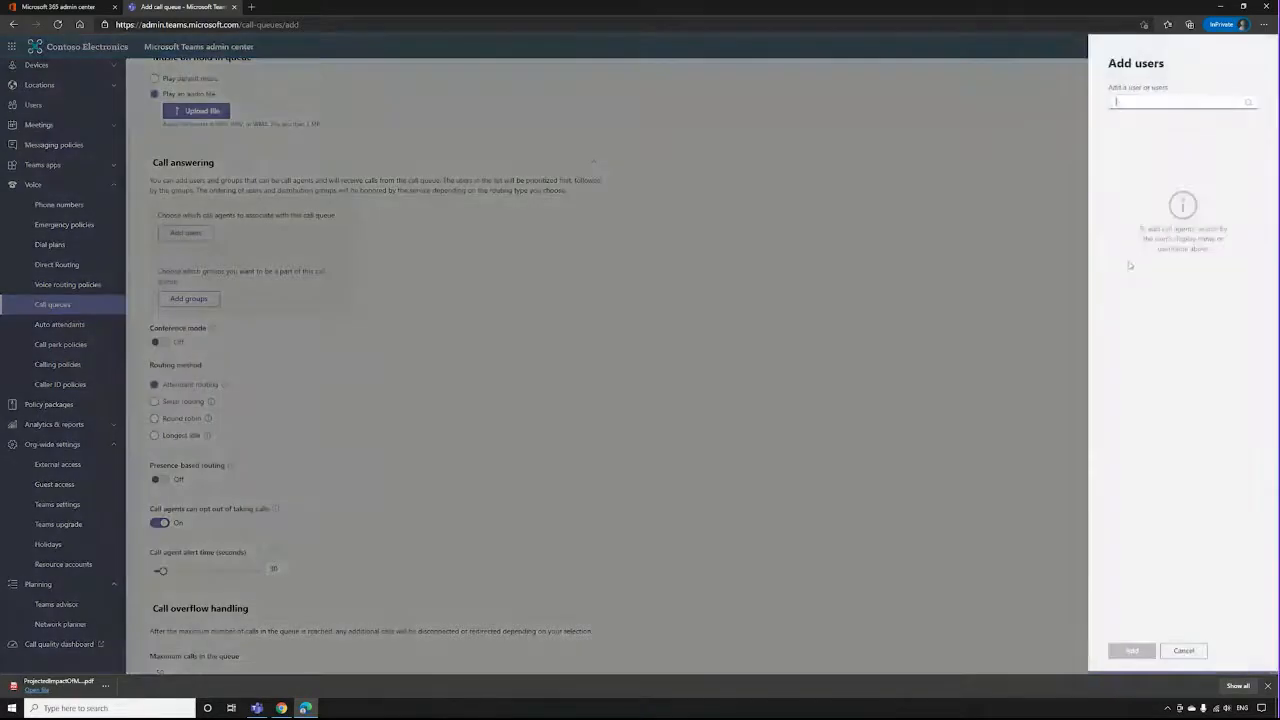
pyautogui.click(1085, 252)
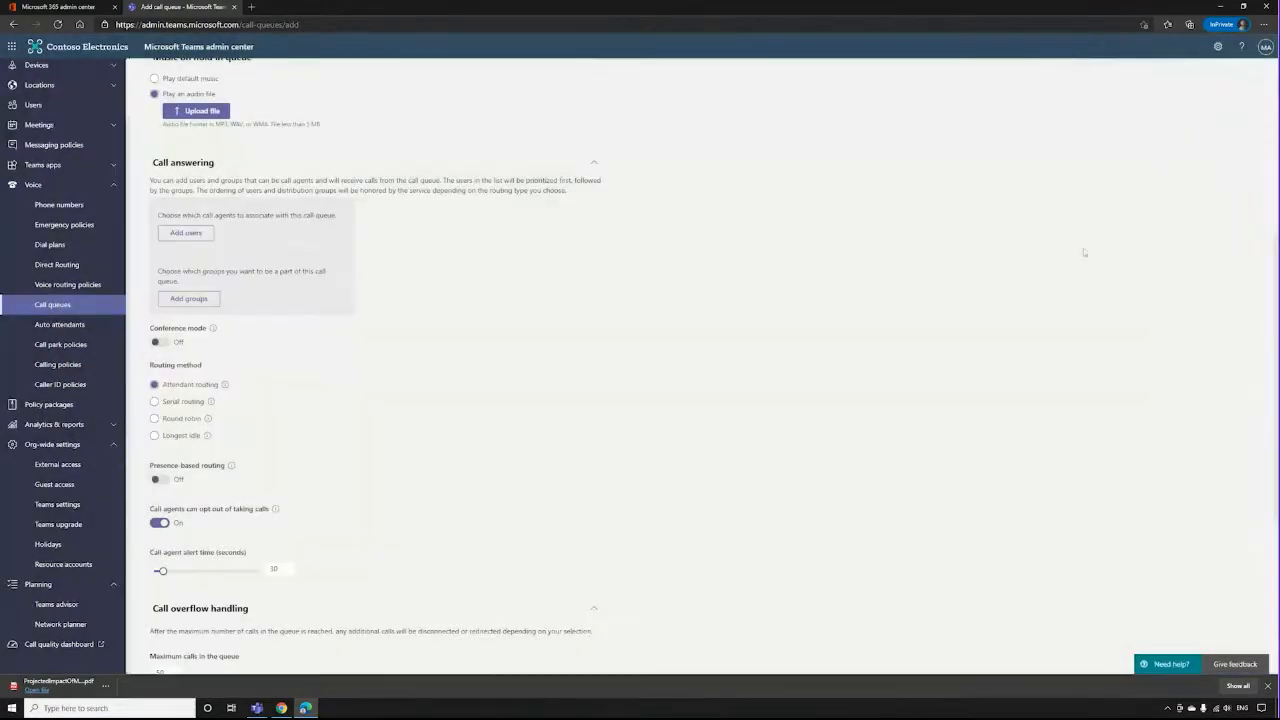
pyautogui.click(186, 237)
pyautogui.press('Escape')
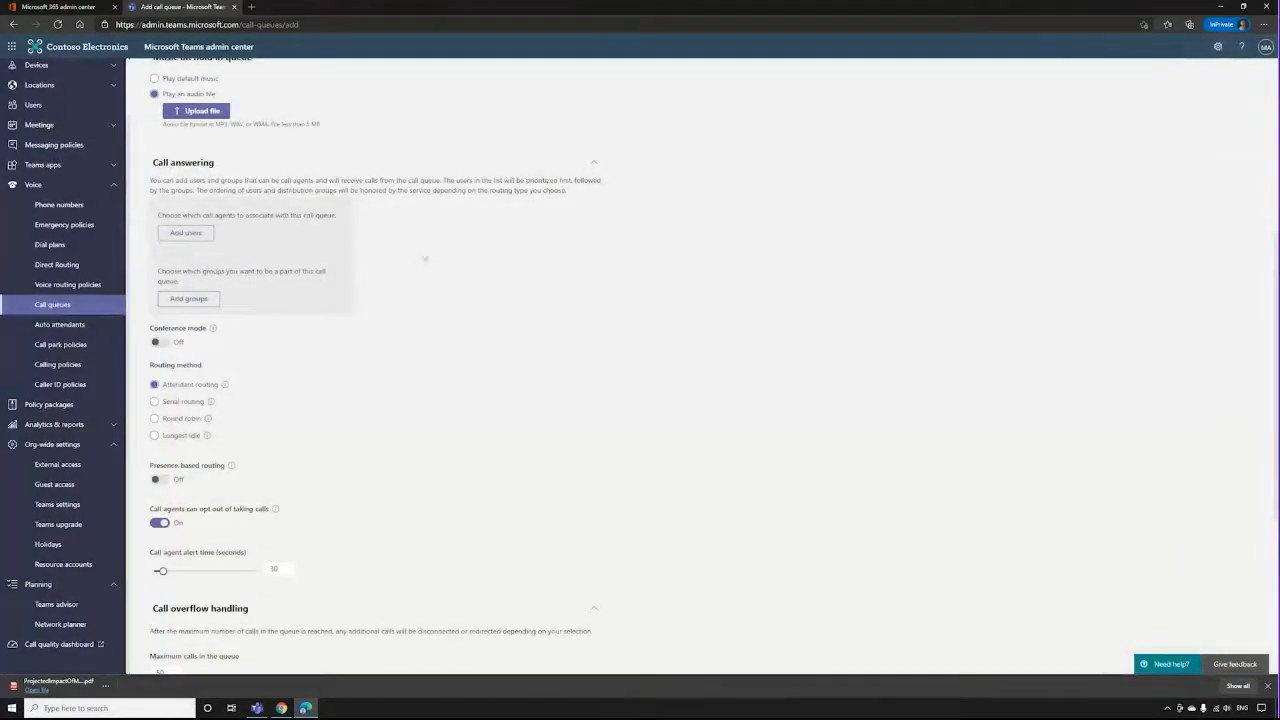
pyautogui.click(182, 236)
pyautogui.click(1010, 152)
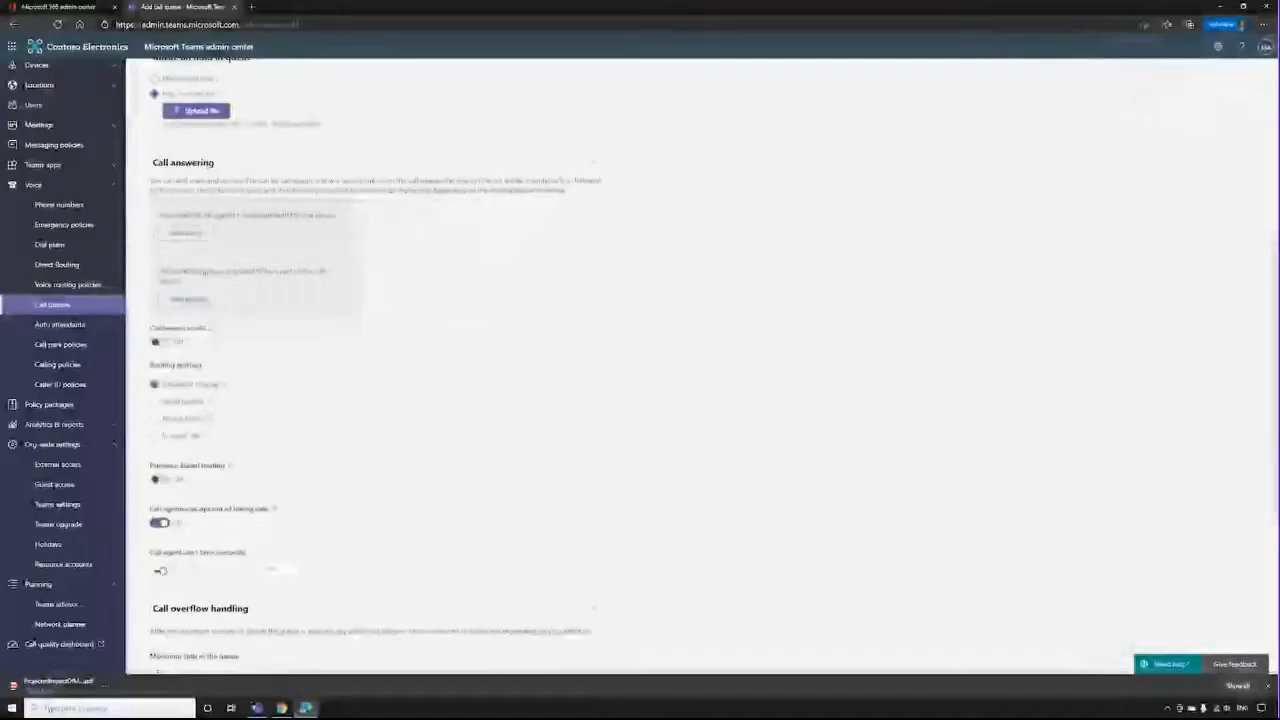
pyautogui.click(186, 233)
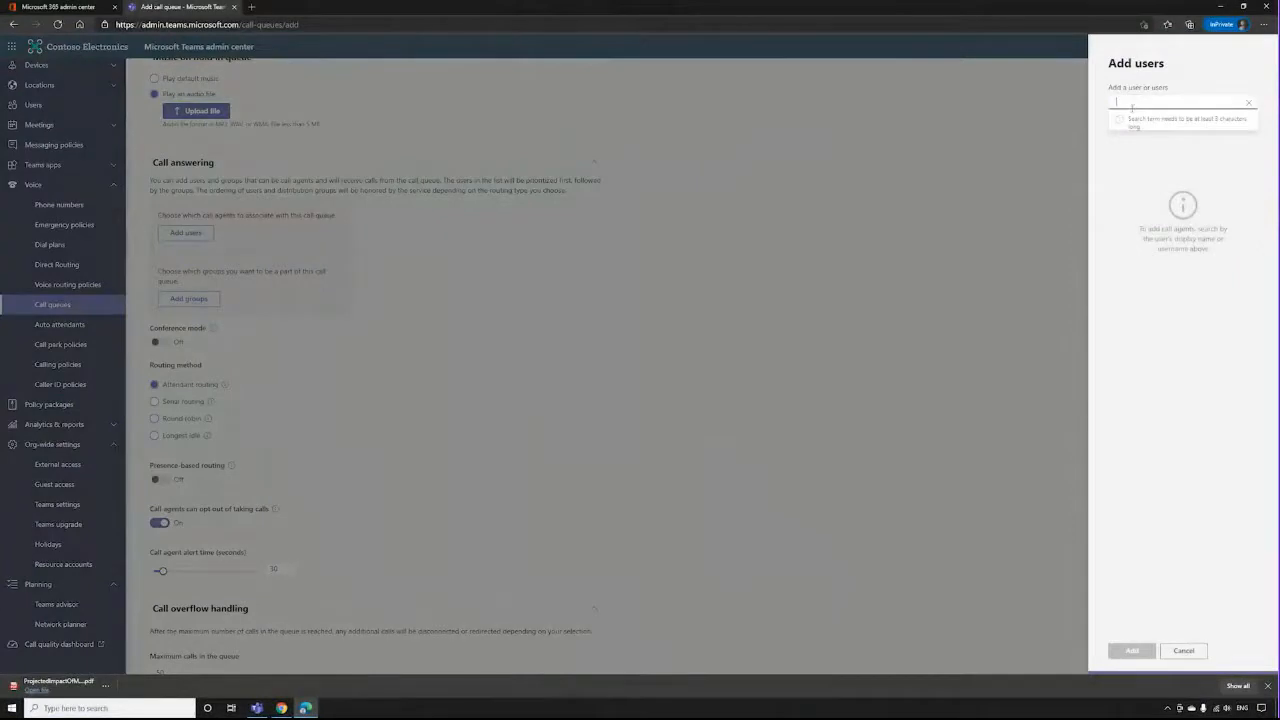
pyautogui.write('dan')
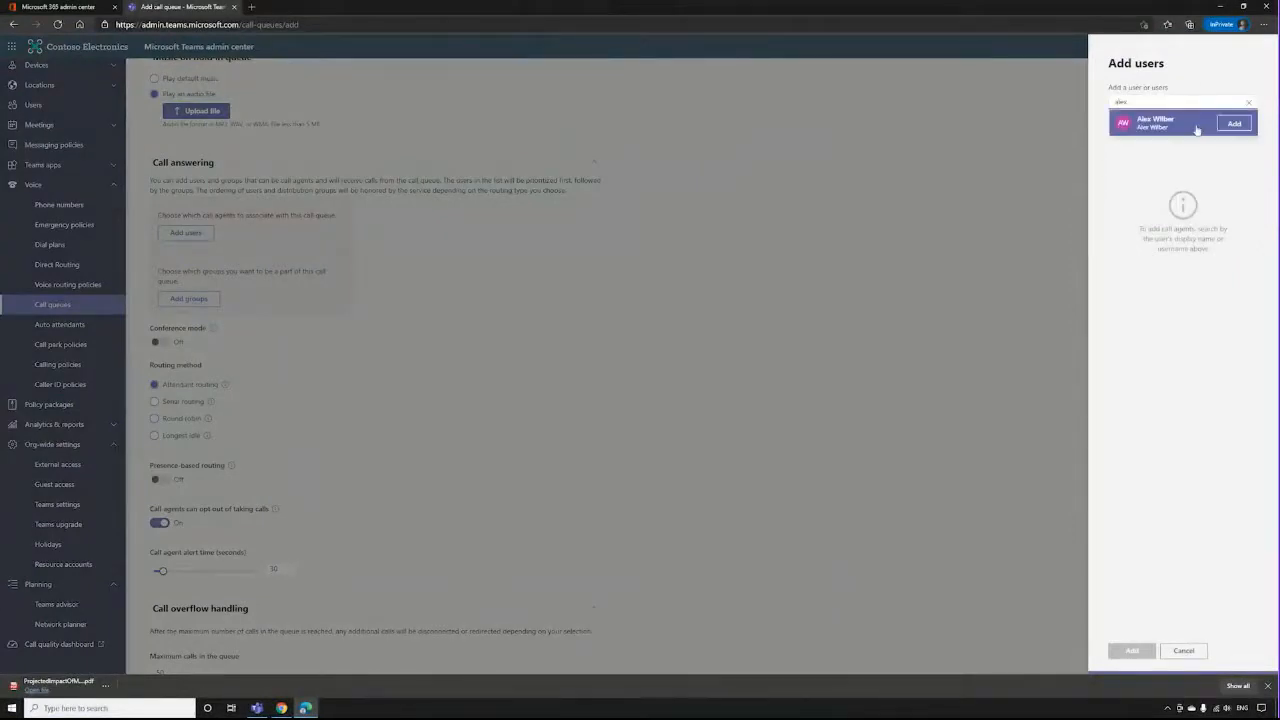
pyautogui.click(1242, 128)
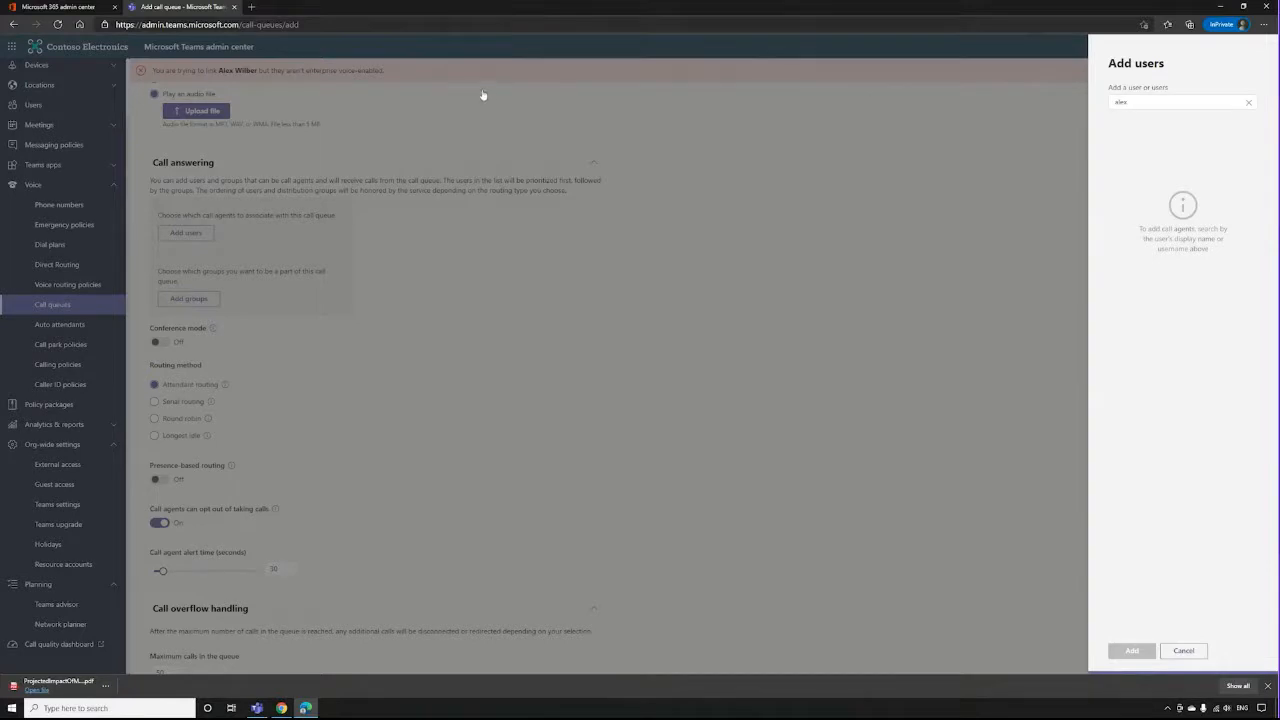
pyautogui.click(1250, 105)
pyautogui.click(1200, 652)
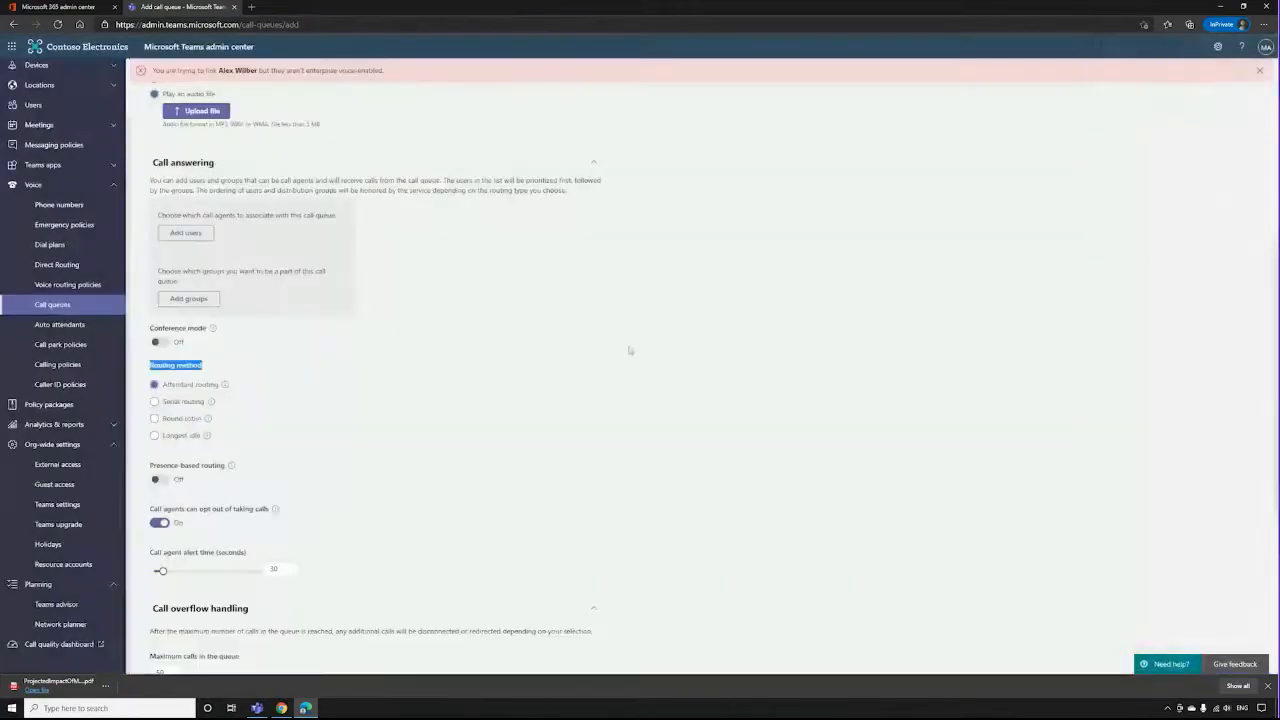
# Check how distribution lists or groups are added as call agents, without adding any.
pyautogui.click(190, 299)
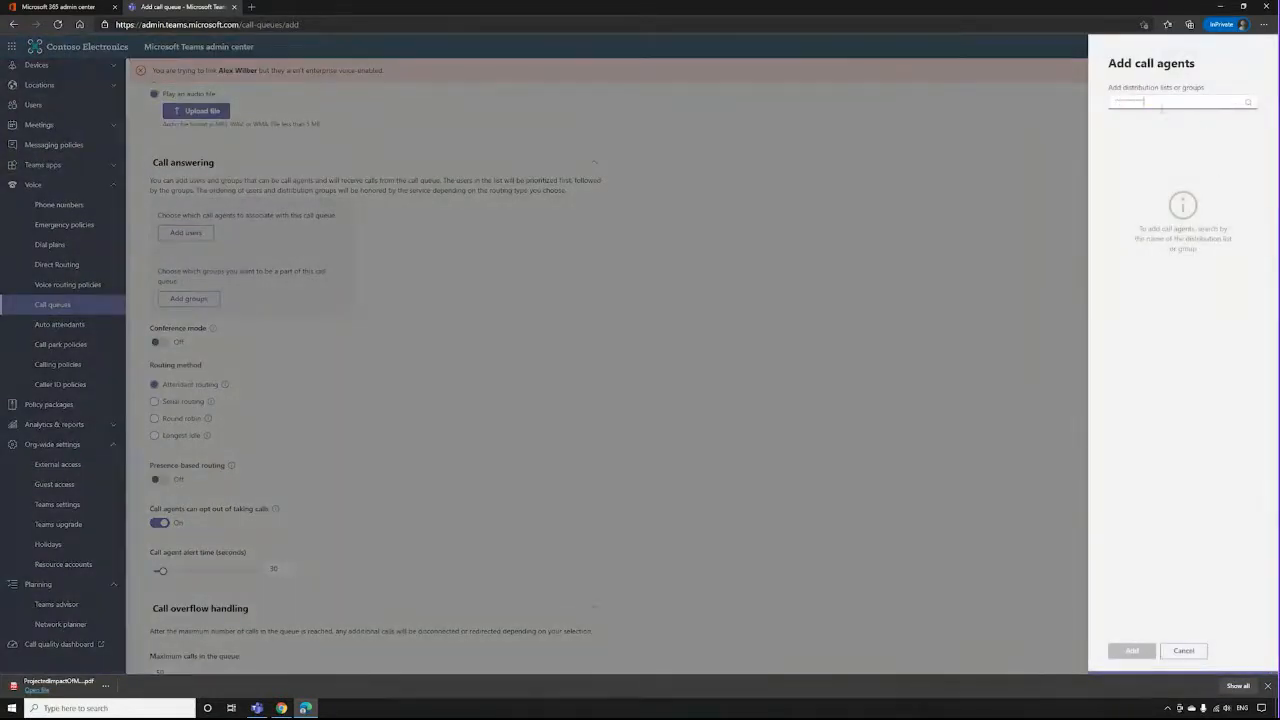
pyautogui.press('Escape')
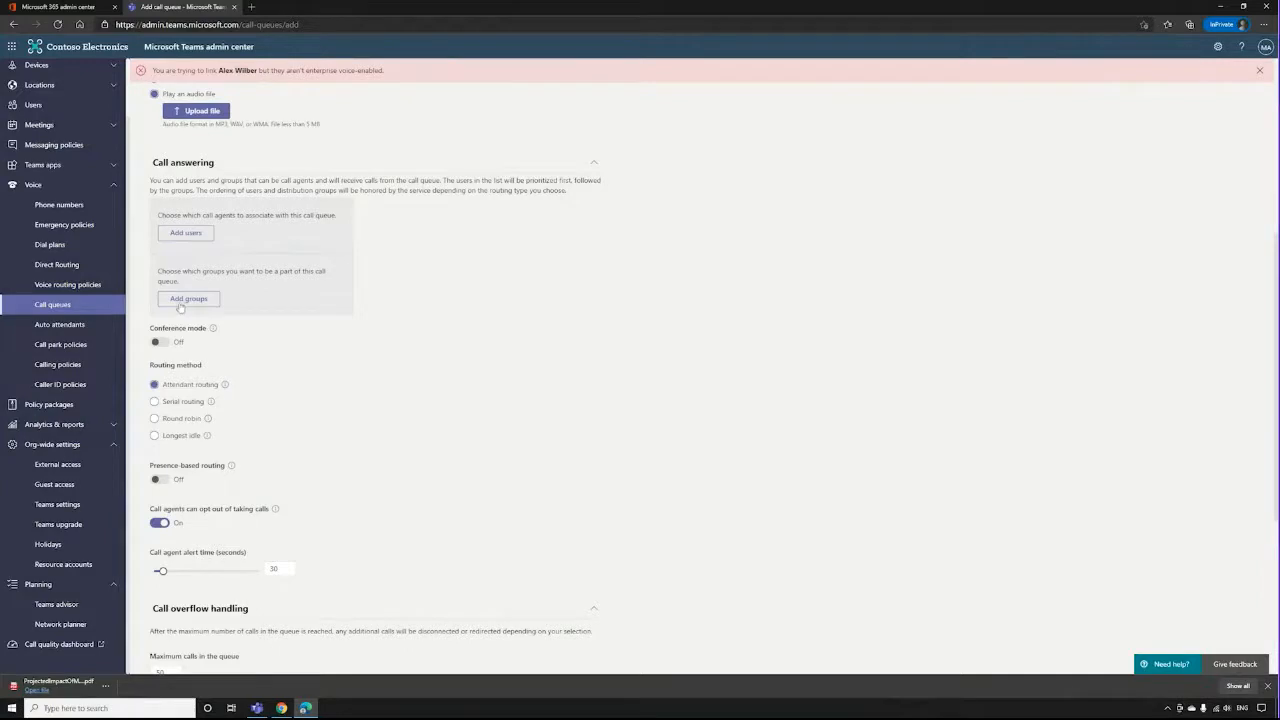
pyautogui.click(182, 302)
pyautogui.click(937, 211)
# Turn on conference mode and review the routing methods, presence-based routing and agent opt-out explanations, keeping Attendant routing.
pyautogui.click(159, 342)
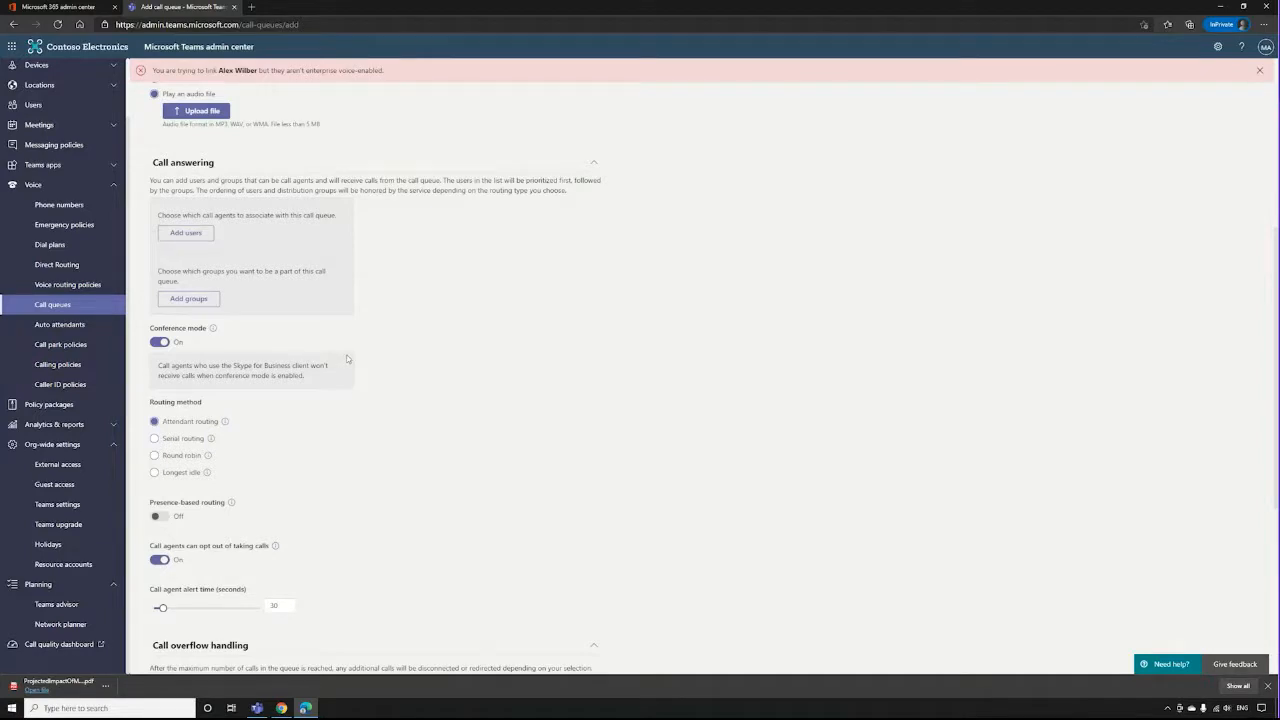
pyautogui.scroll(-3, 490, 266)
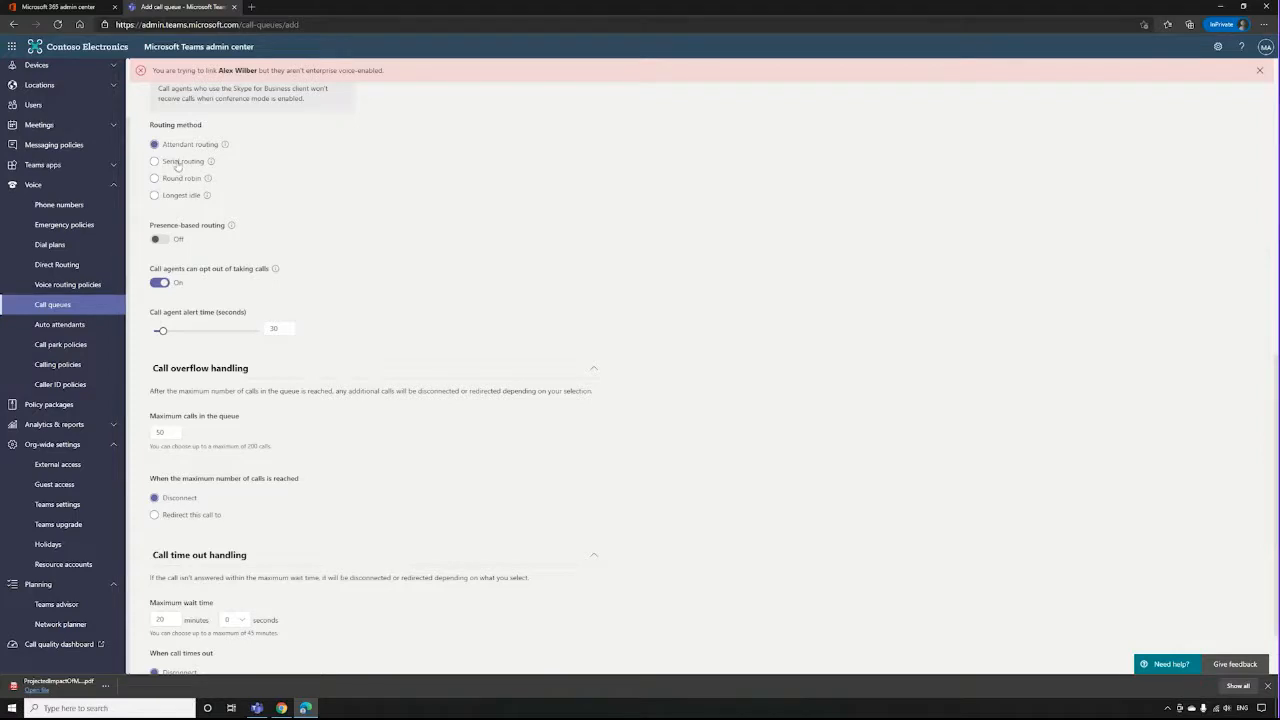
pyautogui.scroll(4, 176, 165)
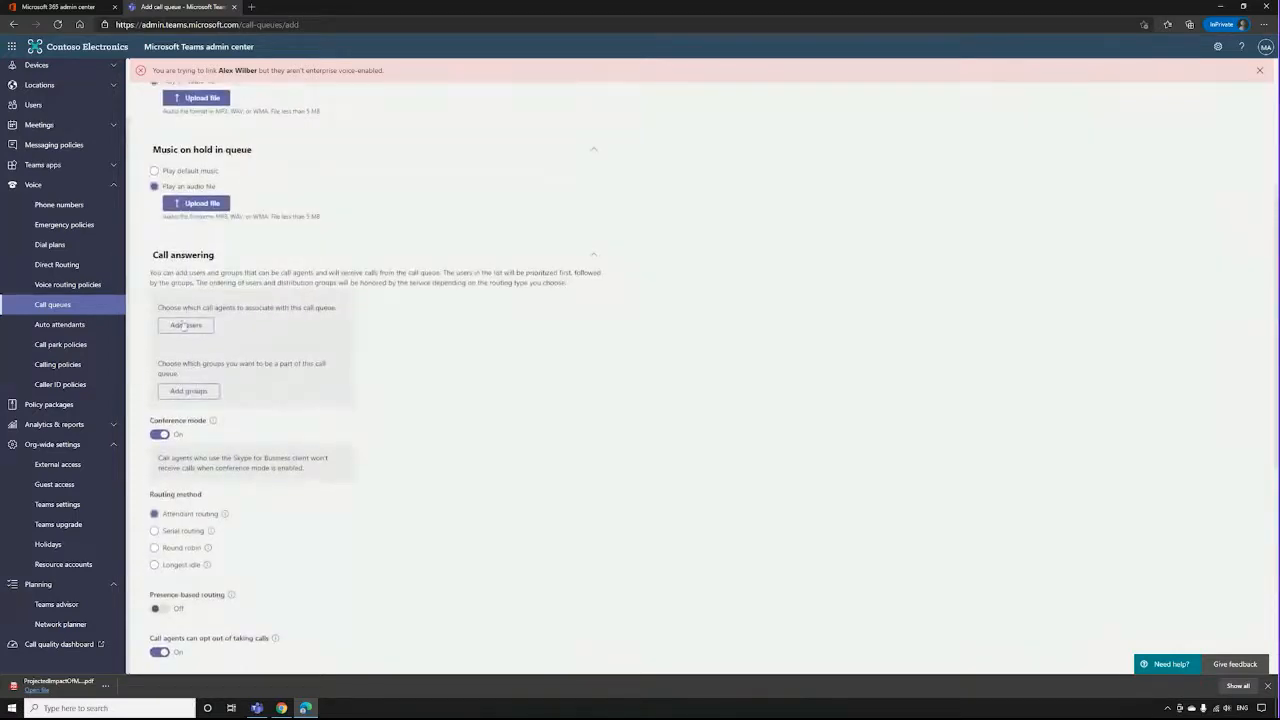
pyautogui.scroll(-3, 265, 262)
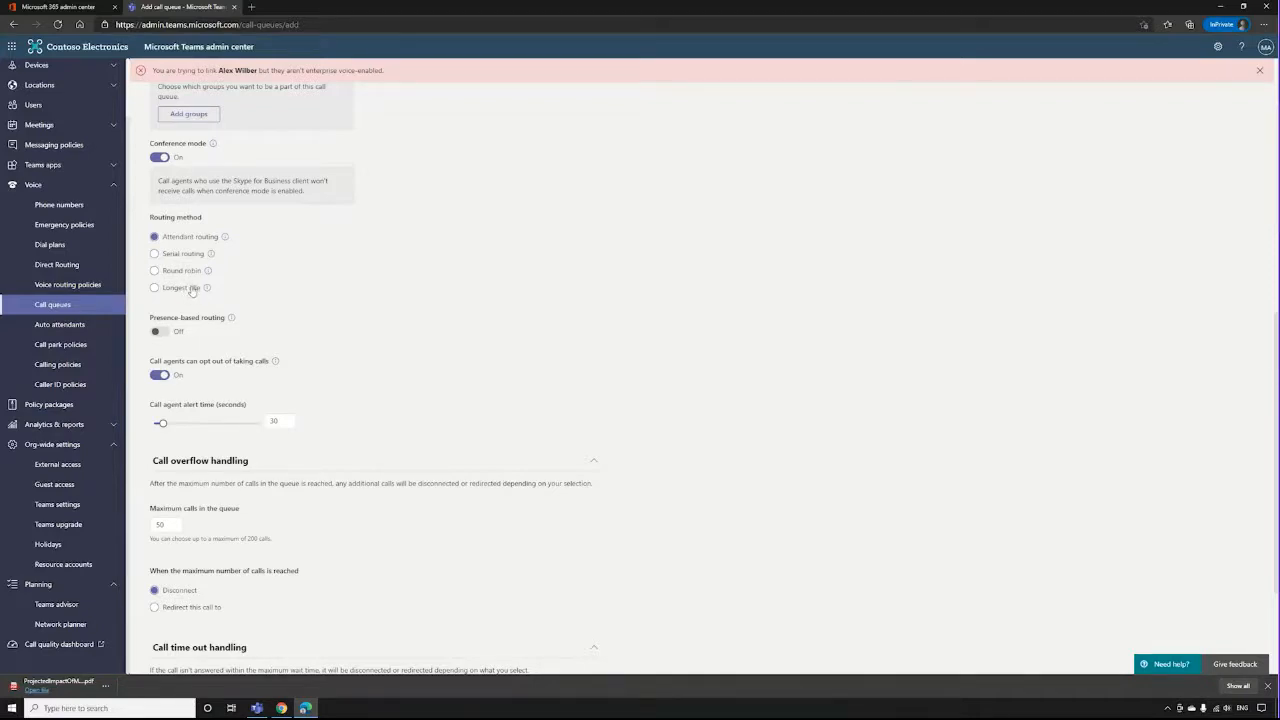
pyautogui.click(420, 276)
pyautogui.click(168, 240)
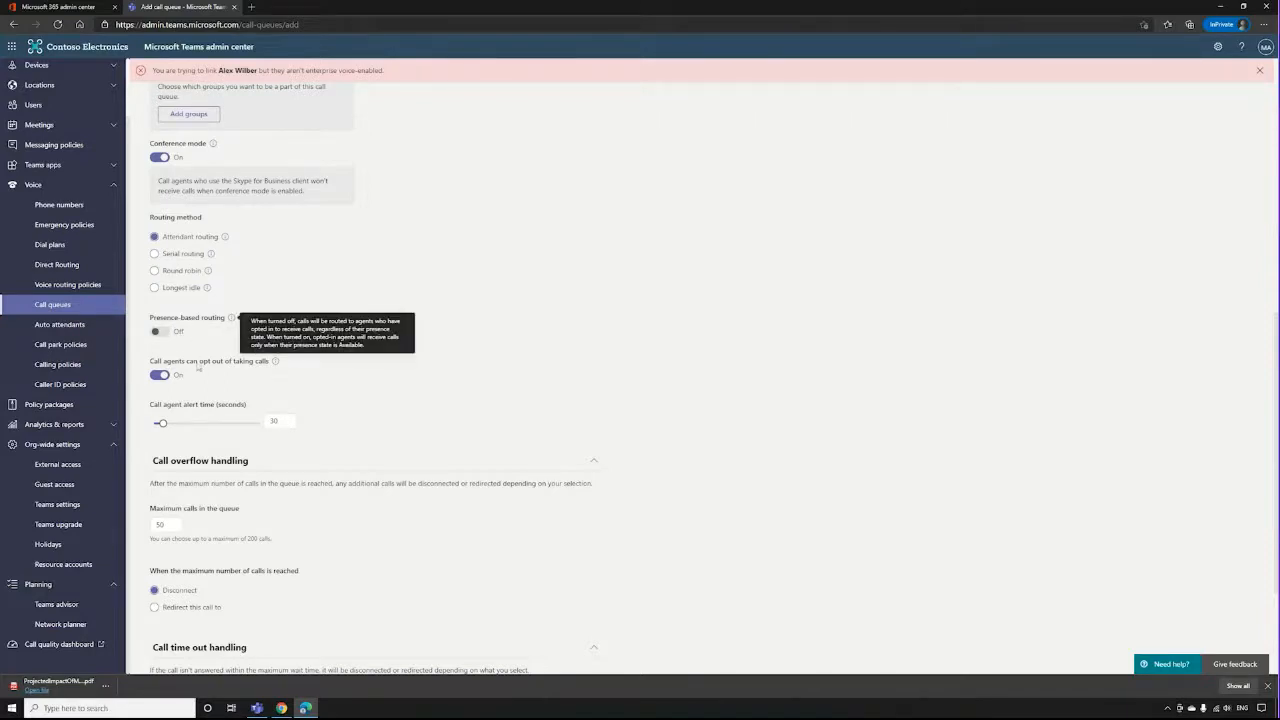
pyautogui.click(204, 361)
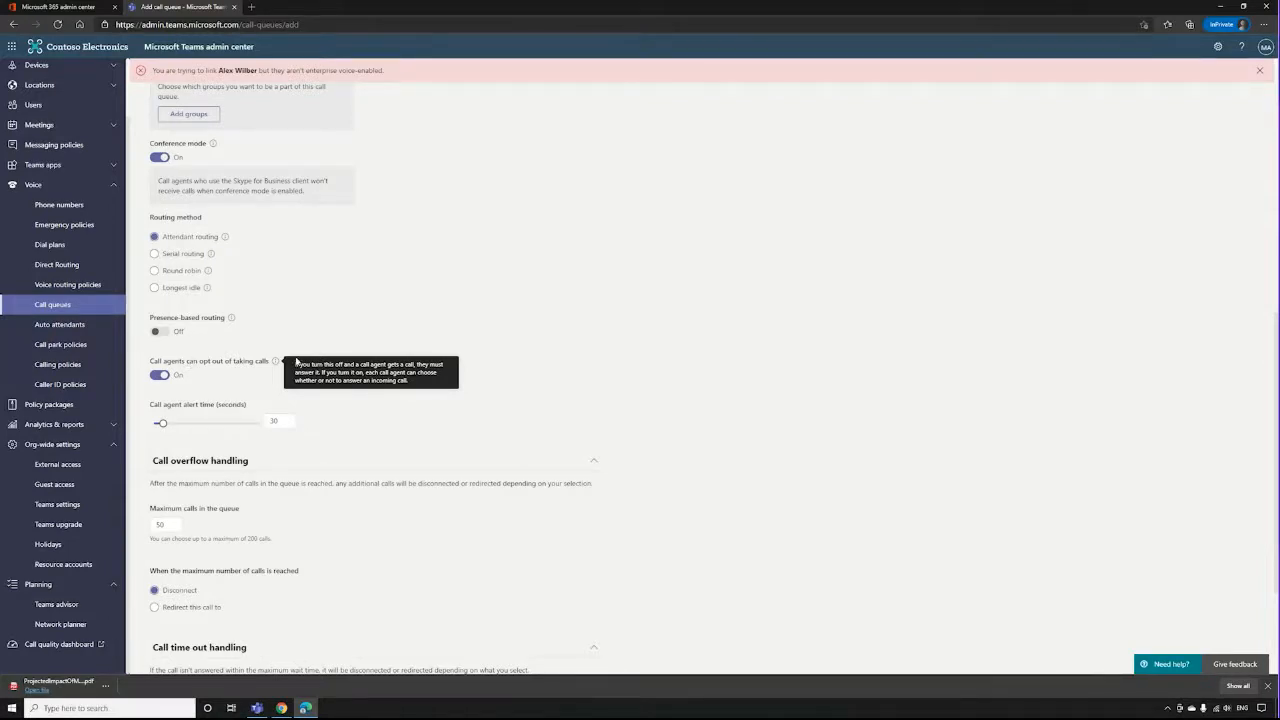
pyautogui.click(231, 318)
# Set call overflow handling to redirect calls to a Voice app when the maximum number of calls is reached.
pyautogui.scroll(-3, 414, 420)
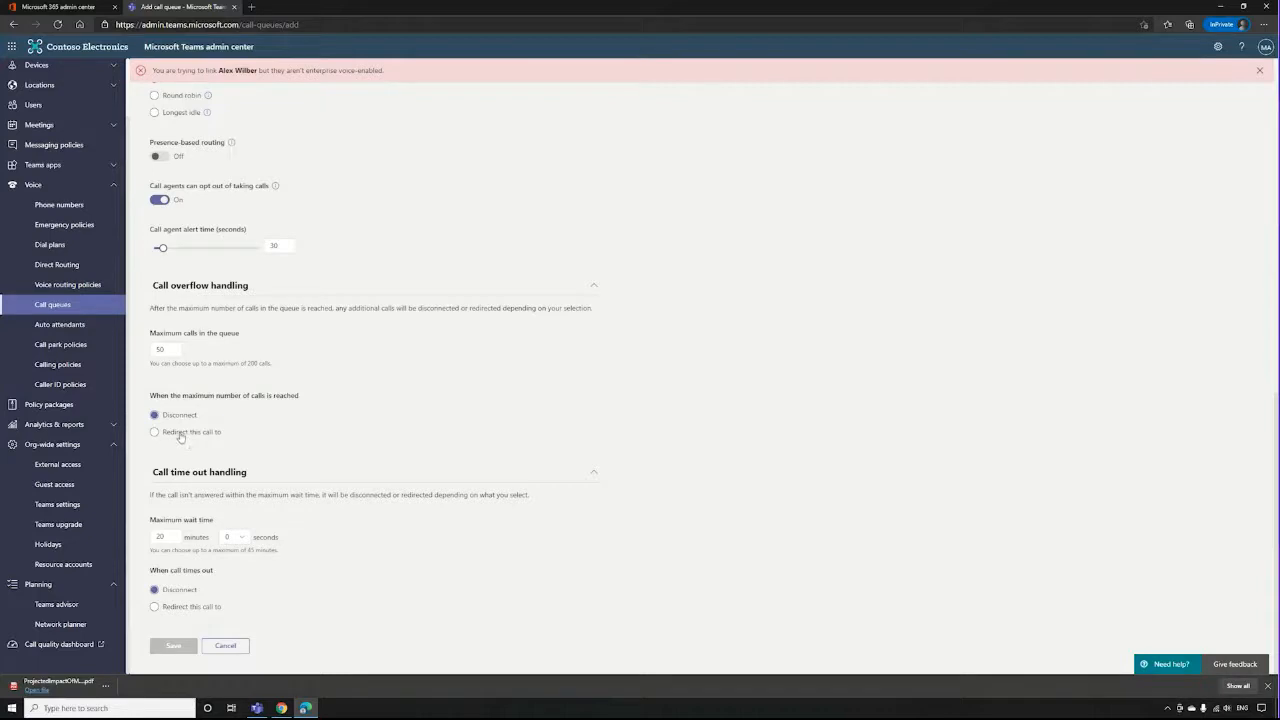
pyautogui.click(180, 436)
pyautogui.click(245, 474)
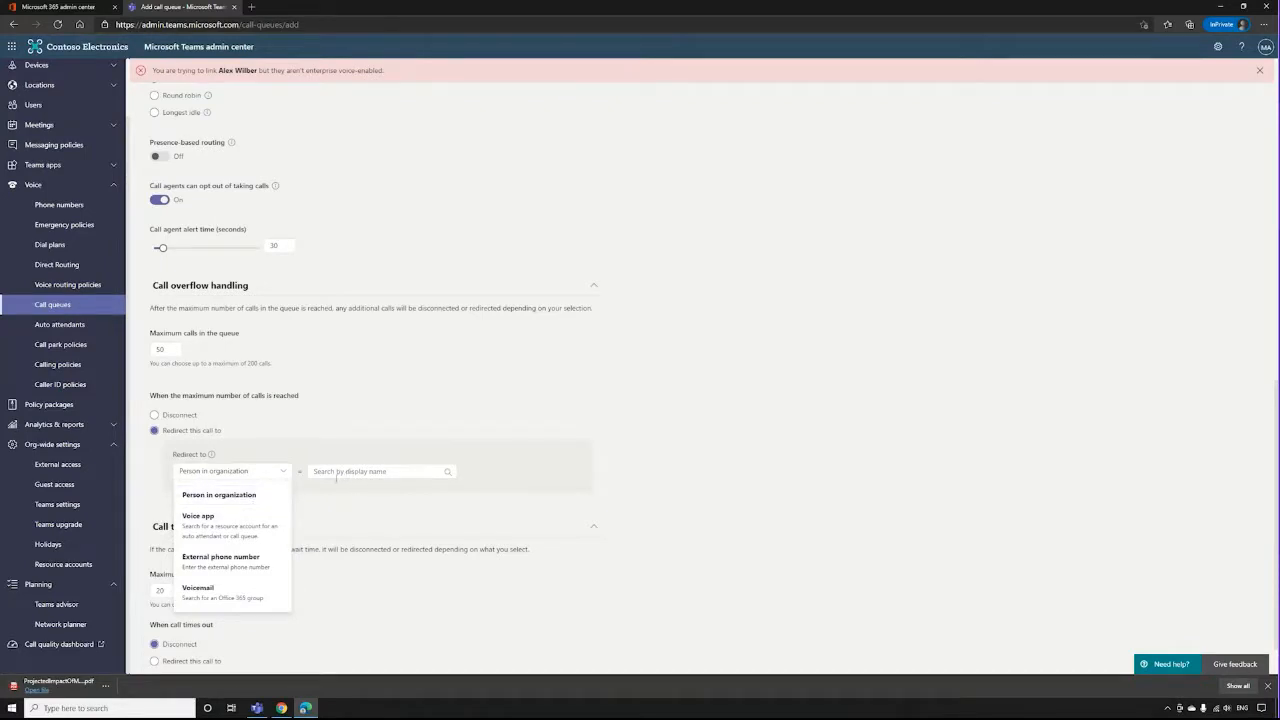
pyautogui.click(236, 537)
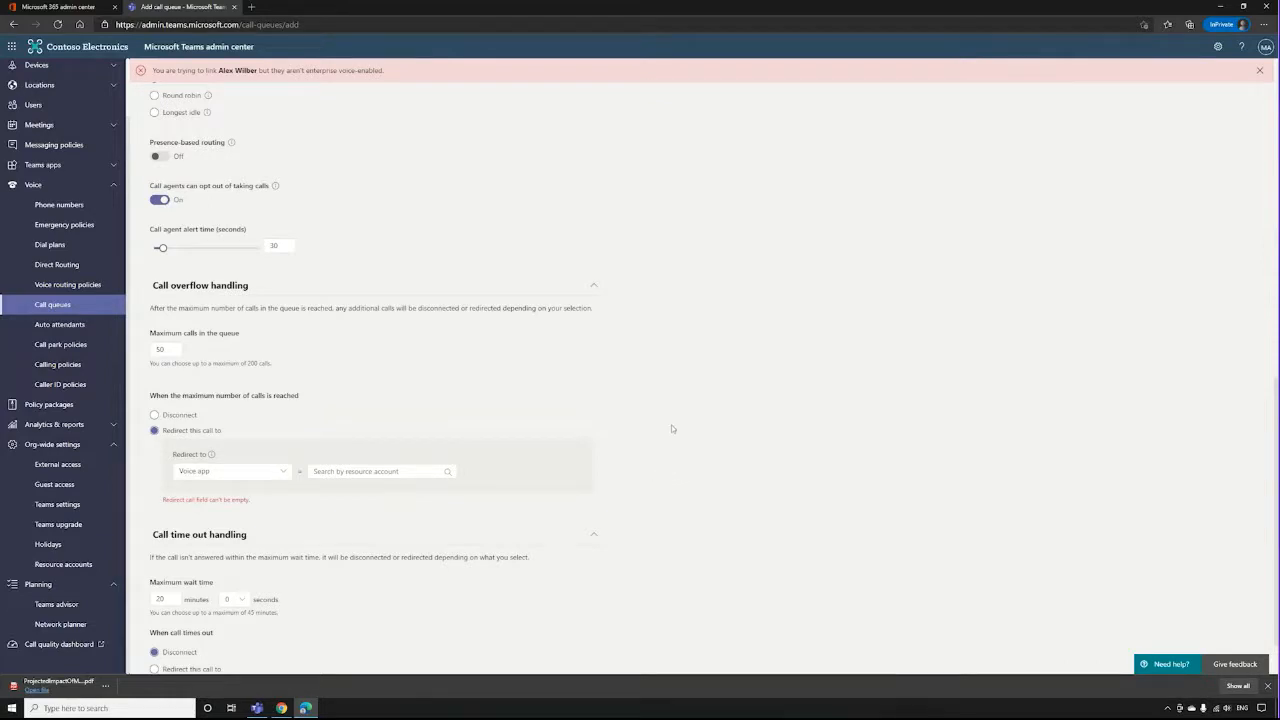
# Set call time out handling to redirect calls and view the available redirect targets.
pyautogui.scroll(-2, 668, 427)
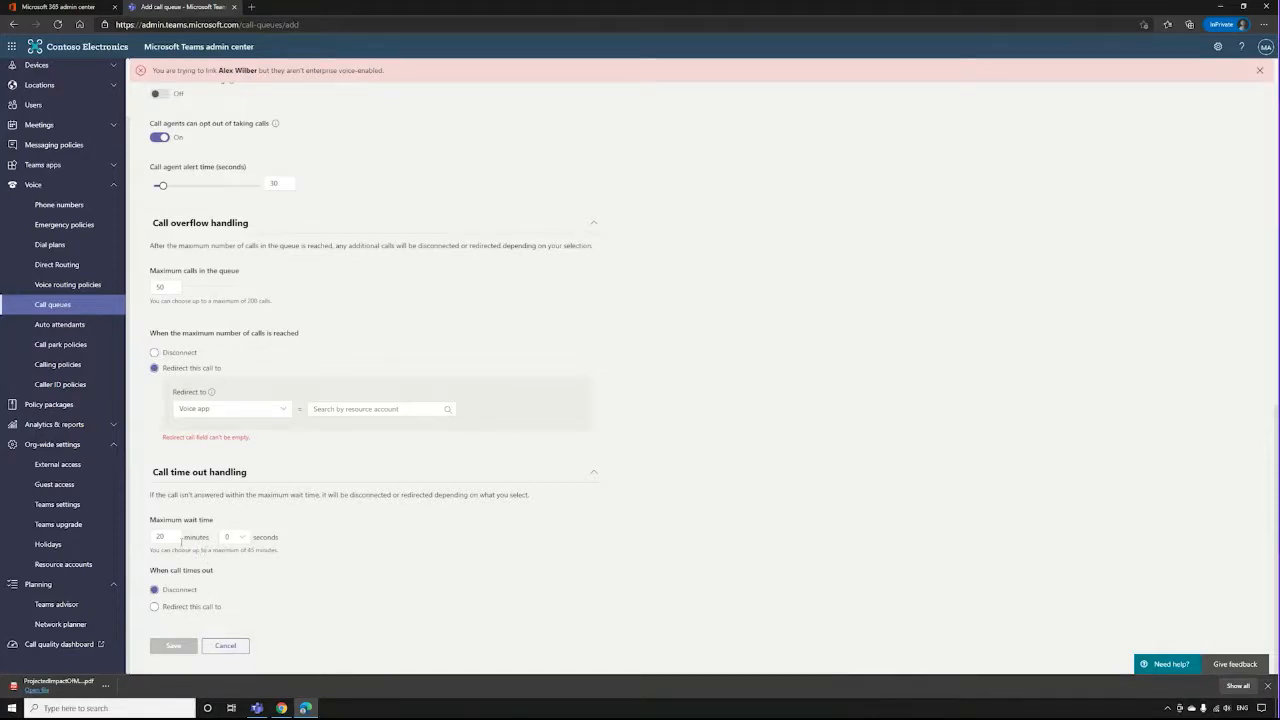
pyautogui.click(184, 607)
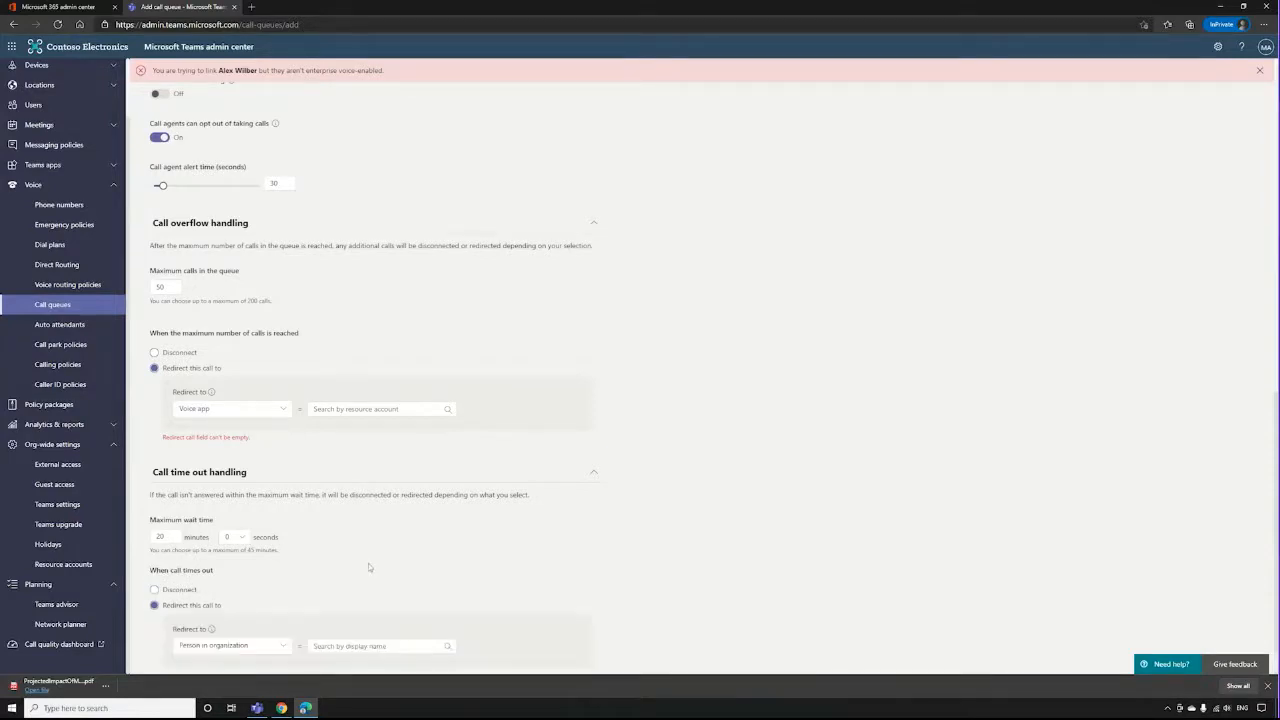
pyautogui.scroll(-1, 366, 565)
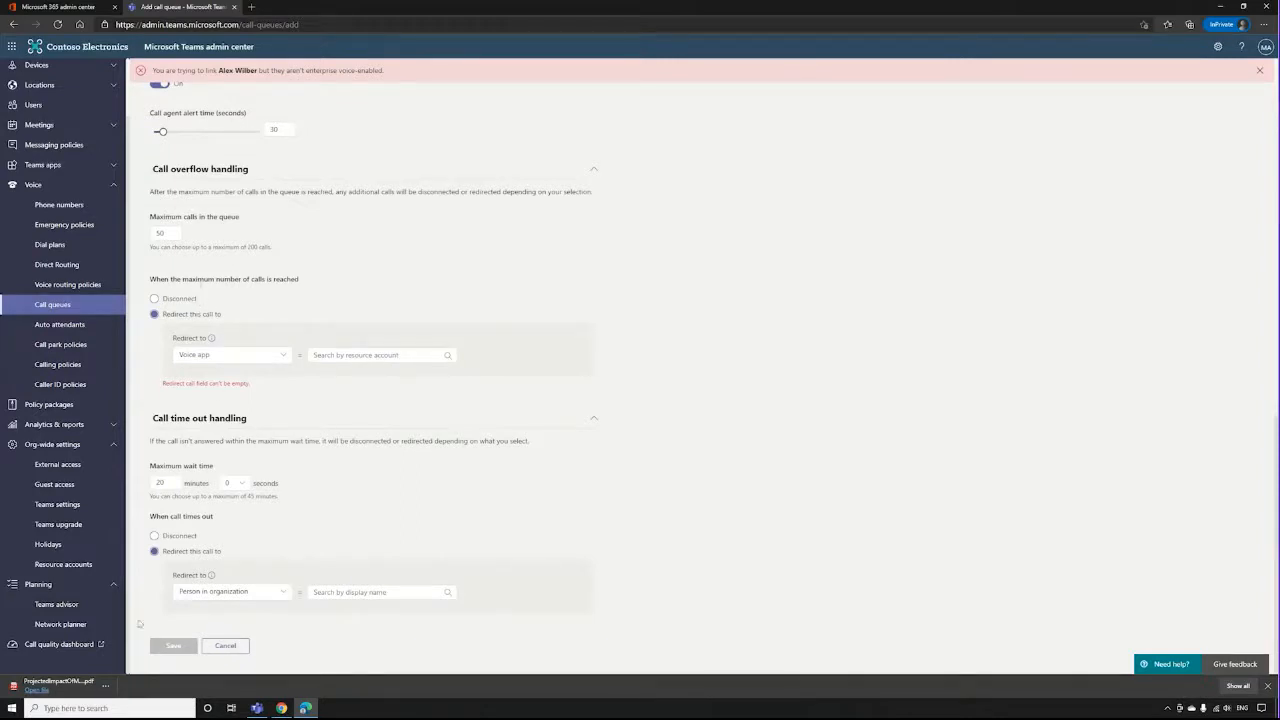
pyautogui.click(222, 592)
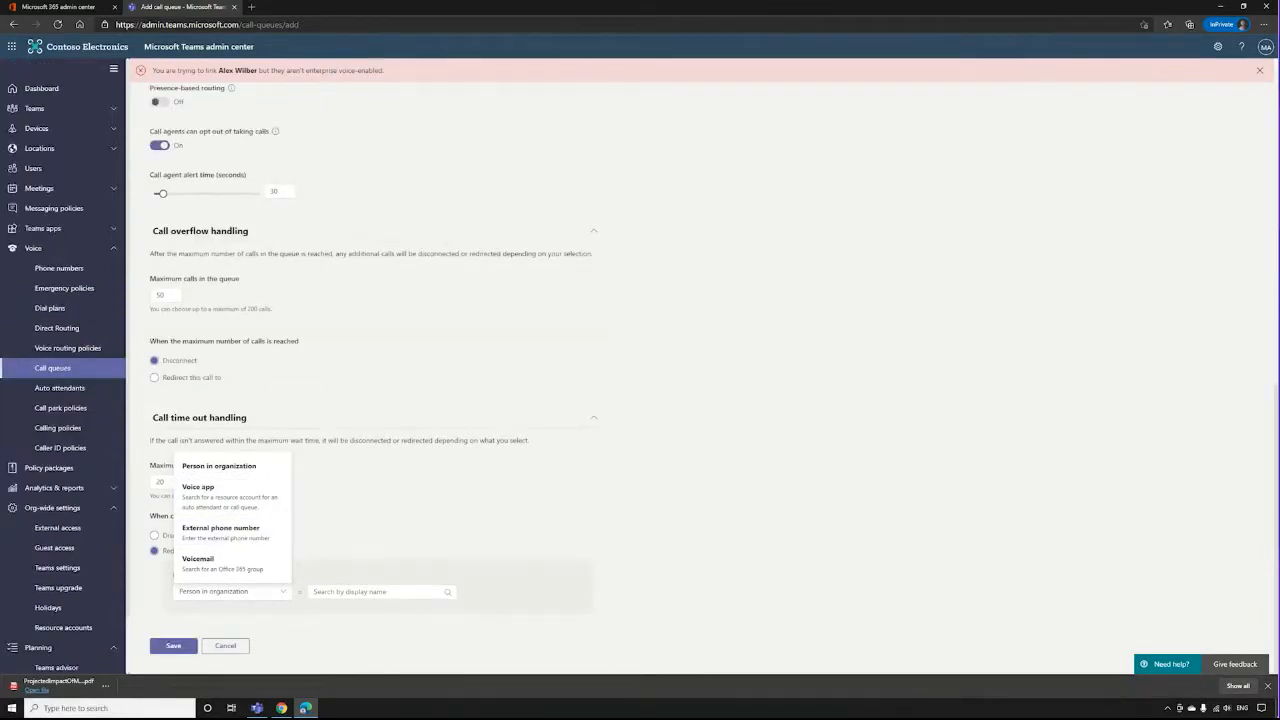
# Start adding a new auto attendant and review the available operator types, leaving the operator unset.
pyautogui.click(62, 388)
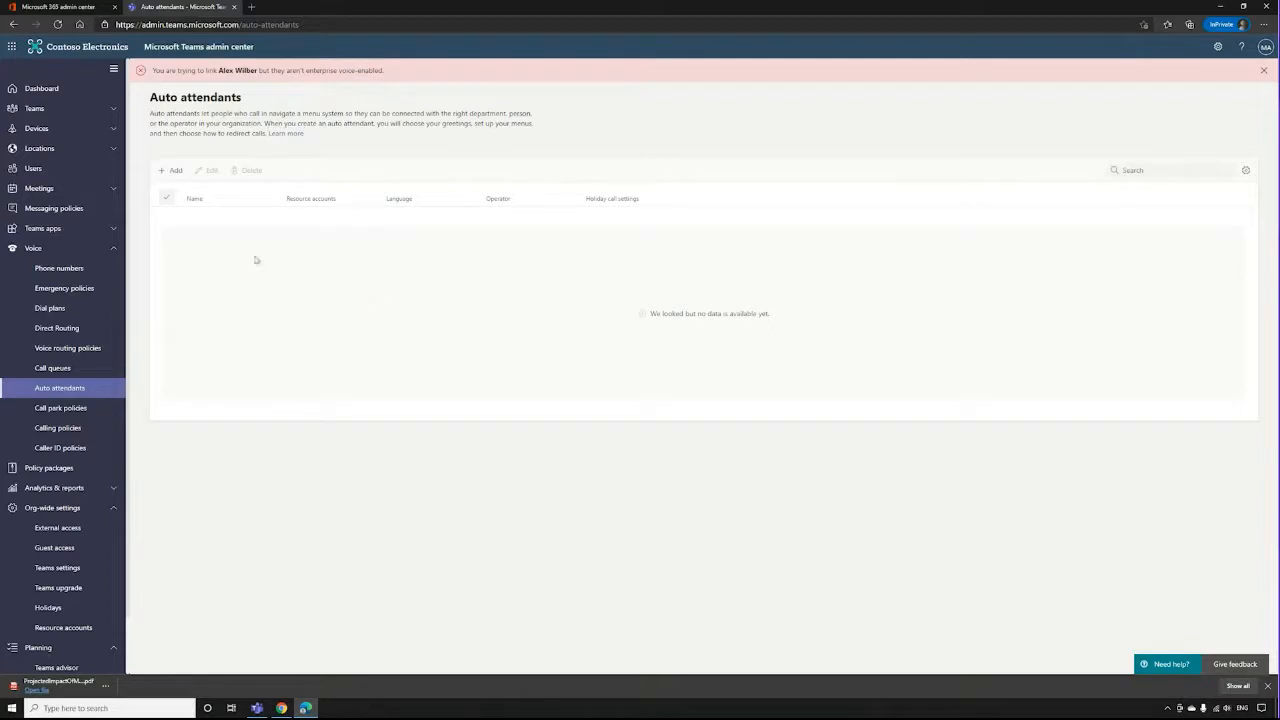
pyautogui.click(174, 172)
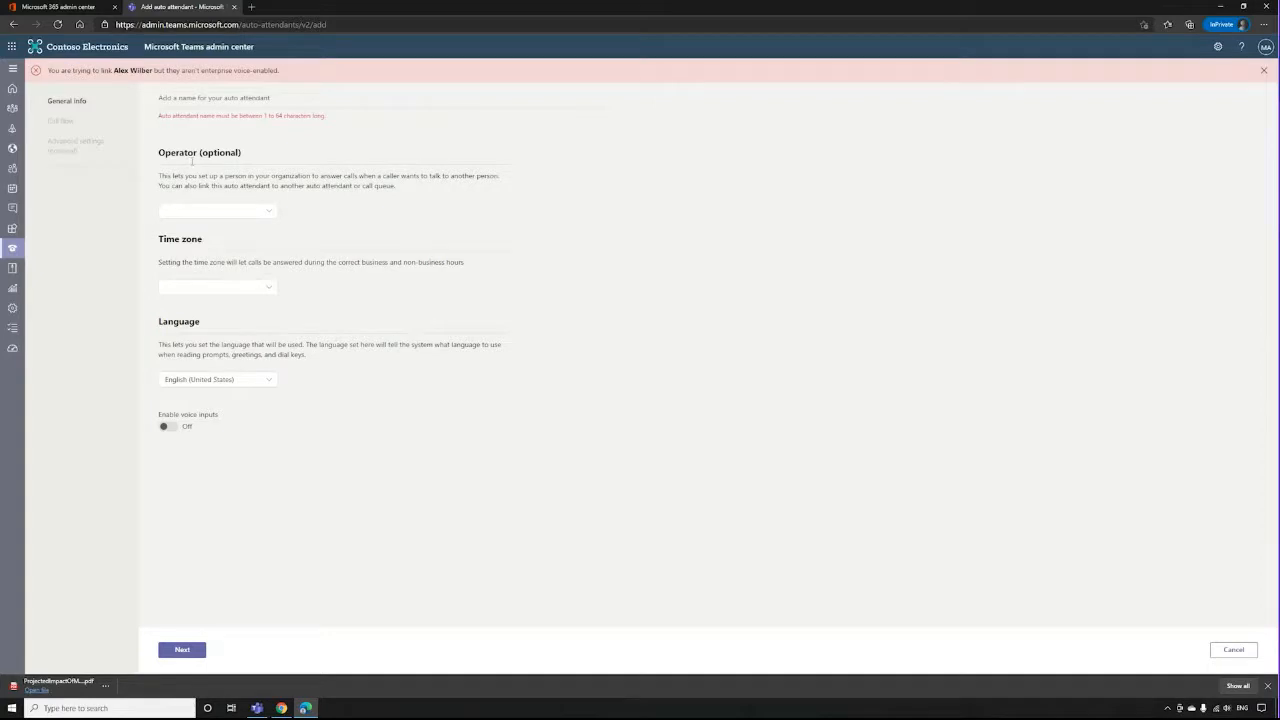
pyautogui.click(268, 211)
pyautogui.click(342, 219)
pyautogui.click(268, 212)
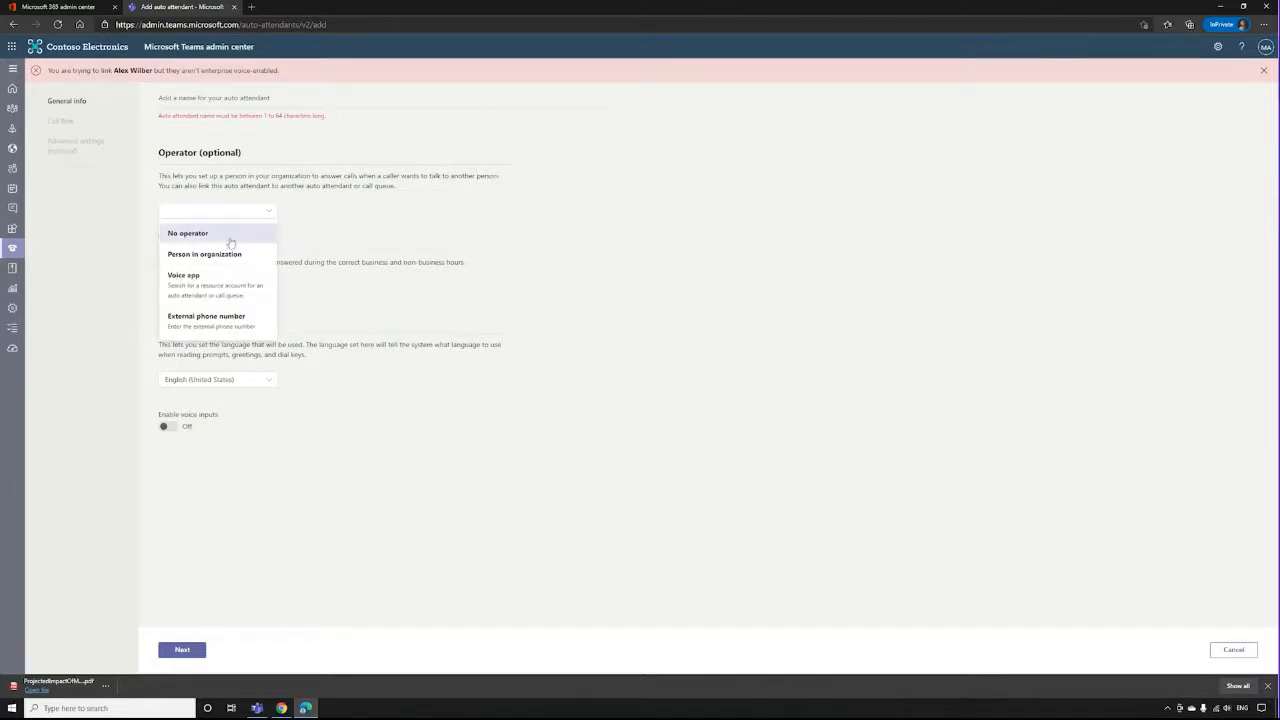
pyautogui.click(233, 243)
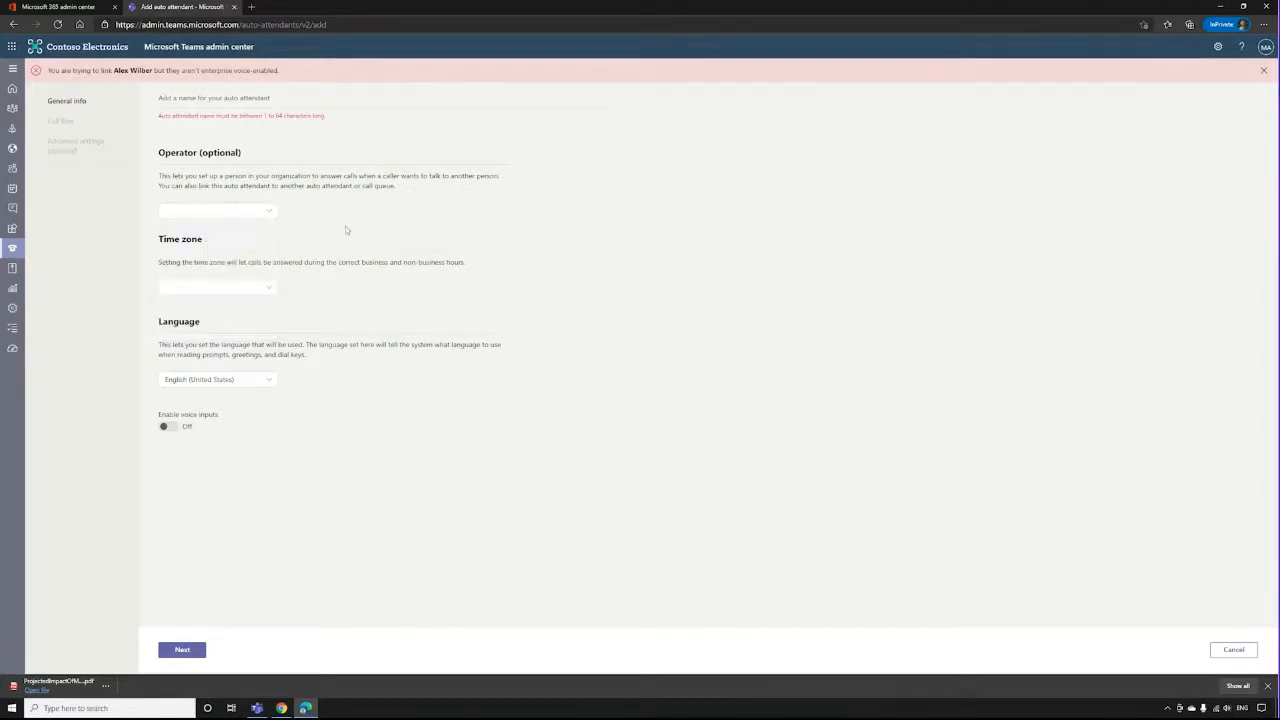
# Dismiss the error banner and set the auto attendant's time zone to (UTC) Dublin, Edinburgh.
pyautogui.click(1263, 71)
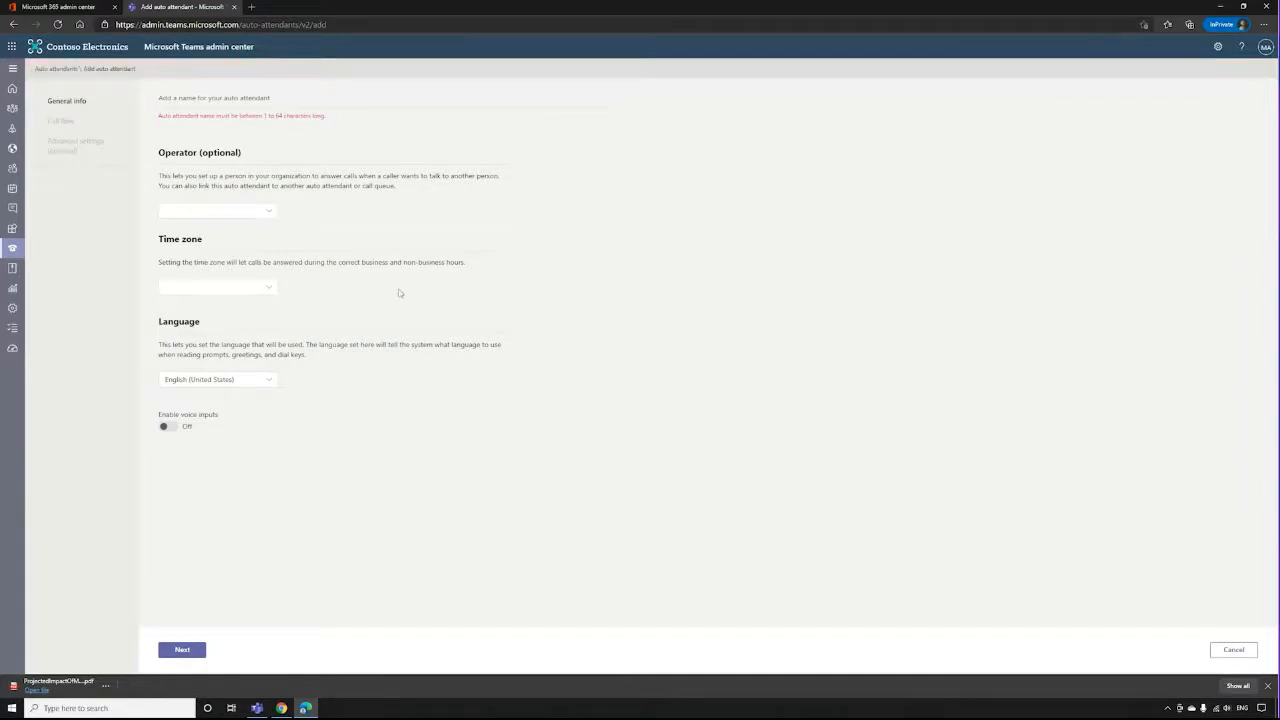
pyautogui.click(220, 288)
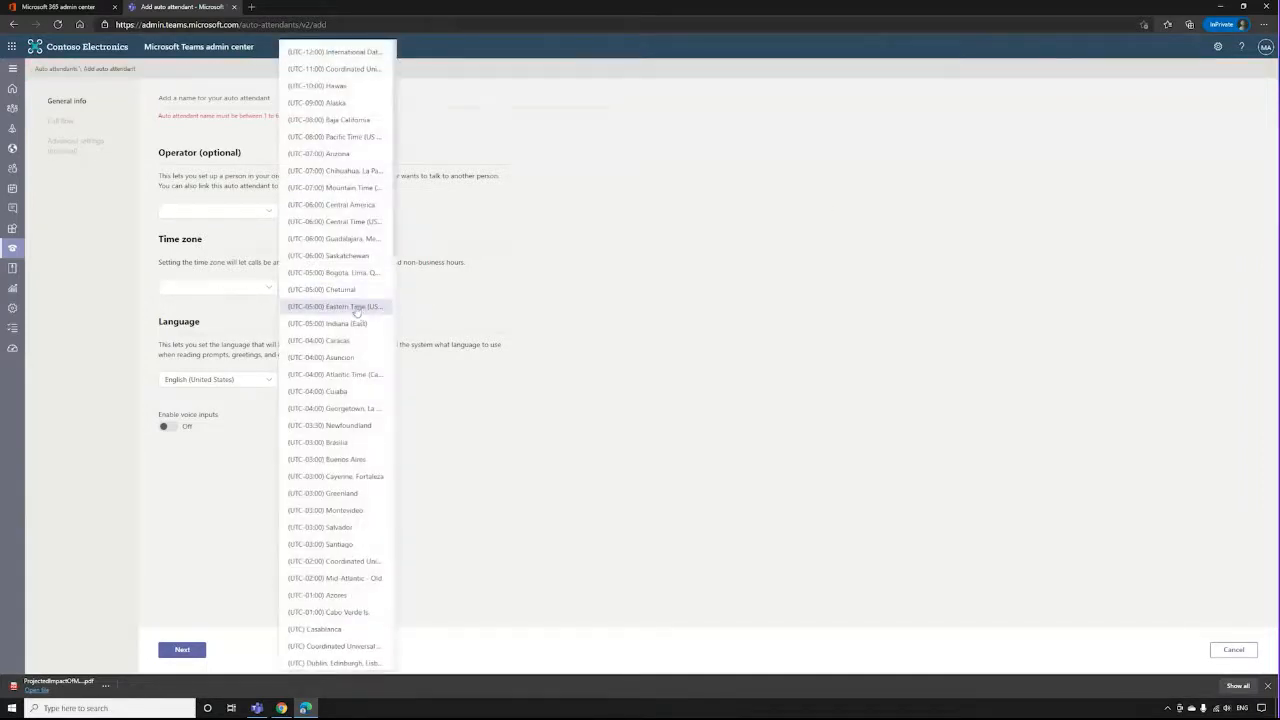
pyautogui.scroll(-3, 378, 306)
pyautogui.click(335, 474)
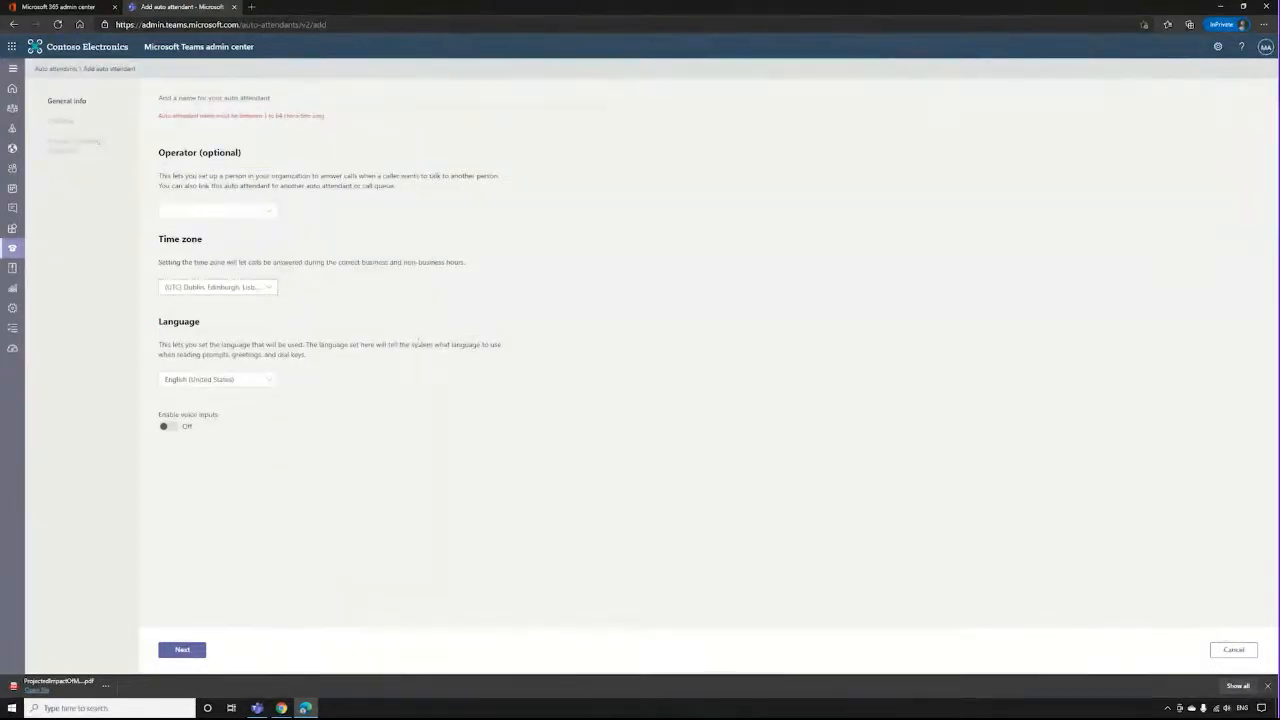
# Enable voice inputs, name the auto attendant 1234, and proceed to the call flow settings.
pyautogui.click(177, 430)
pyautogui.click(209, 100)
pyautogui.write('1234')
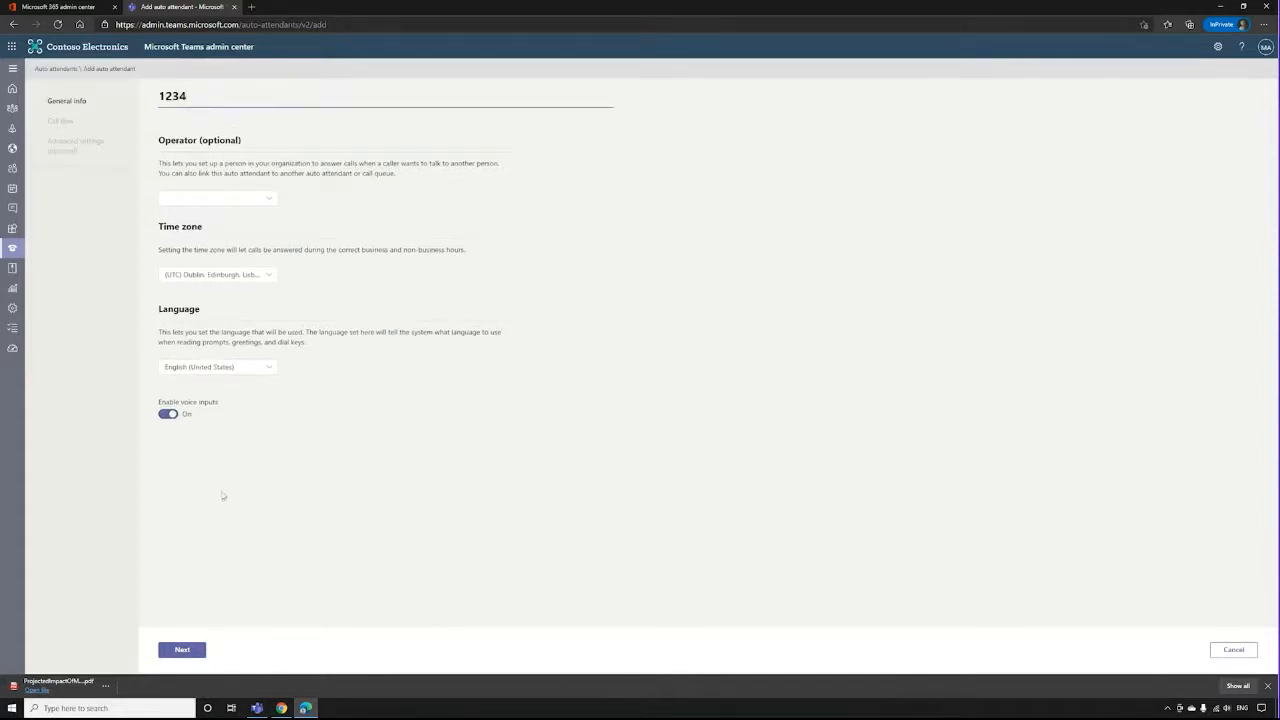
pyautogui.click(182, 649)
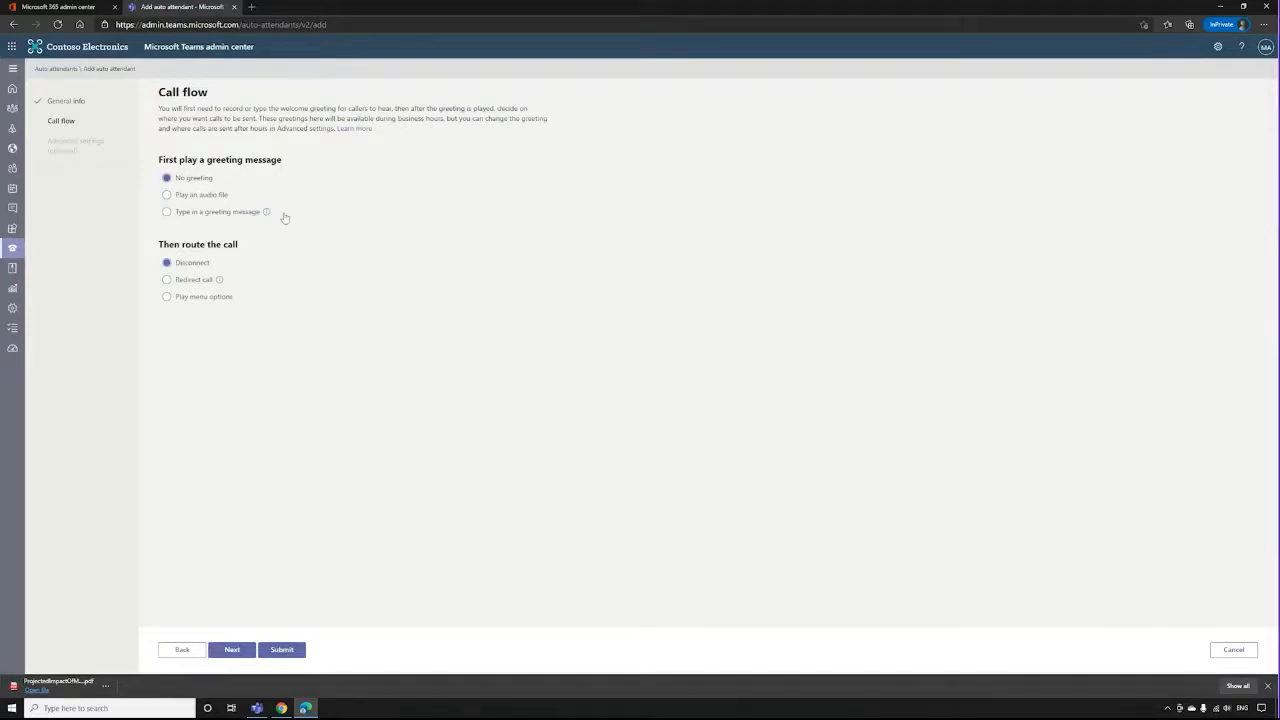
# Try the audio file and typed greeting options, and view the redirect targets available for routing the call.
pyautogui.click(192, 197)
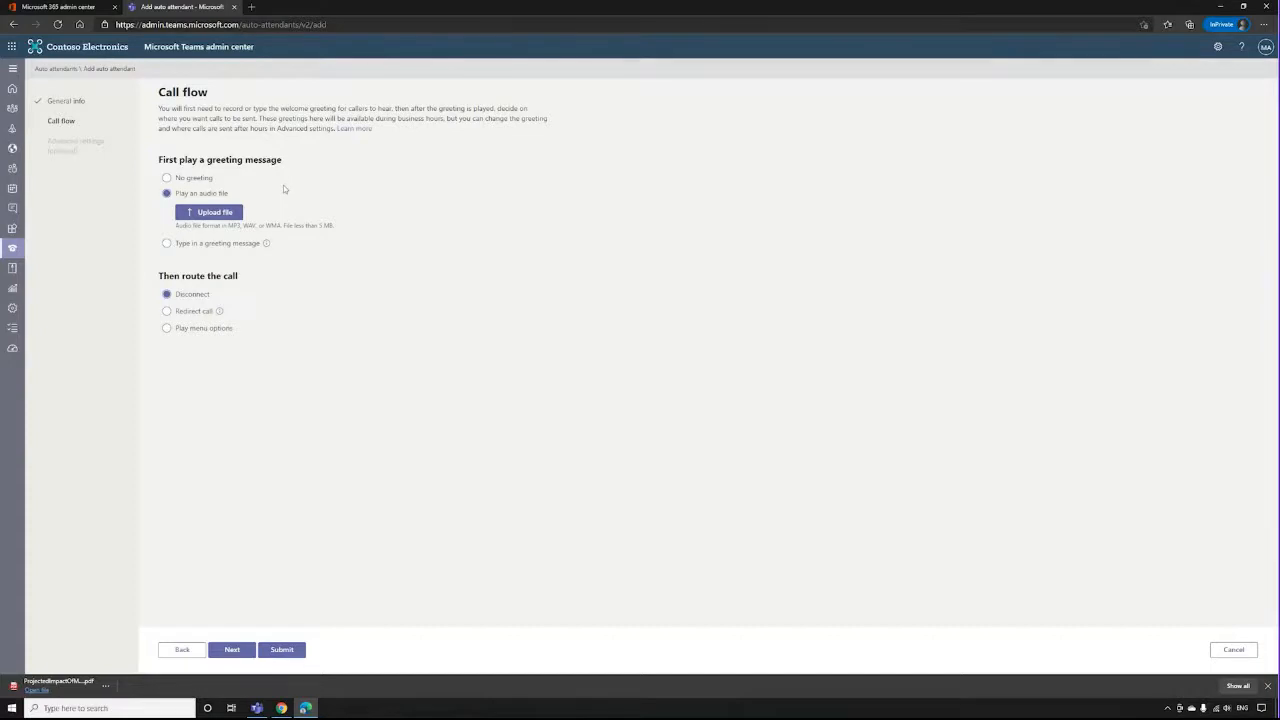
pyautogui.click(203, 245)
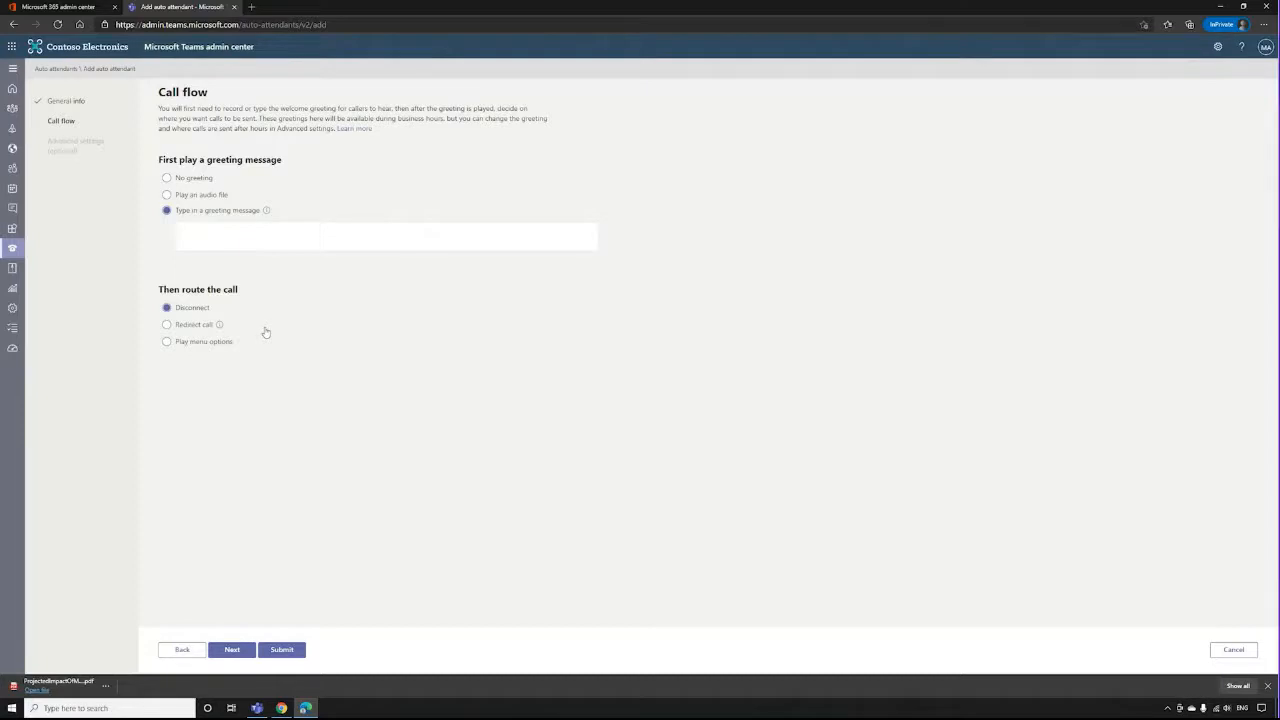
pyautogui.click(193, 326)
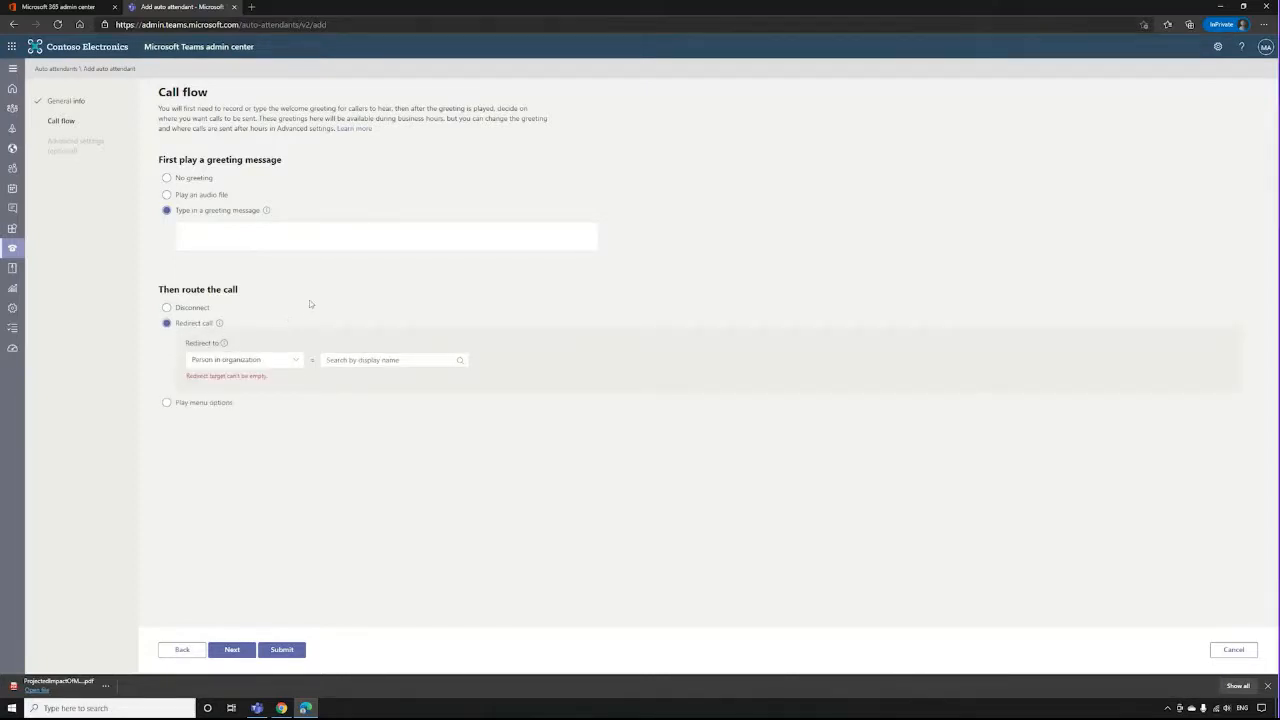
pyautogui.click(260, 364)
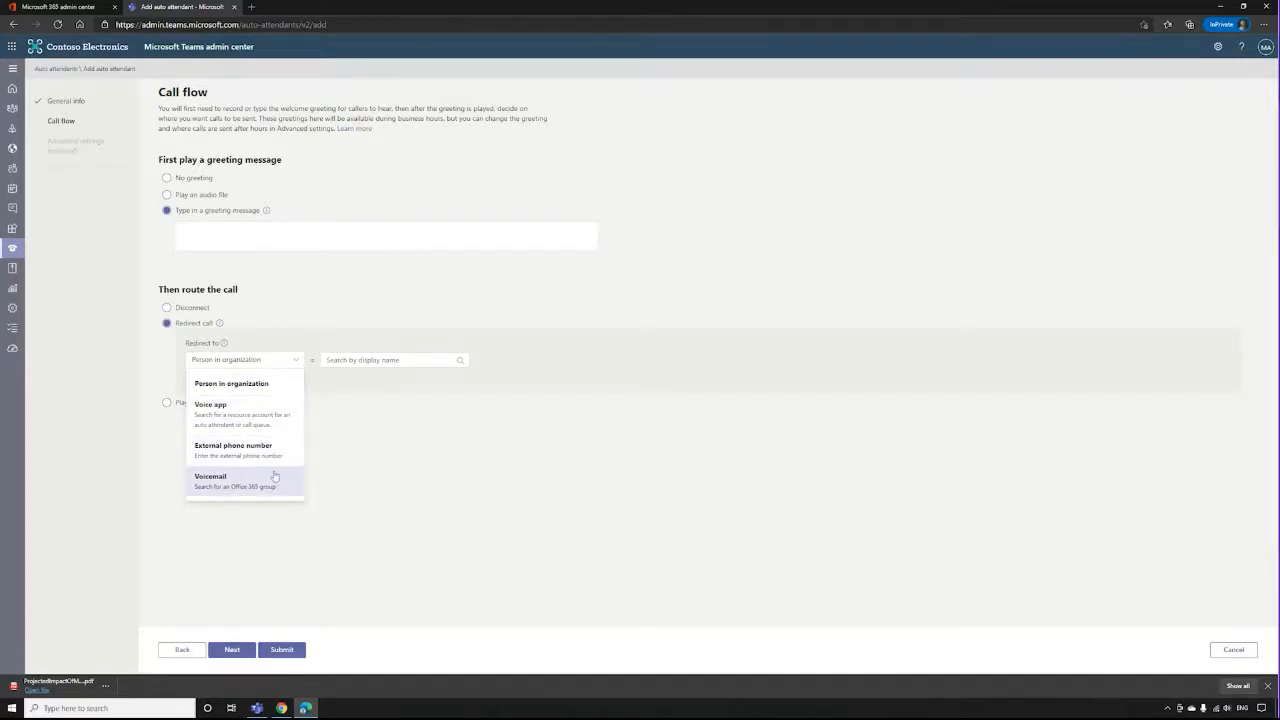
pyautogui.click(374, 480)
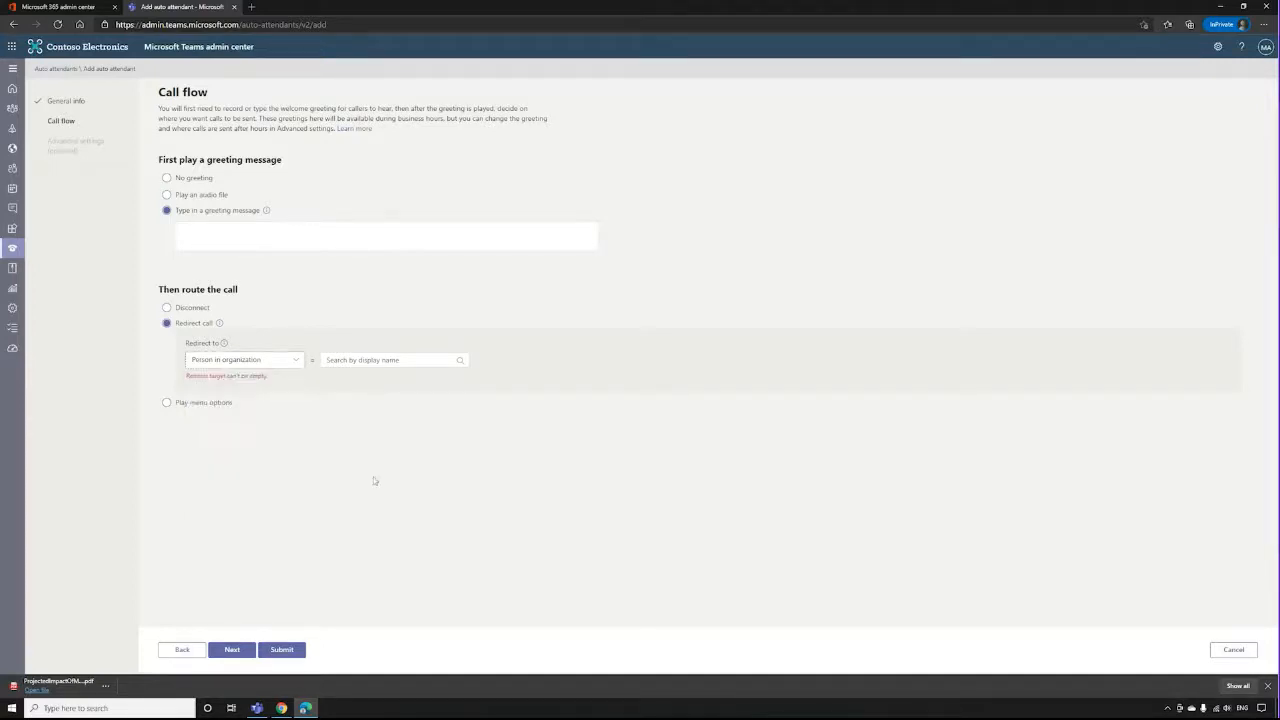
# Route the call to menu options and compare the typed and audio file menu greetings, keeping Play an audio file.
pyautogui.click(197, 406)
pyautogui.scroll(-1, 299, 450)
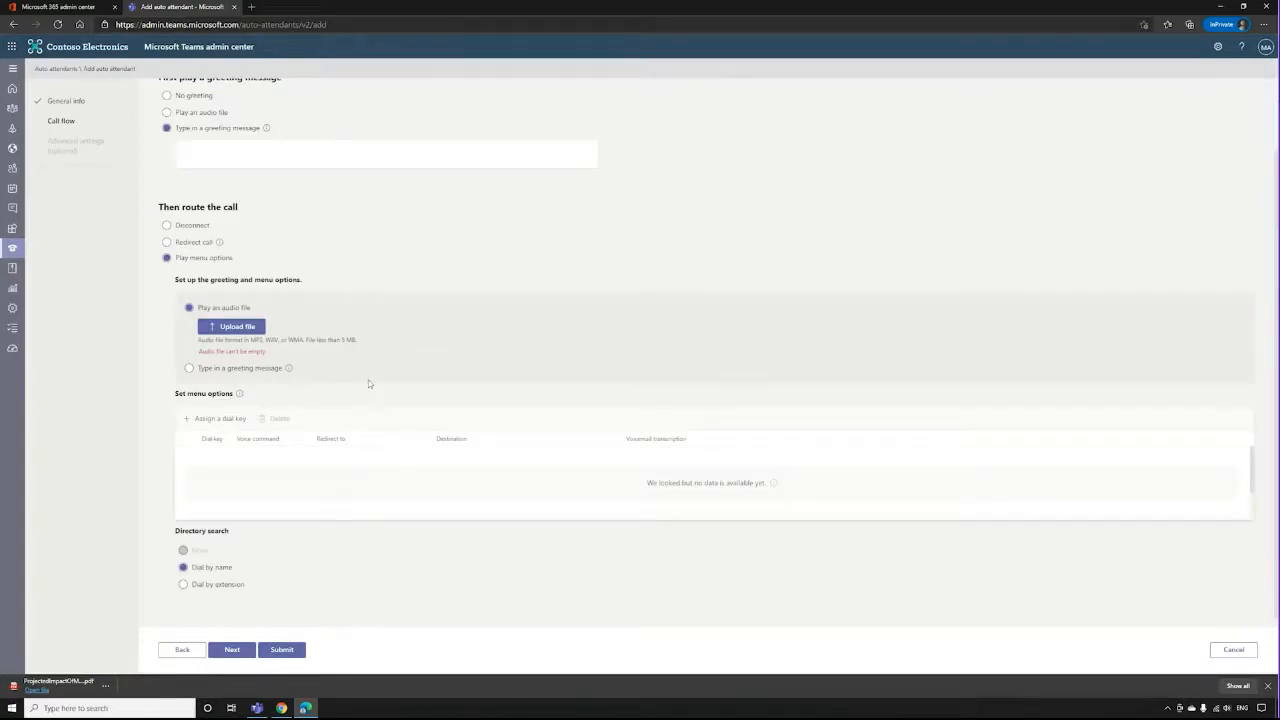
pyautogui.click(190, 368)
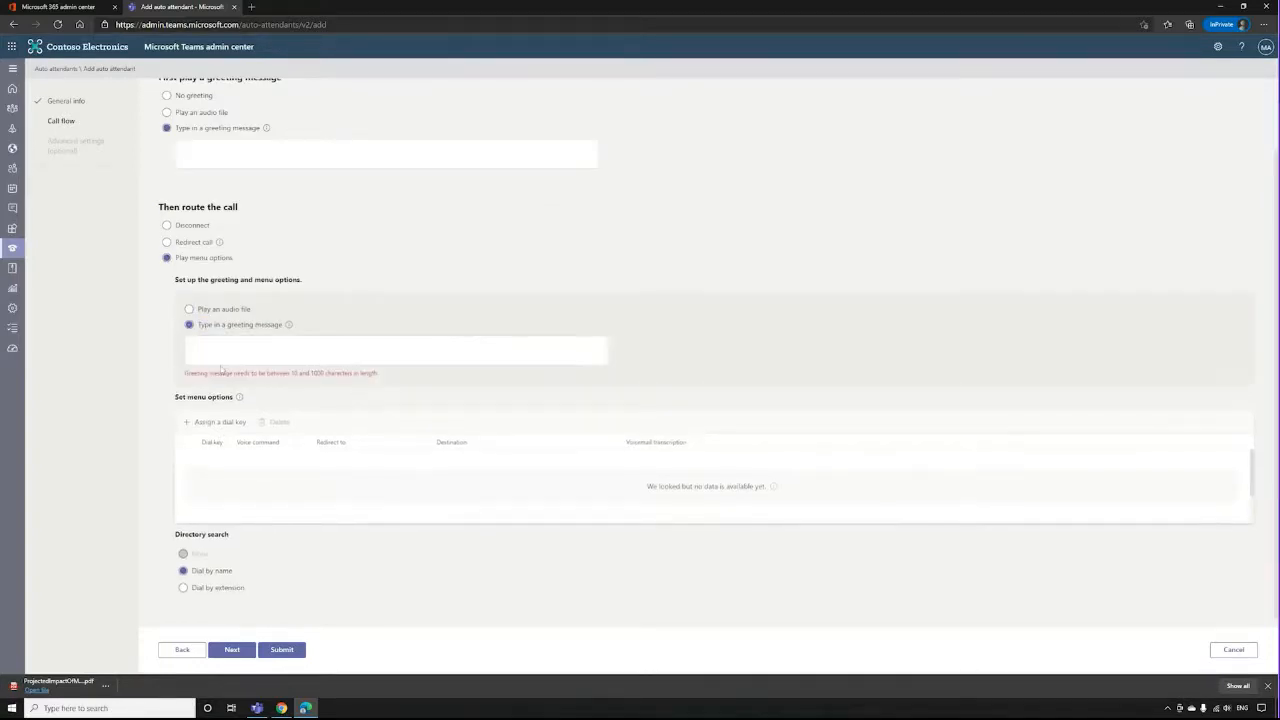
pyautogui.click(190, 310)
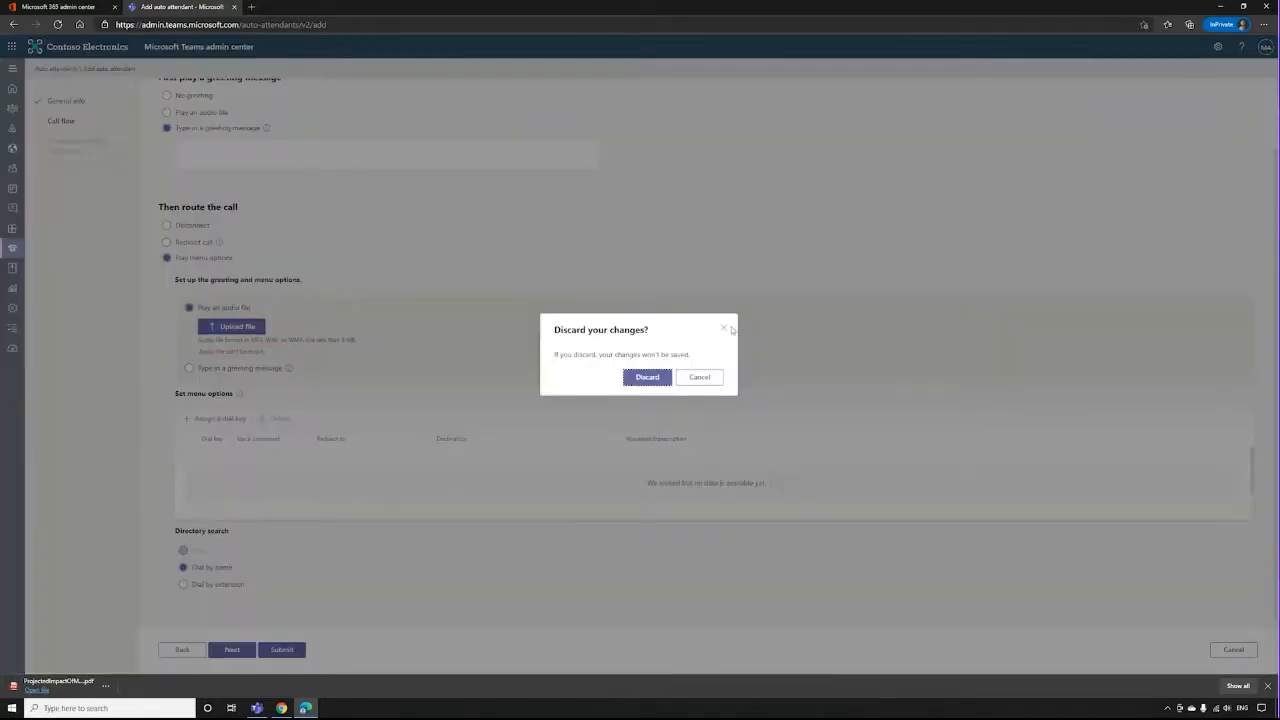
pyautogui.click(725, 328)
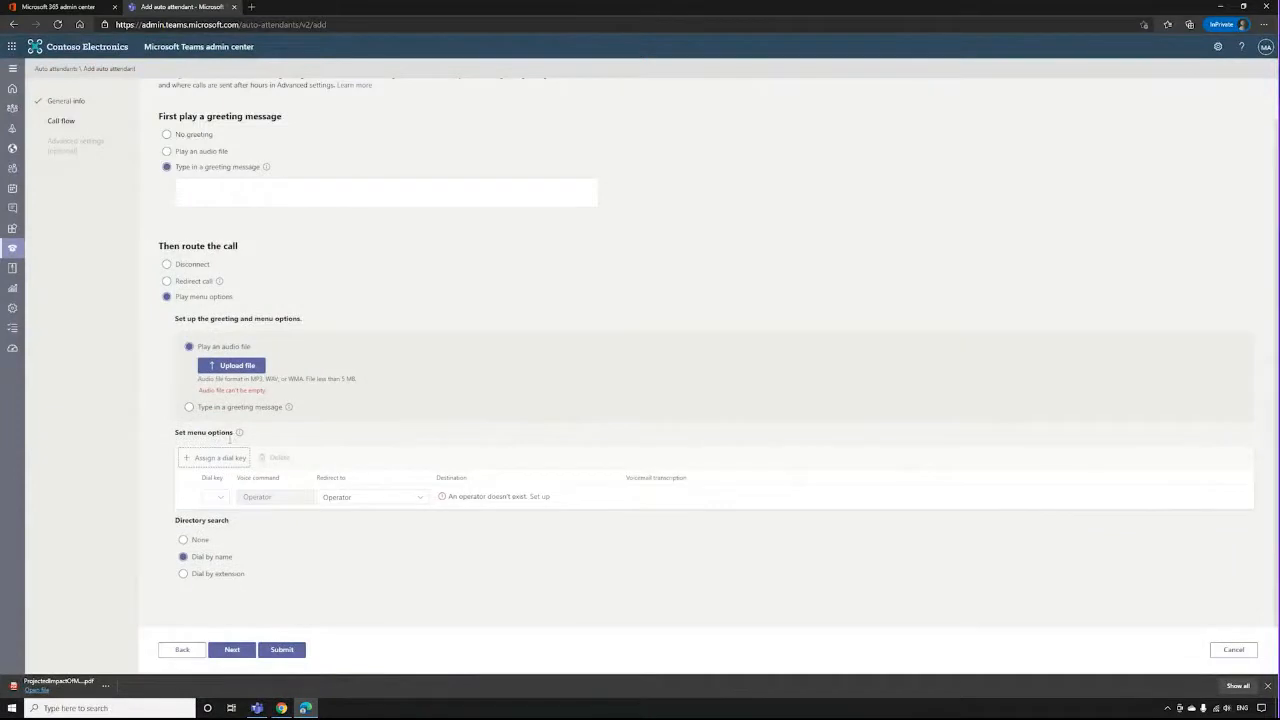
# Add a menu option with dial key 1 that redirects to Person in organization, leaving its destination empty.
pyautogui.click(215, 500)
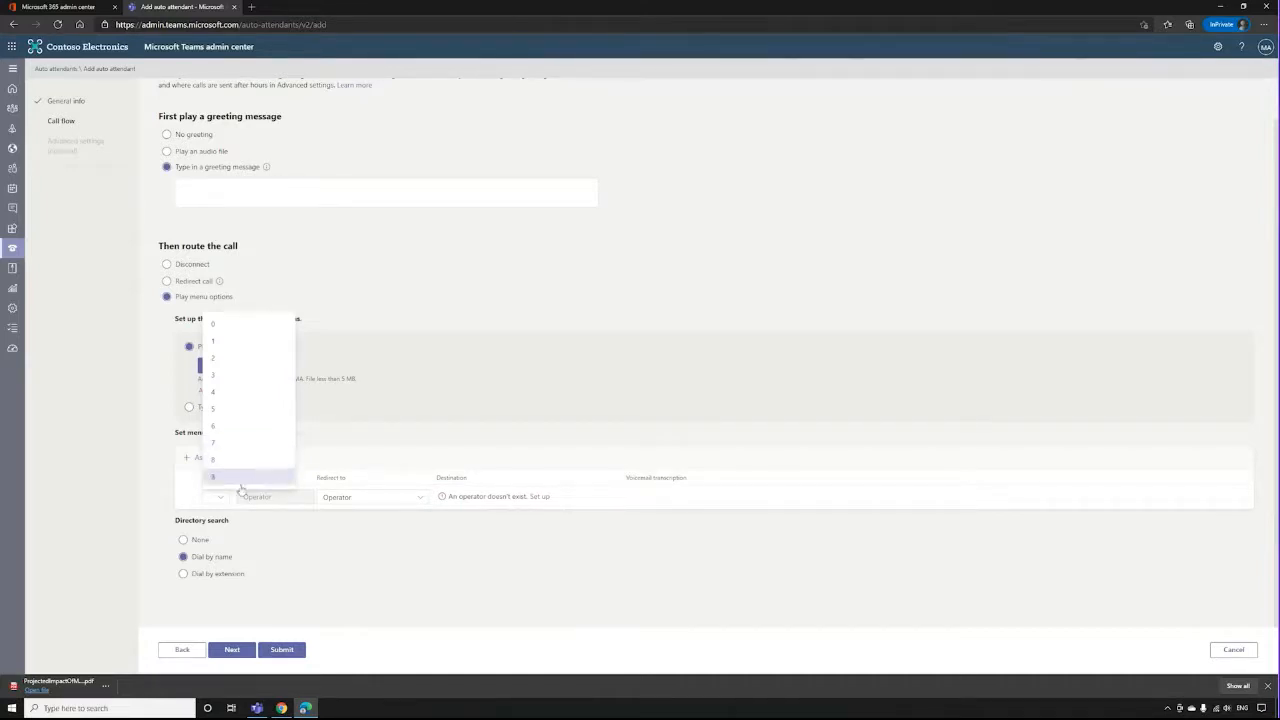
pyautogui.click(463, 309)
pyautogui.click(222, 458)
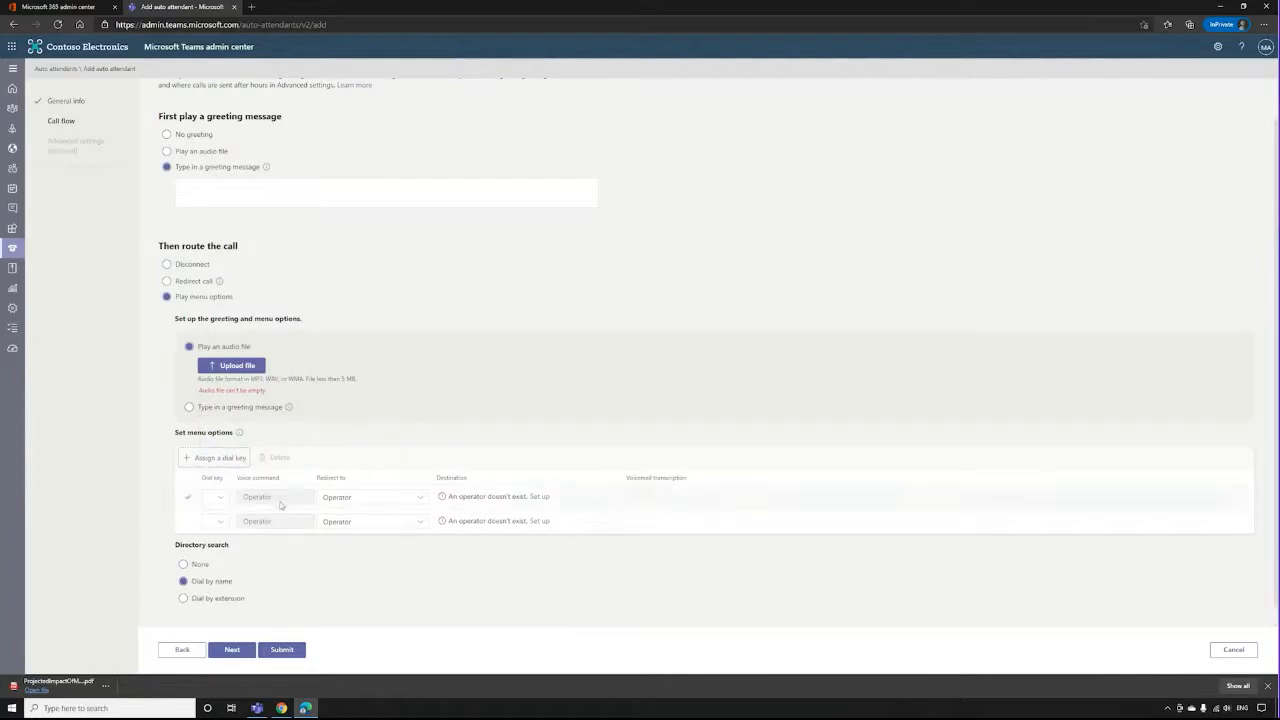
pyautogui.click(219, 521)
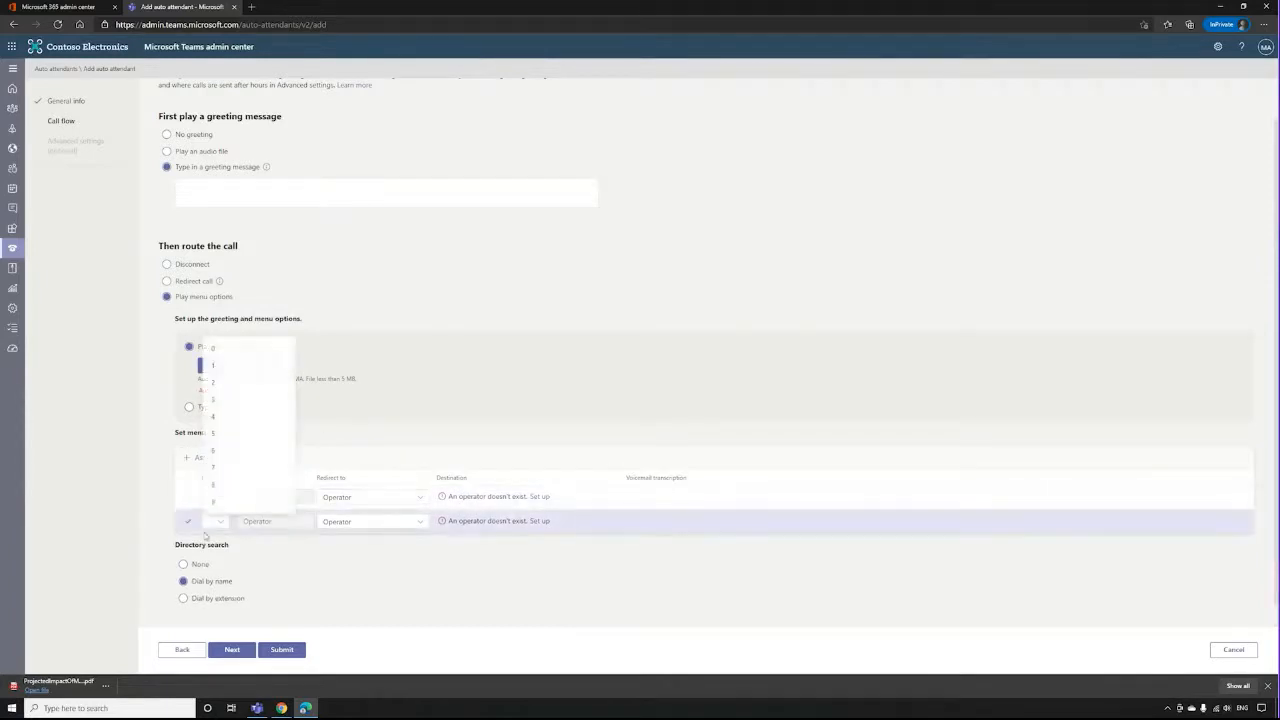
pyautogui.click(236, 364)
pyautogui.click(416, 522)
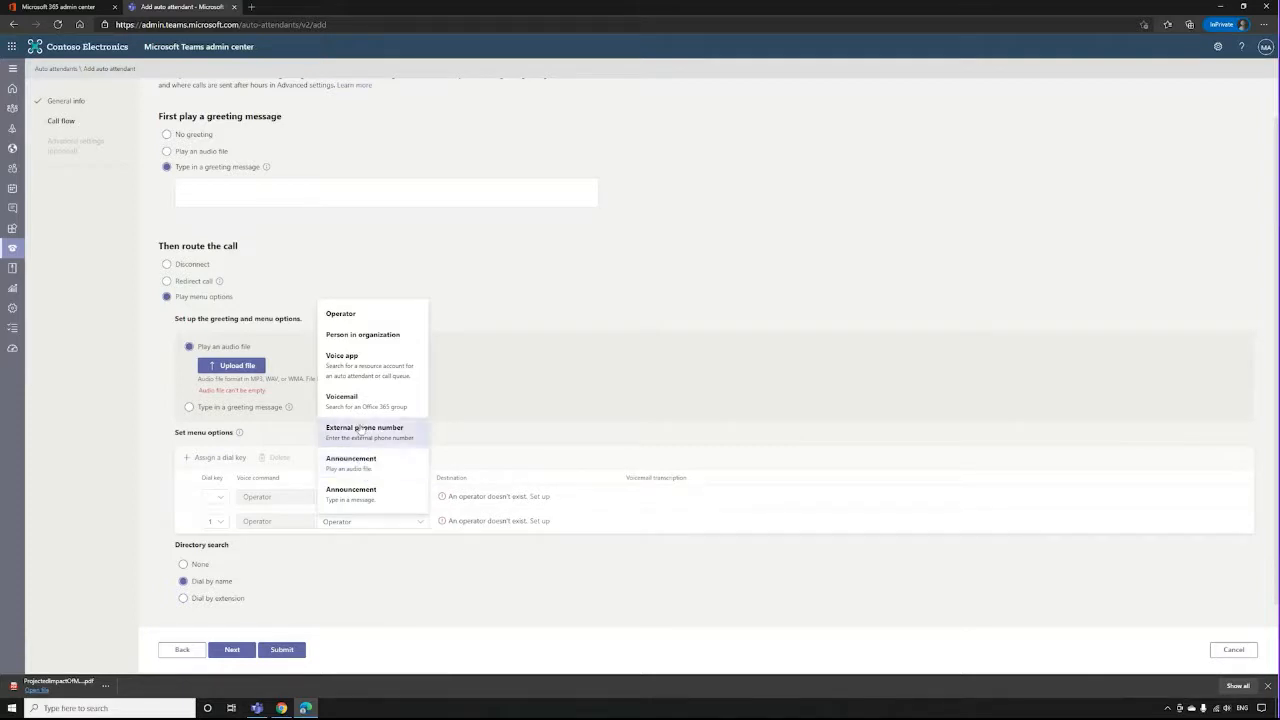
pyautogui.click(363, 336)
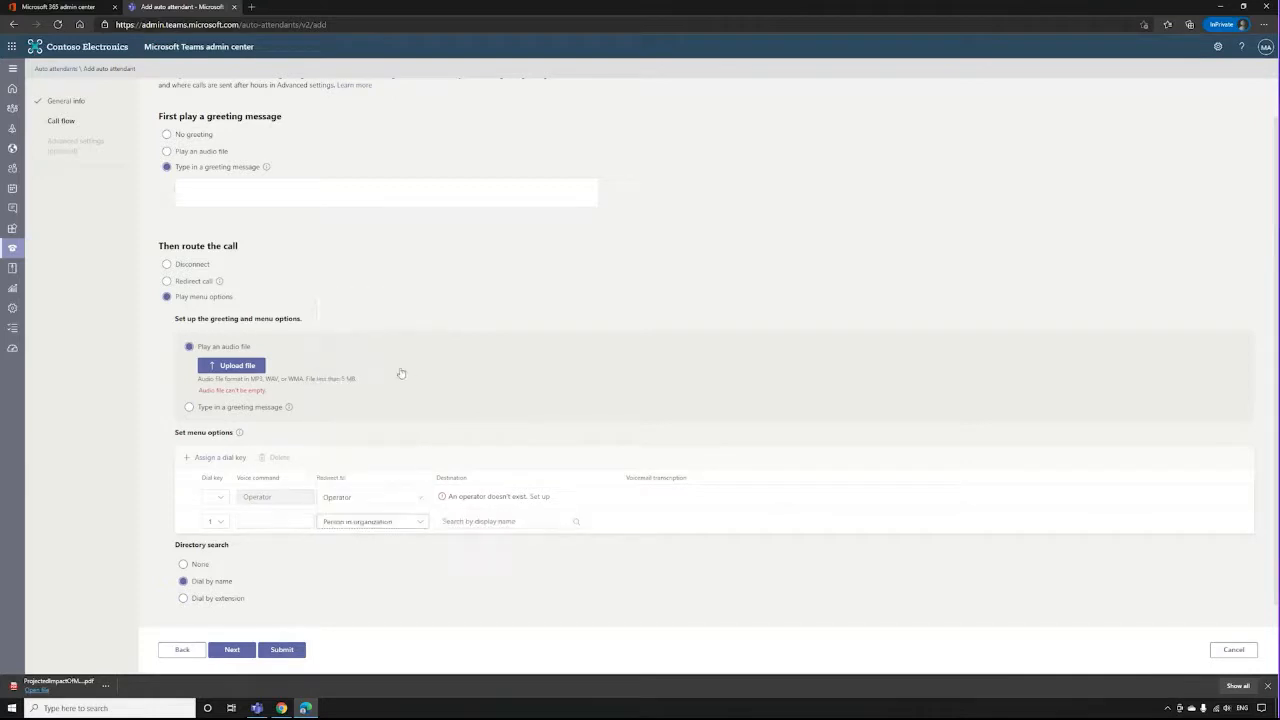
pyautogui.click(518, 521)
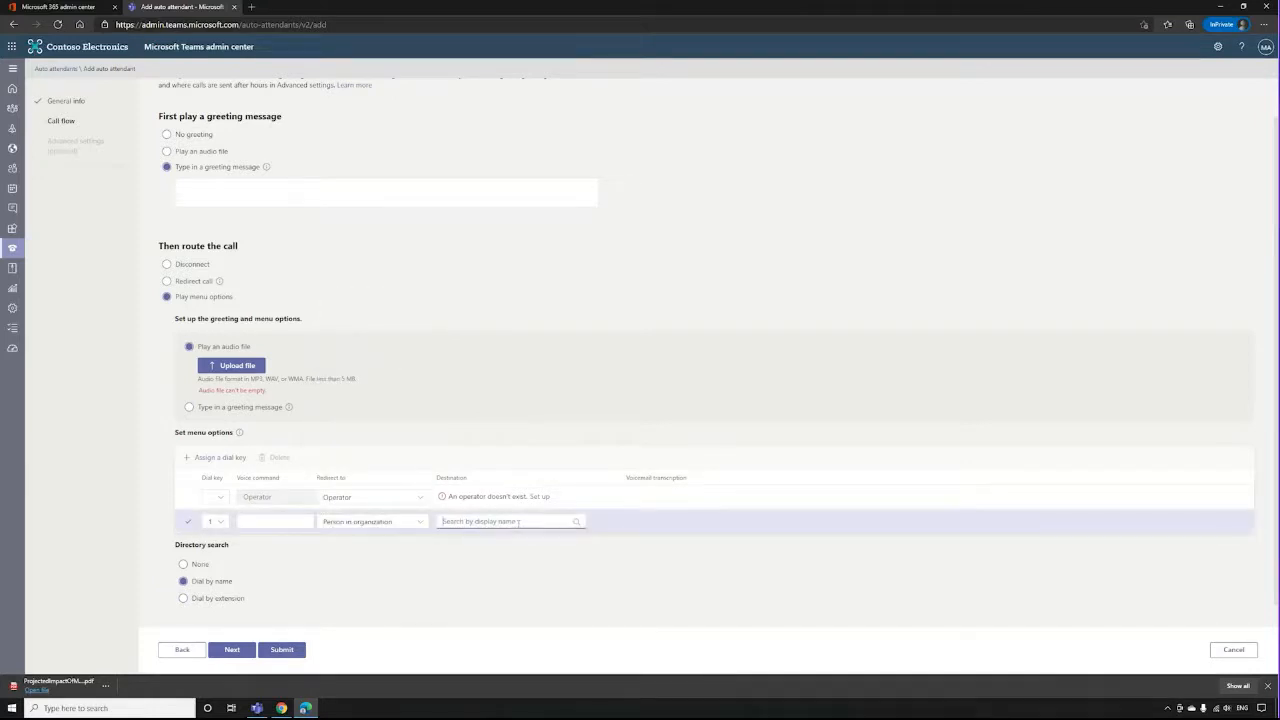
pyautogui.click(560, 383)
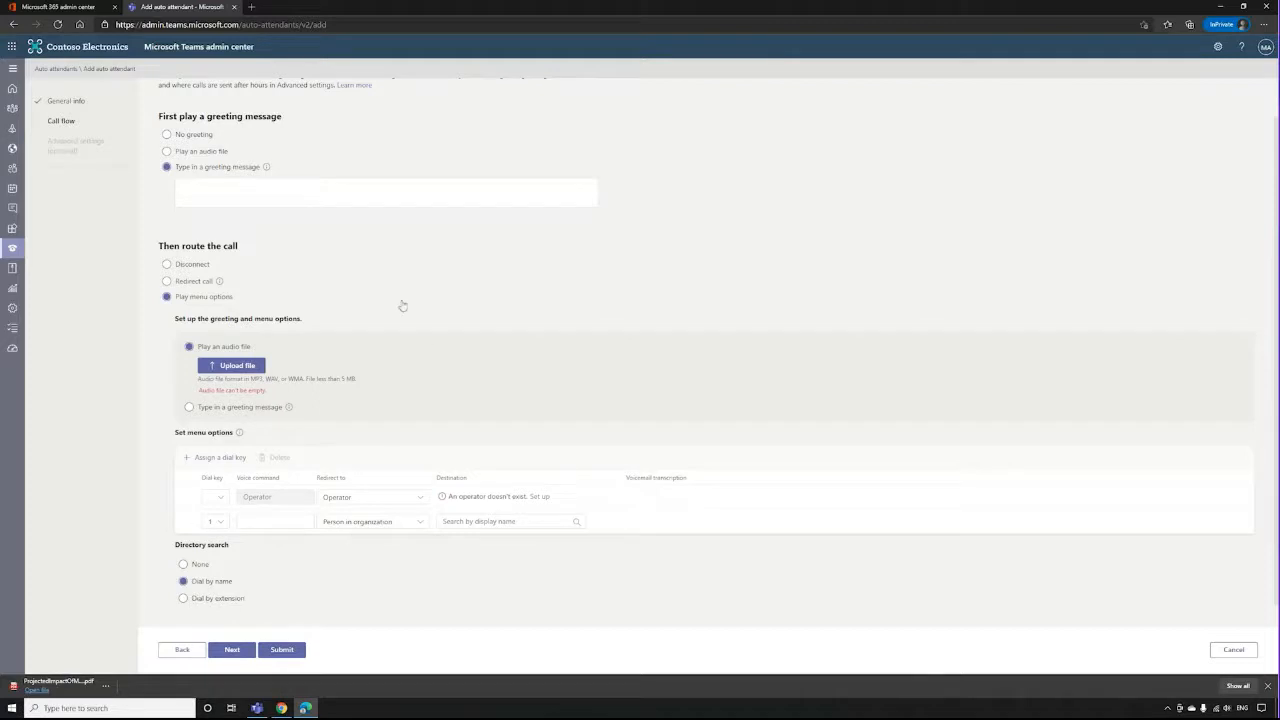
# Set call routing back to Disconnect, discarding the menu options, choose No greeting, and proceed to the after hours settings.
pyautogui.click(185, 268)
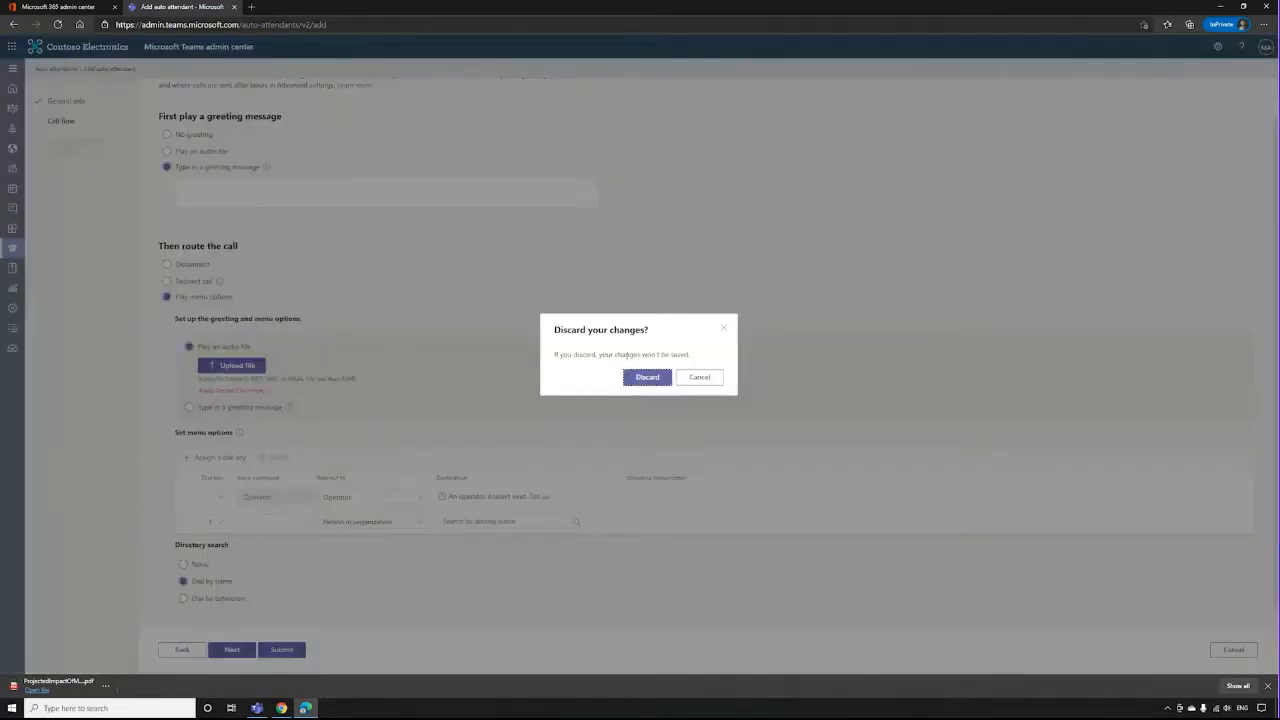
pyautogui.click(646, 375)
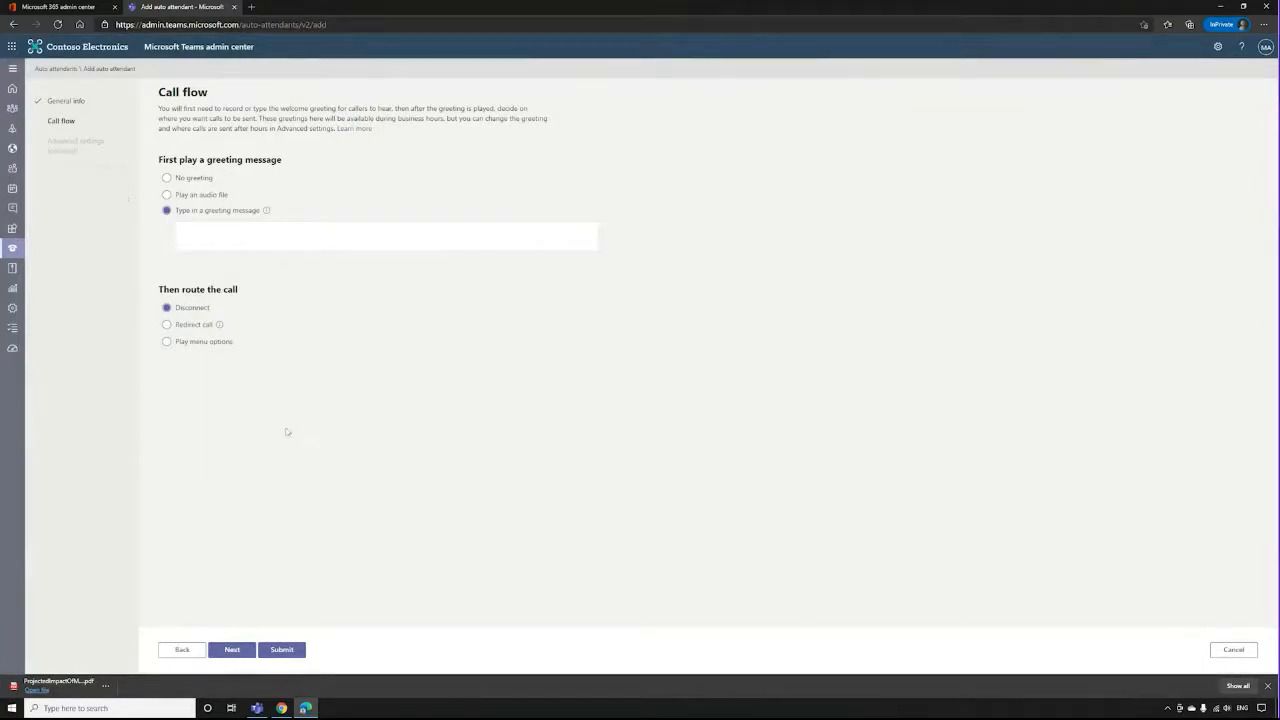
pyautogui.click(230, 650)
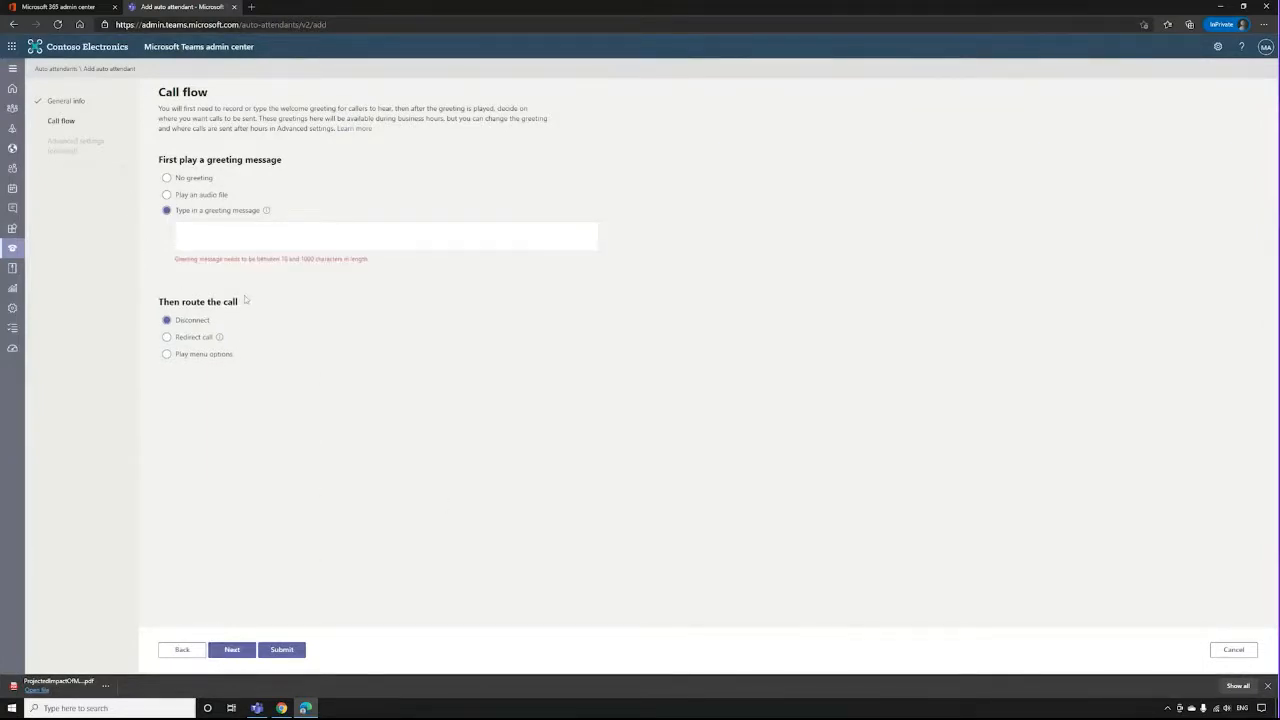
pyautogui.click(167, 177)
pyautogui.click(232, 650)
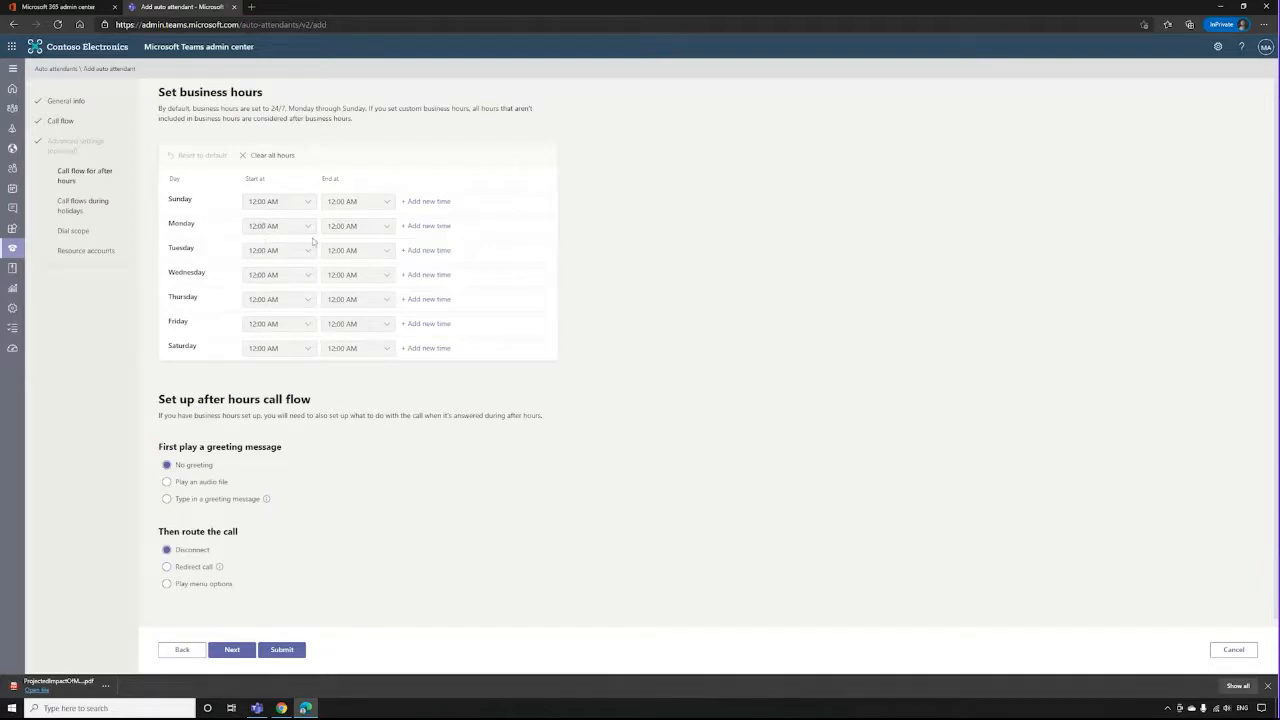
# Set Sunday's business hours to 9:00 AM through 5:15 PM.
pyautogui.click(386, 207)
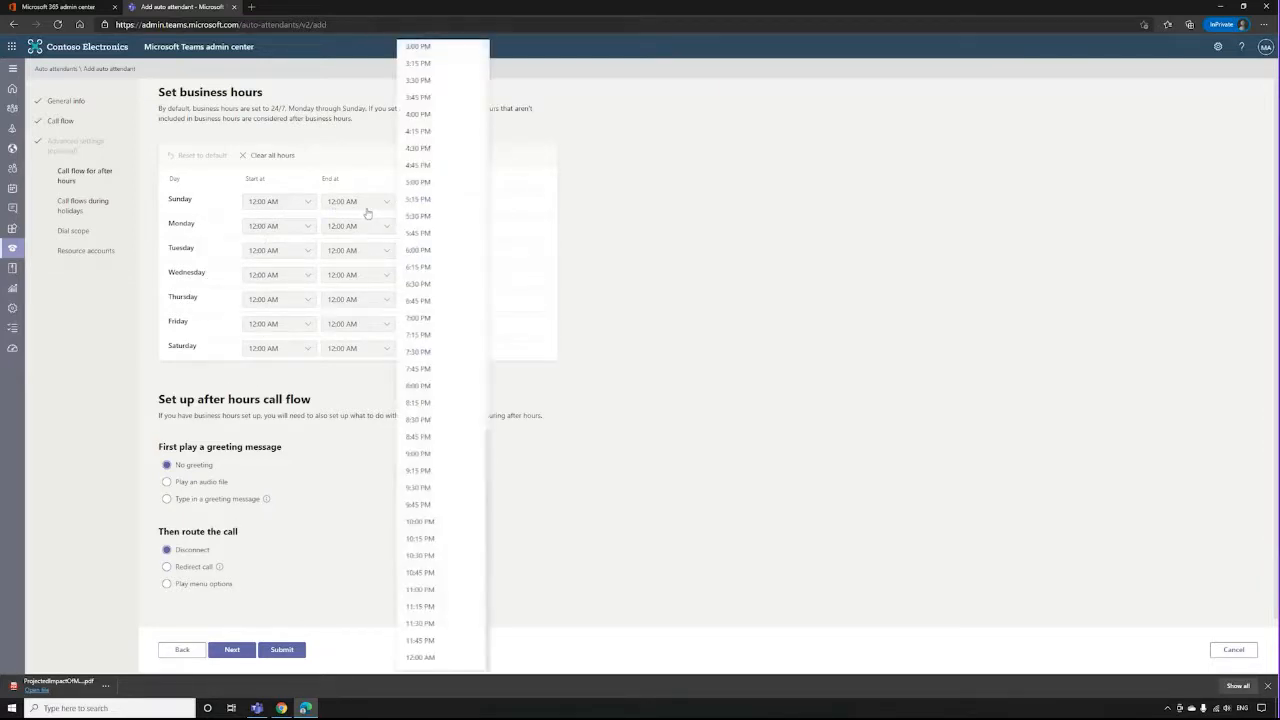
pyautogui.click(420, 199)
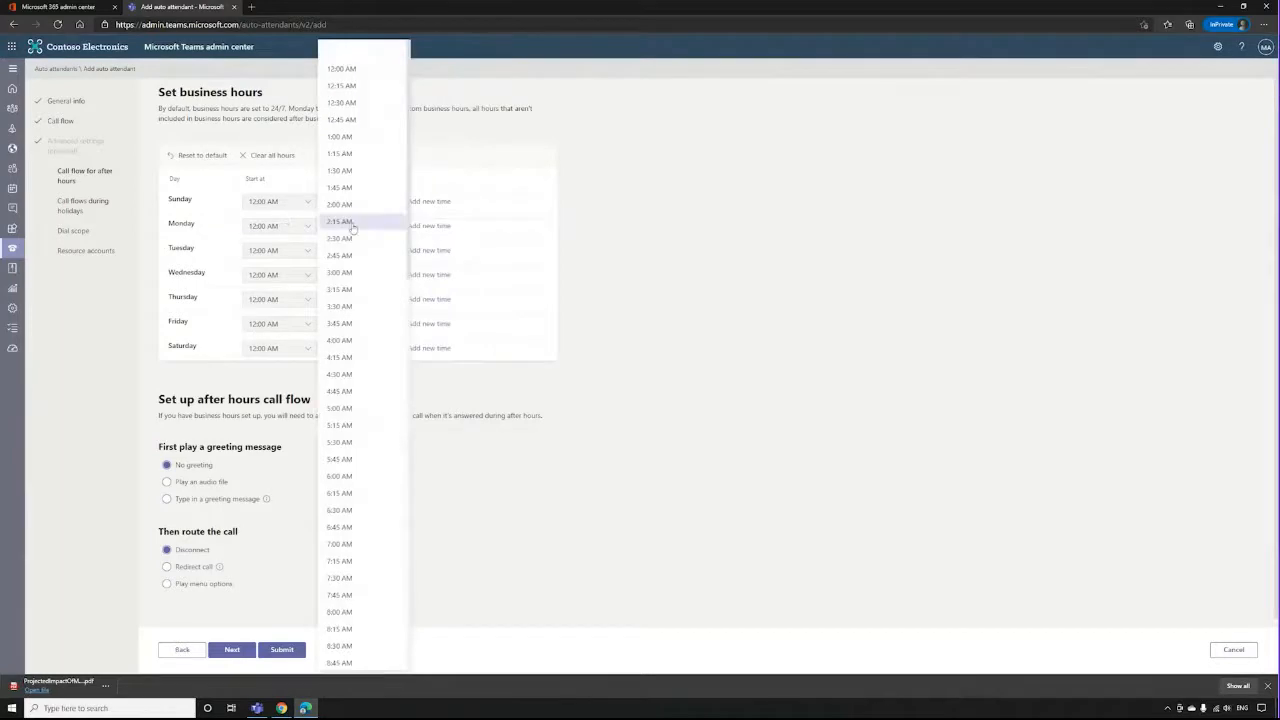
pyautogui.click(349, 583)
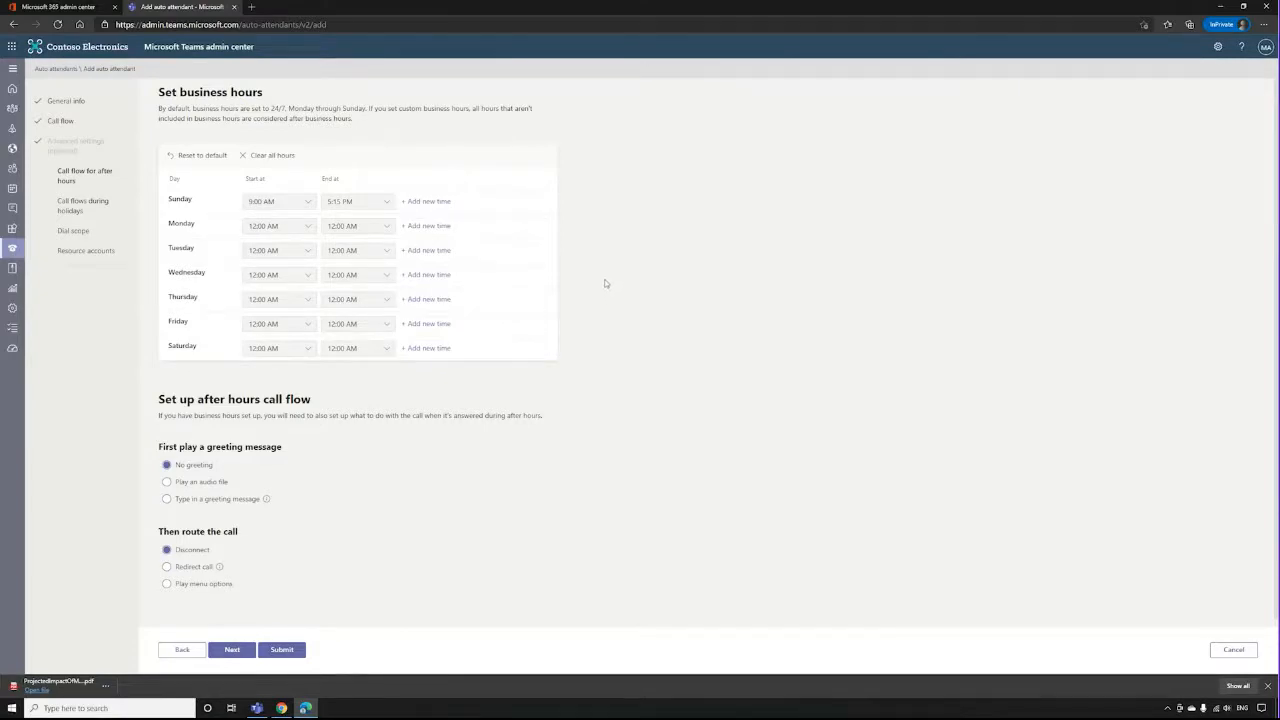
# Set the after hours call flow to use a typed greeting message and to redirect the call.
pyautogui.scroll(-1, 614, 290)
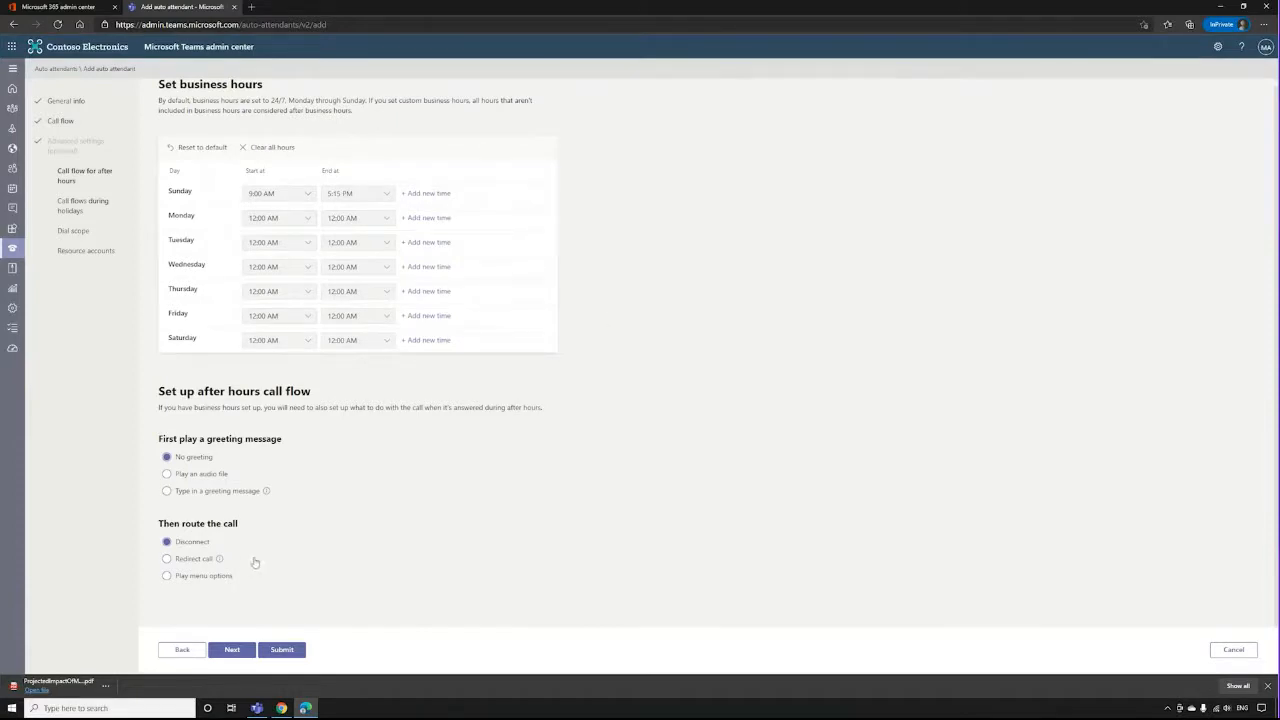
pyautogui.click(167, 490)
pyautogui.click(220, 476)
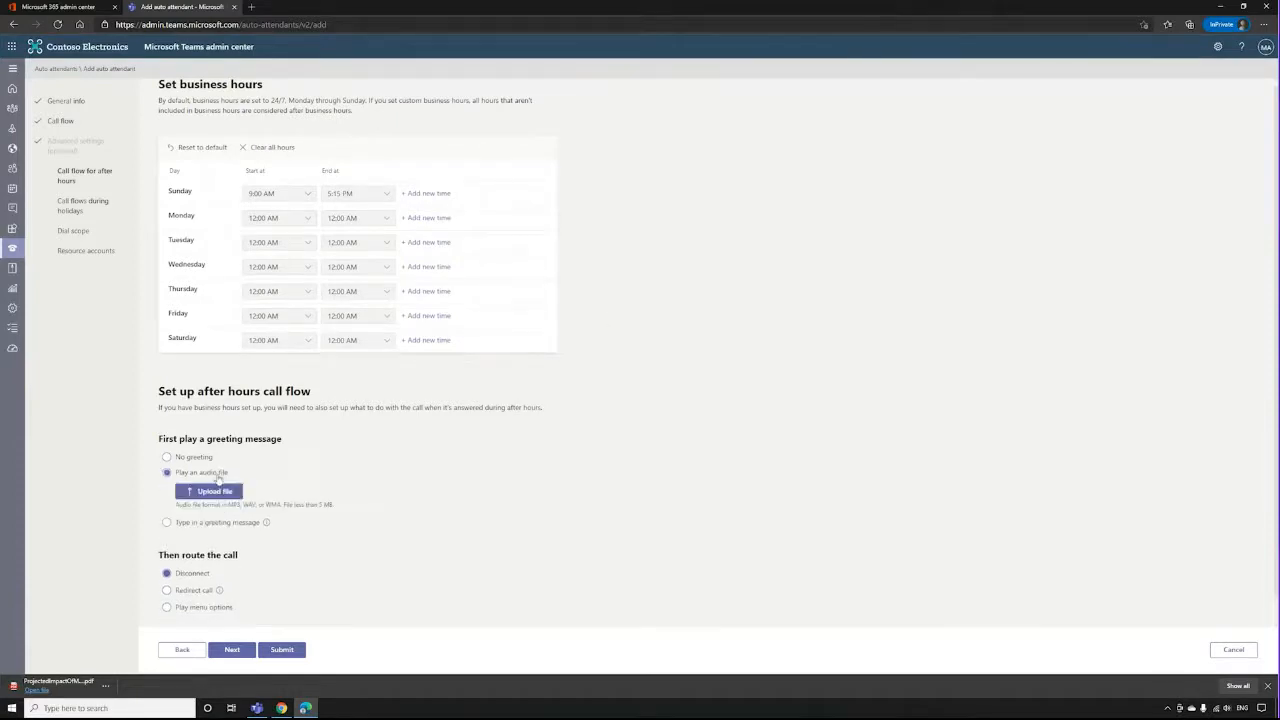
pyautogui.click(209, 524)
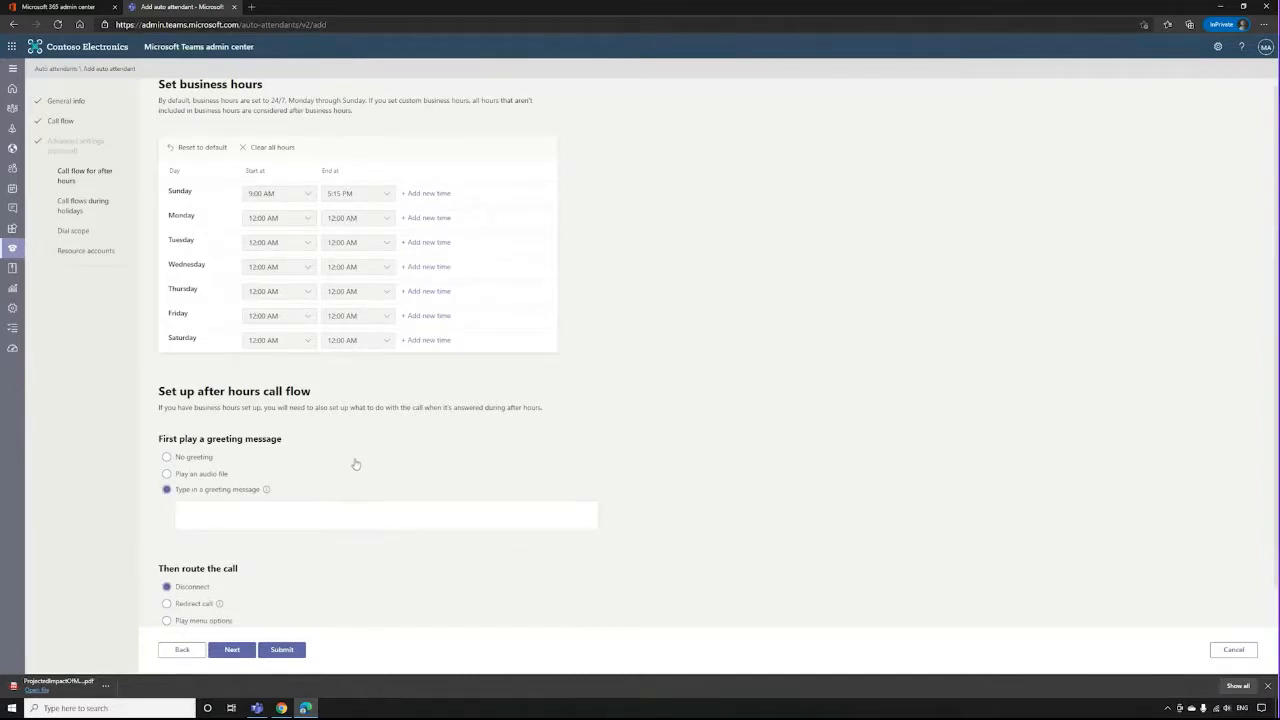
pyautogui.scroll(-1, 314, 466)
pyautogui.click(184, 560)
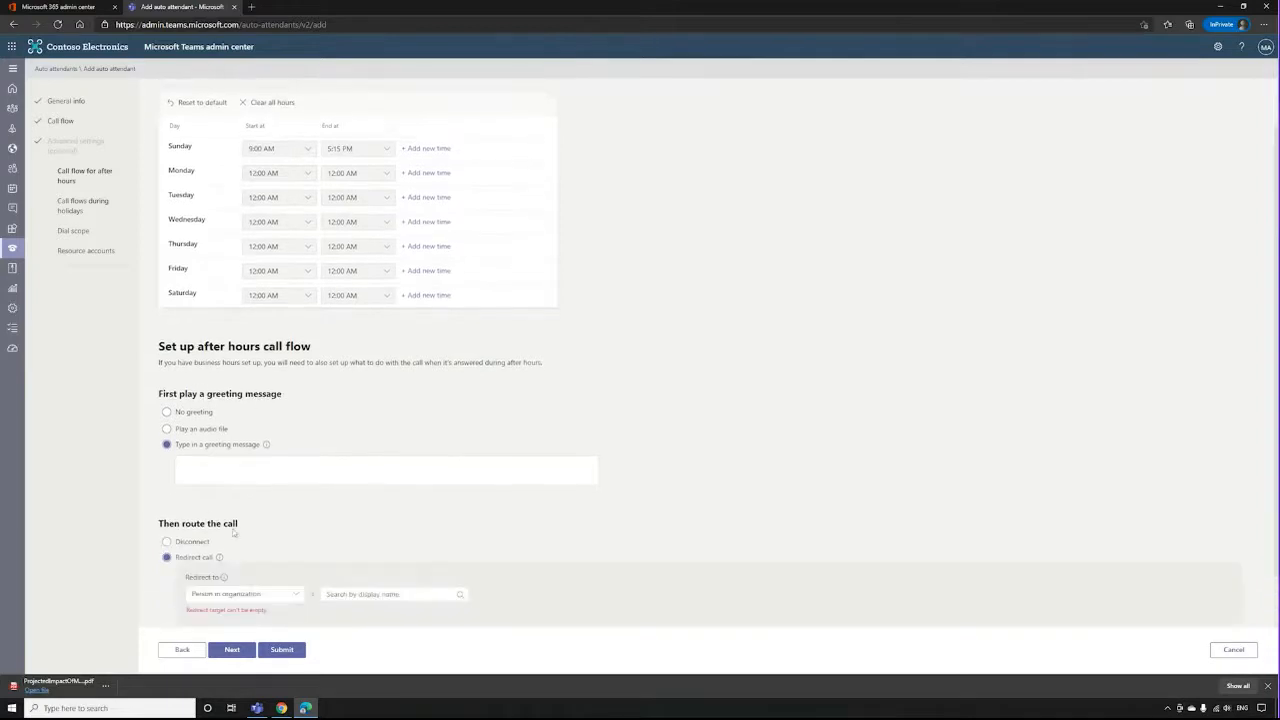
# Route after hours calls to Play menu options and try to proceed to the holiday call flow settings.
pyautogui.scroll(-1, 294, 474)
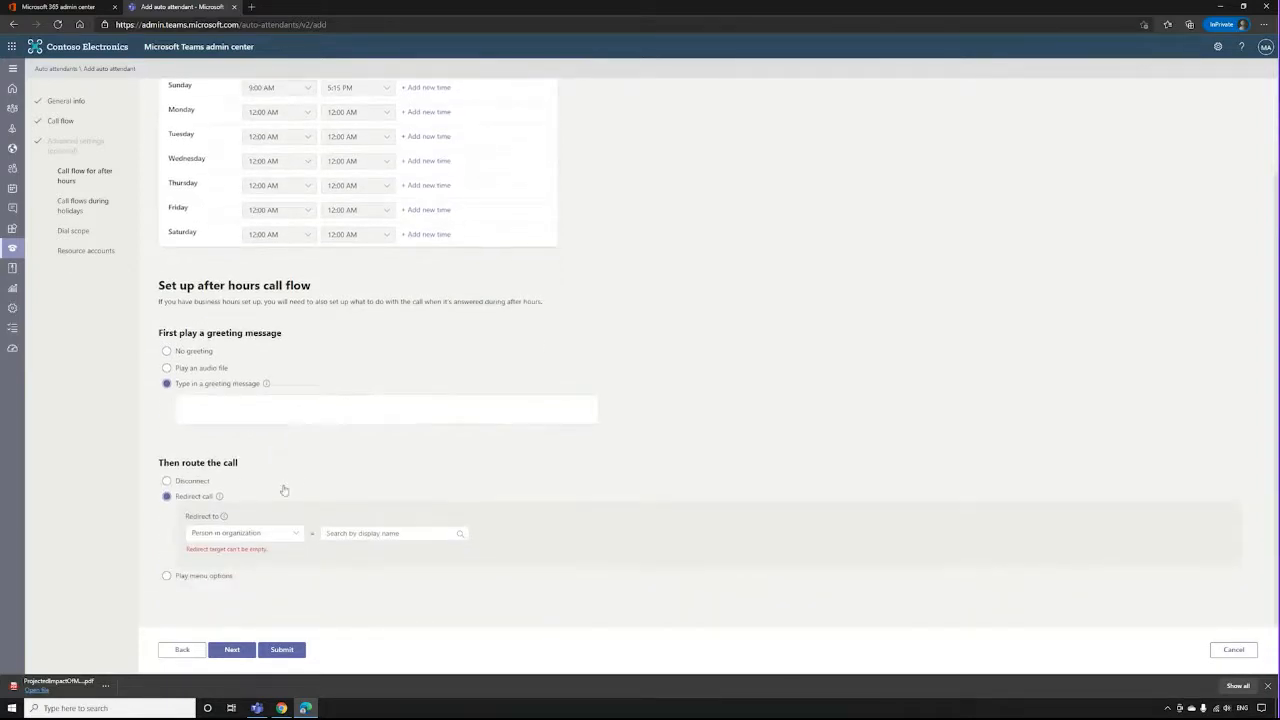
pyautogui.click(222, 575)
pyautogui.scroll(-4, 251, 521)
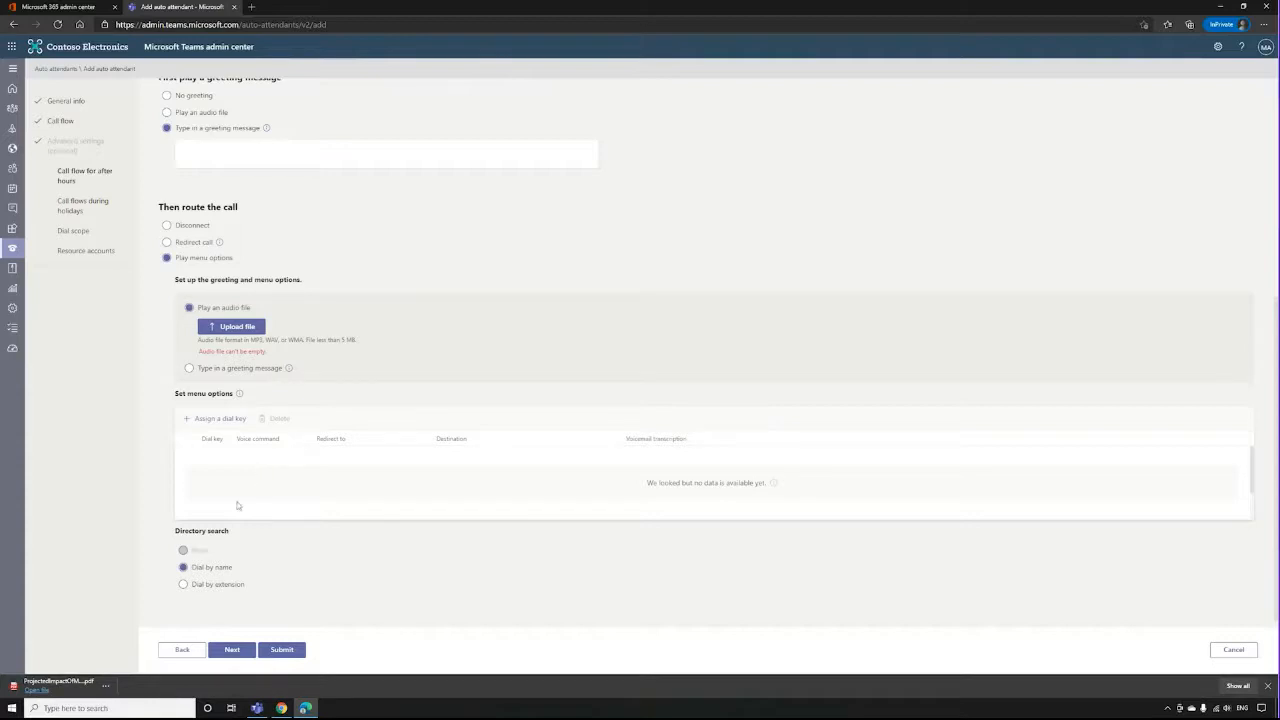
pyautogui.click(76, 209)
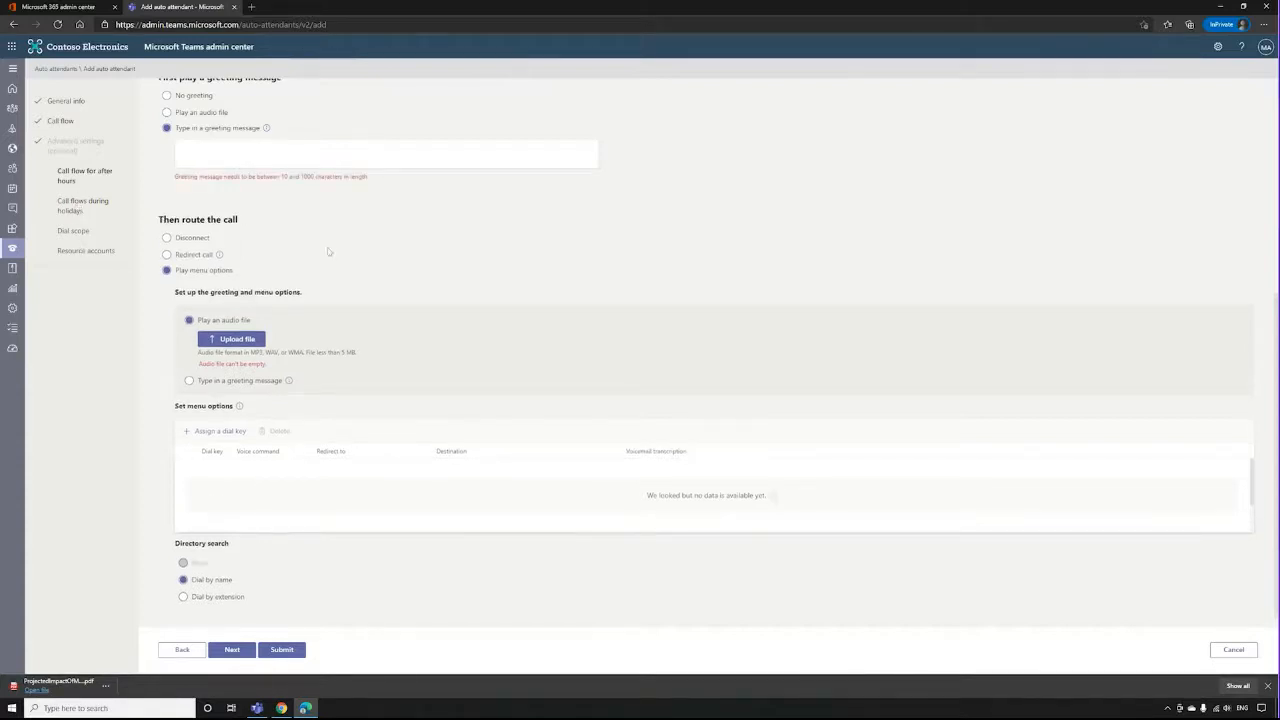
# Set the after hours call flow to No greeting and Disconnect, and proceed to the holiday call settings.
pyautogui.scroll(5, 329, 250)
pyautogui.click(201, 427)
pyautogui.click(199, 512)
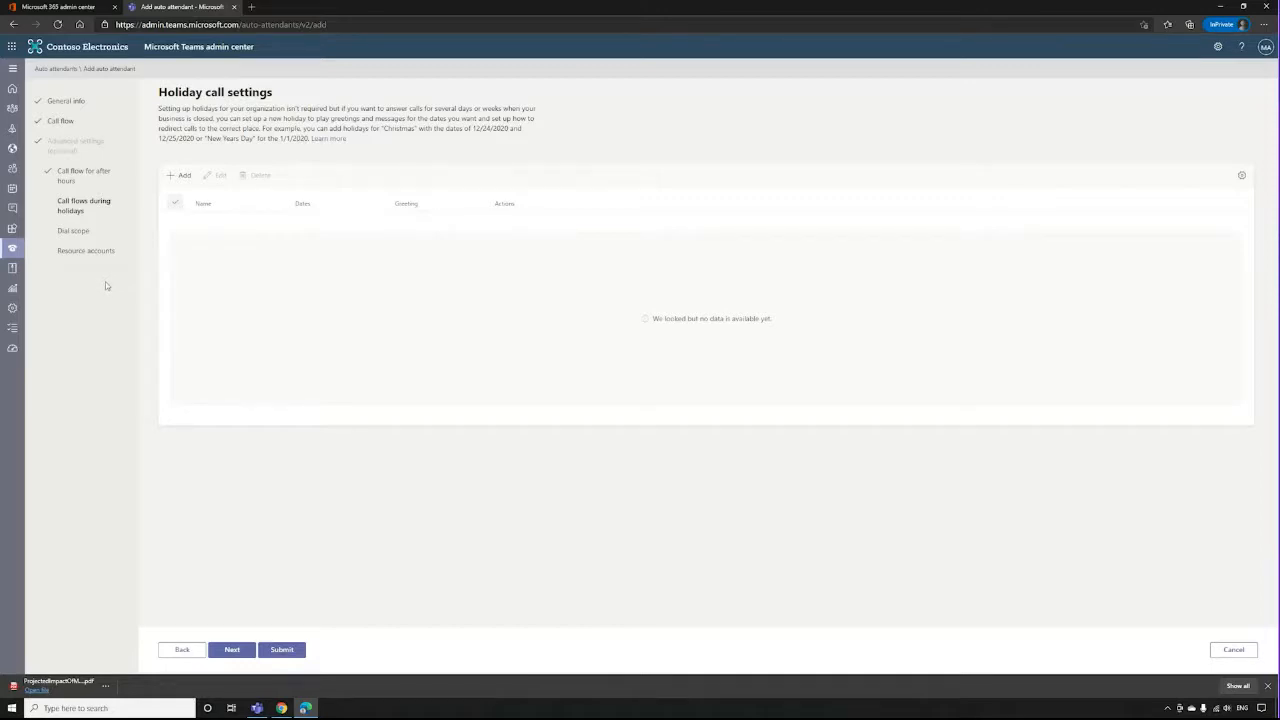
# Proceed to the dial scope settings and set the directory exclusion to Custom user group, leaving the group empty.
pyautogui.click(76, 231)
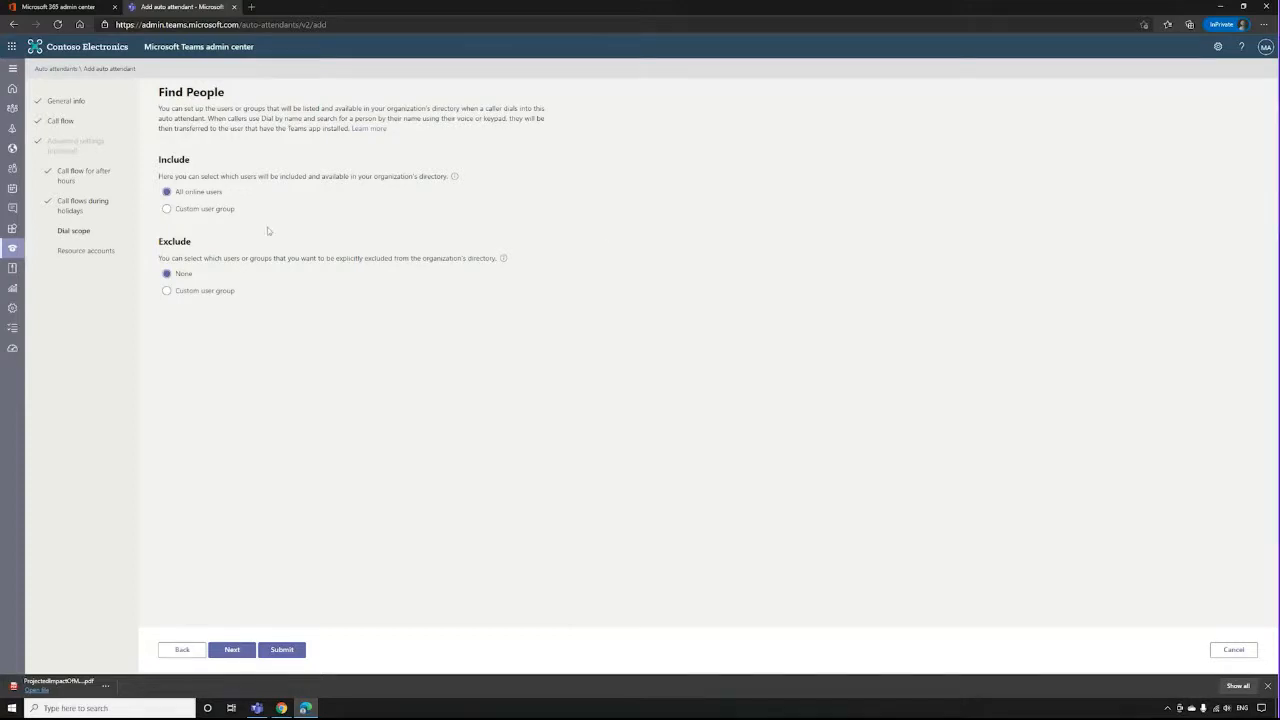
pyautogui.click(197, 292)
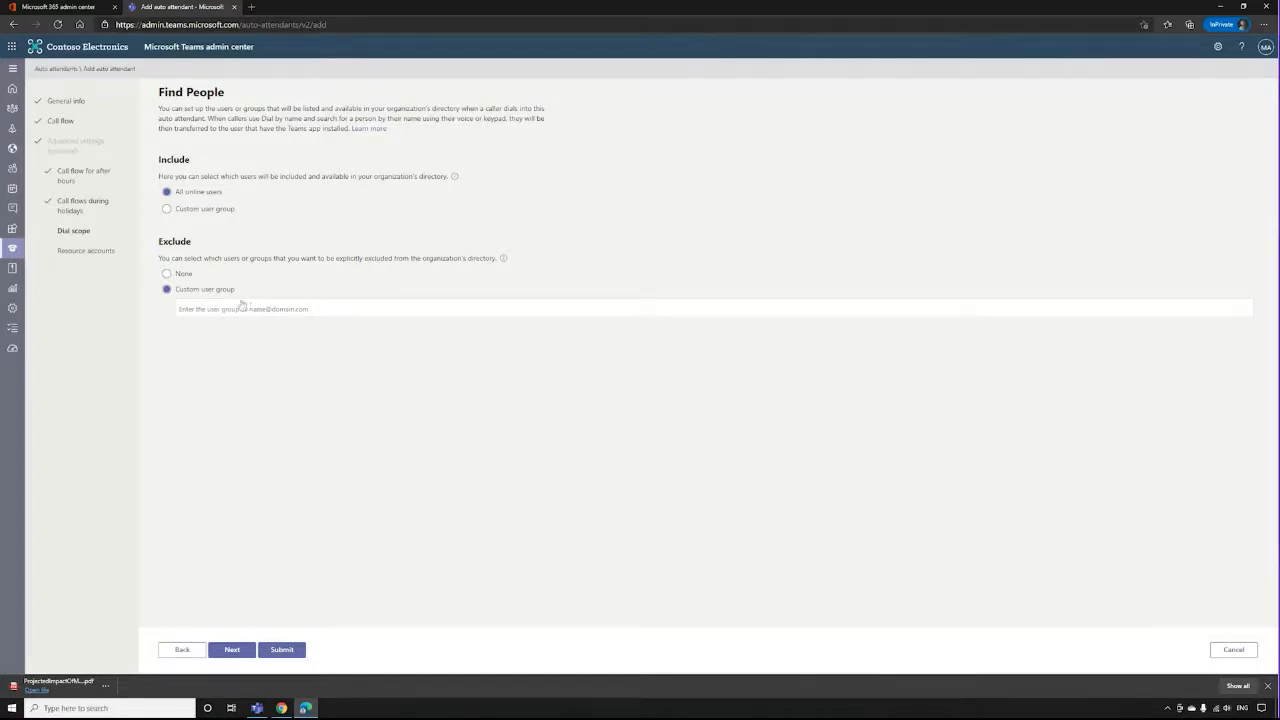
# Look at the resource accounts settings, then cancel the new auto attendant and discard its changes.
pyautogui.click(84, 252)
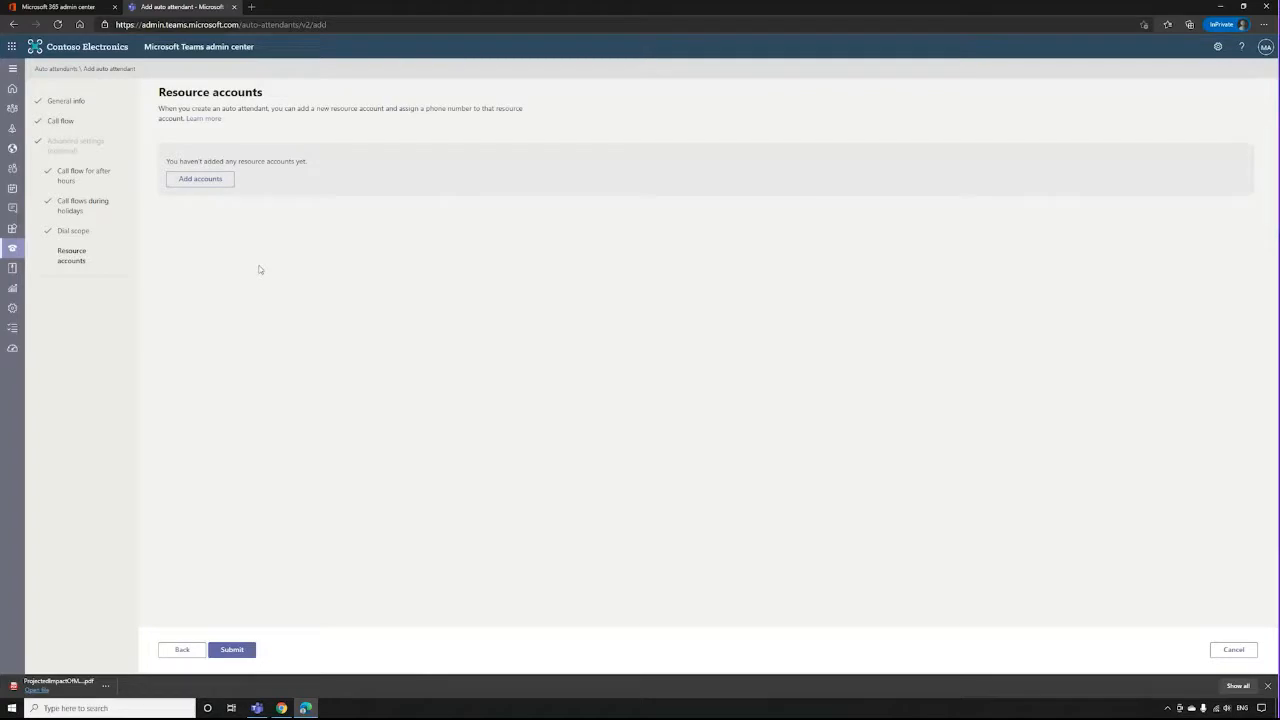
pyautogui.click(1227, 653)
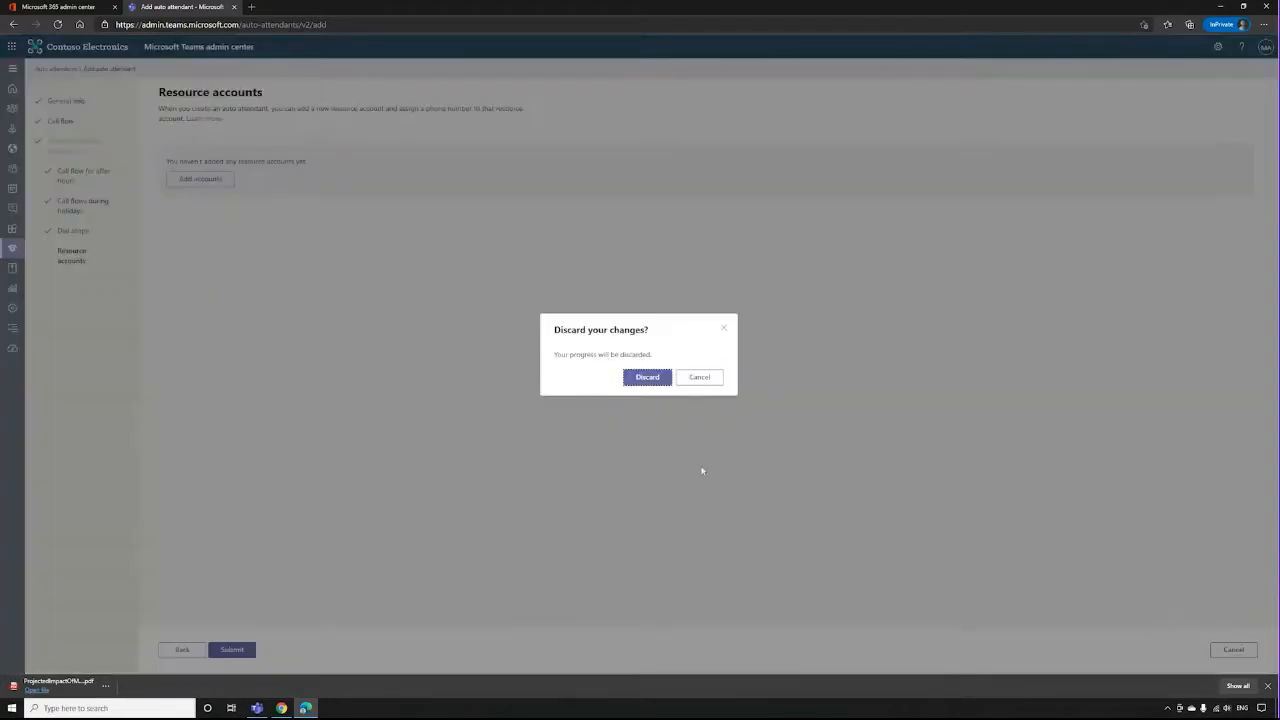
pyautogui.click(647, 377)
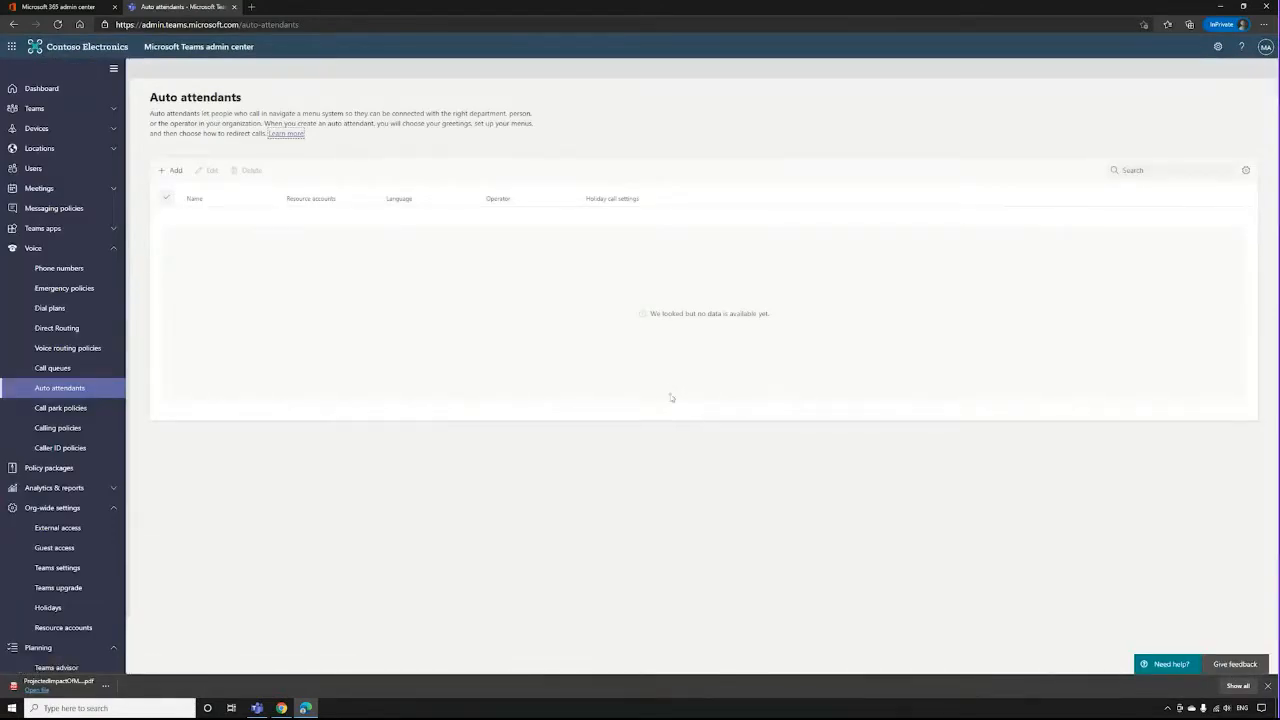
# Look at the group policy assignment options for call park policies, closing the group assignment form without applying anything.
pyautogui.click(62, 408)
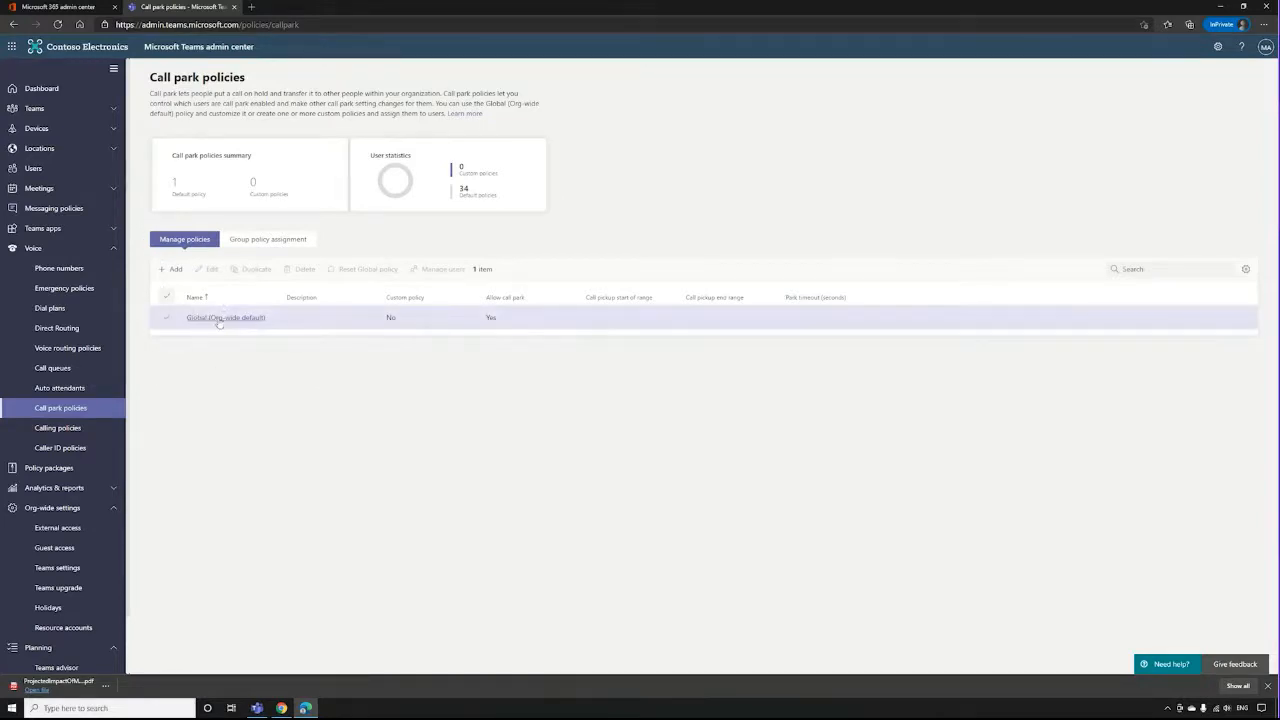
pyautogui.click(268, 239)
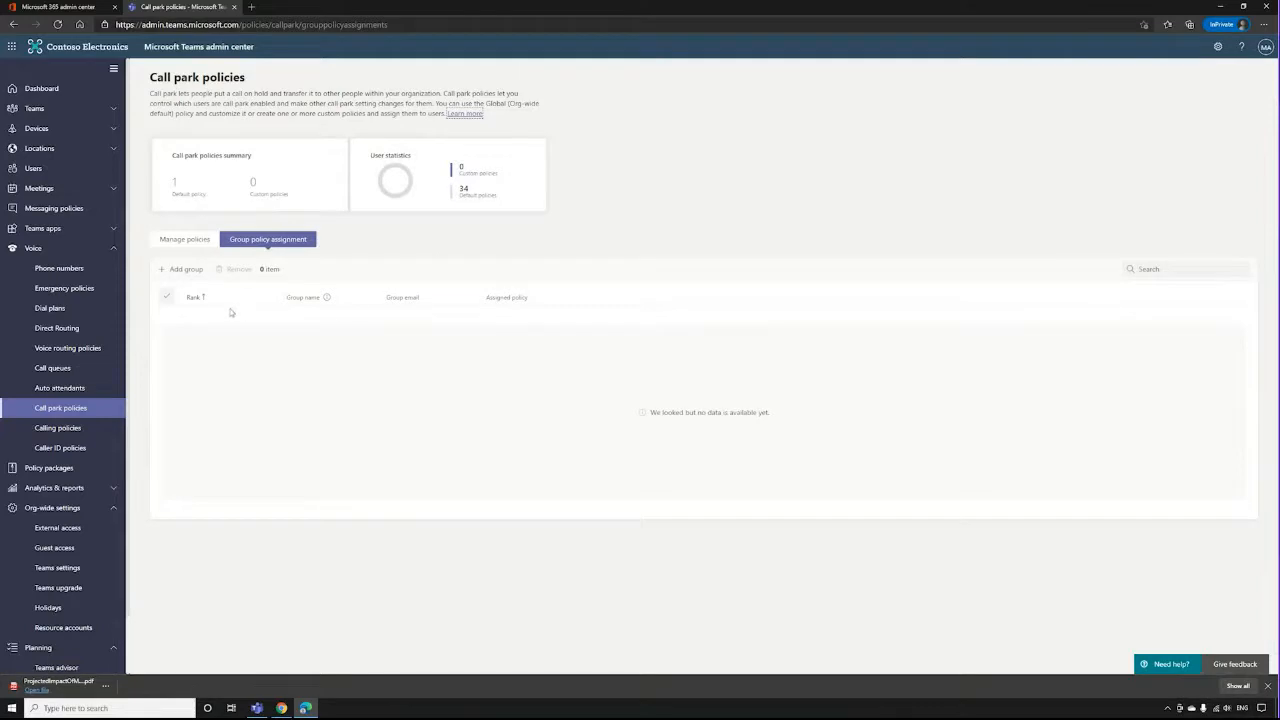
pyautogui.click(185, 269)
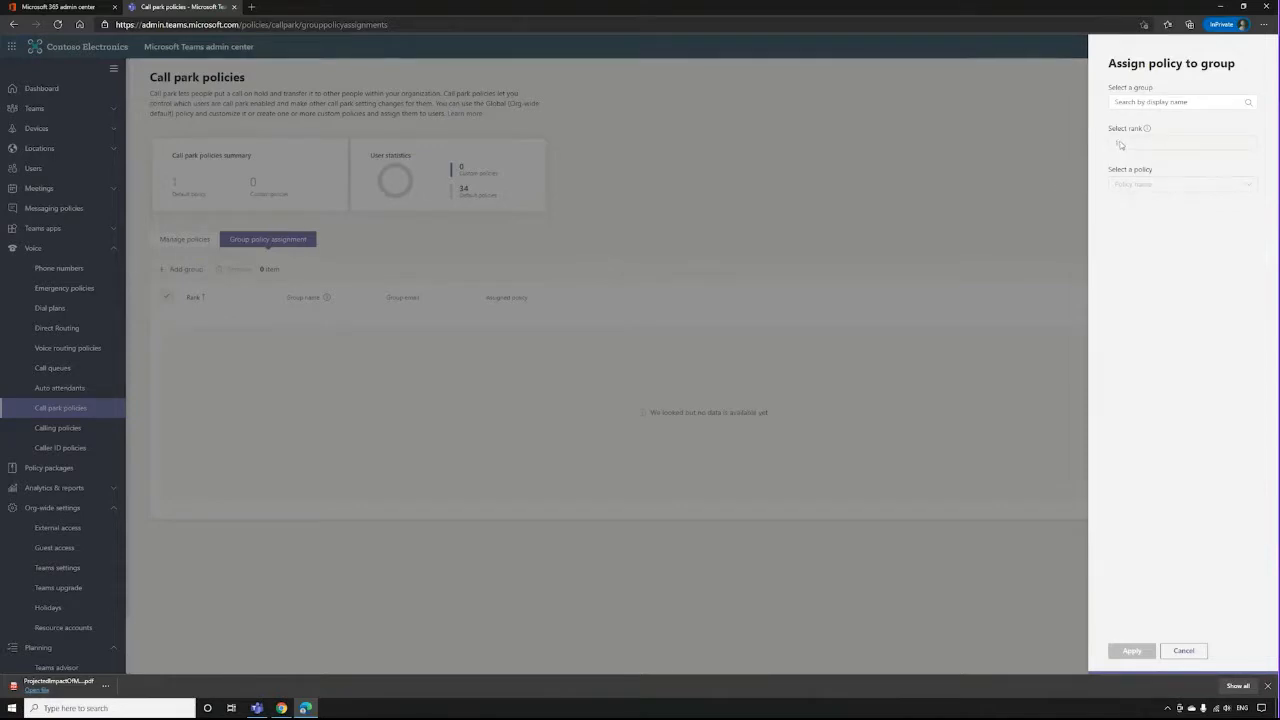
pyautogui.moveTo(1151, 131)
pyautogui.click(1183, 650)
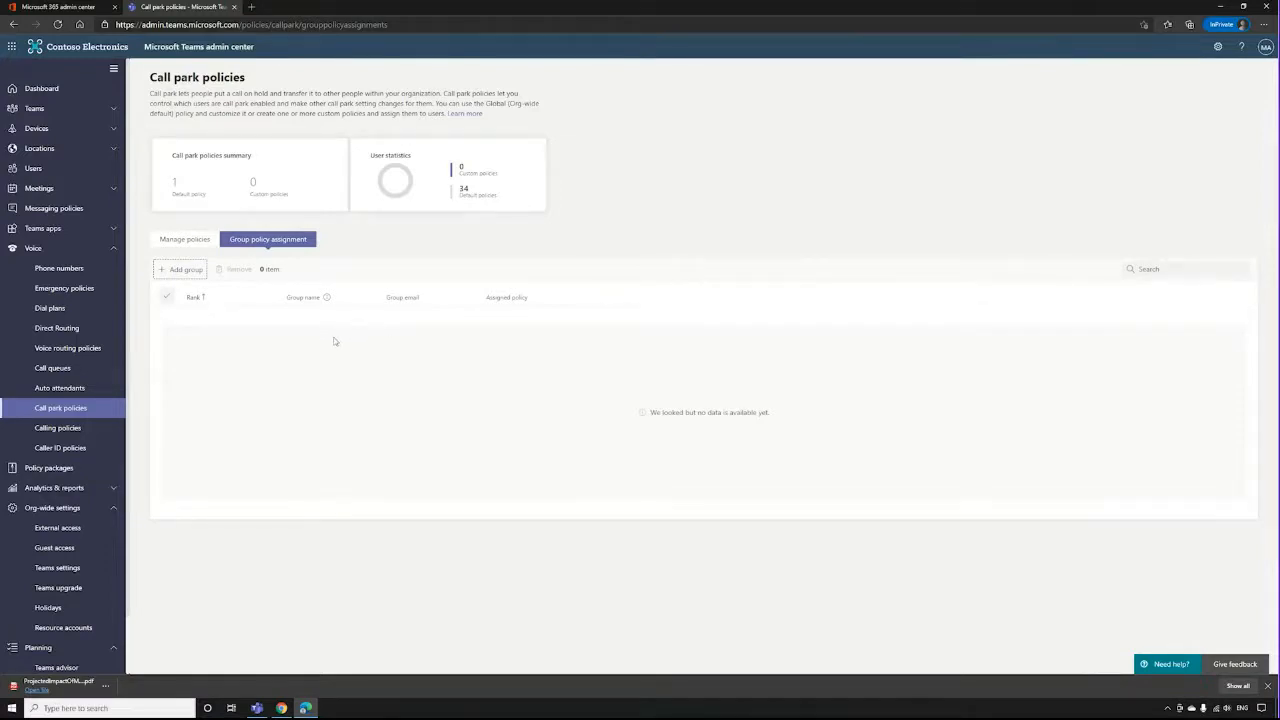
# Review the Global (Org-wide default) call park policy's settings, clearing stray description text and leaving without saving.
pyautogui.click(184, 240)
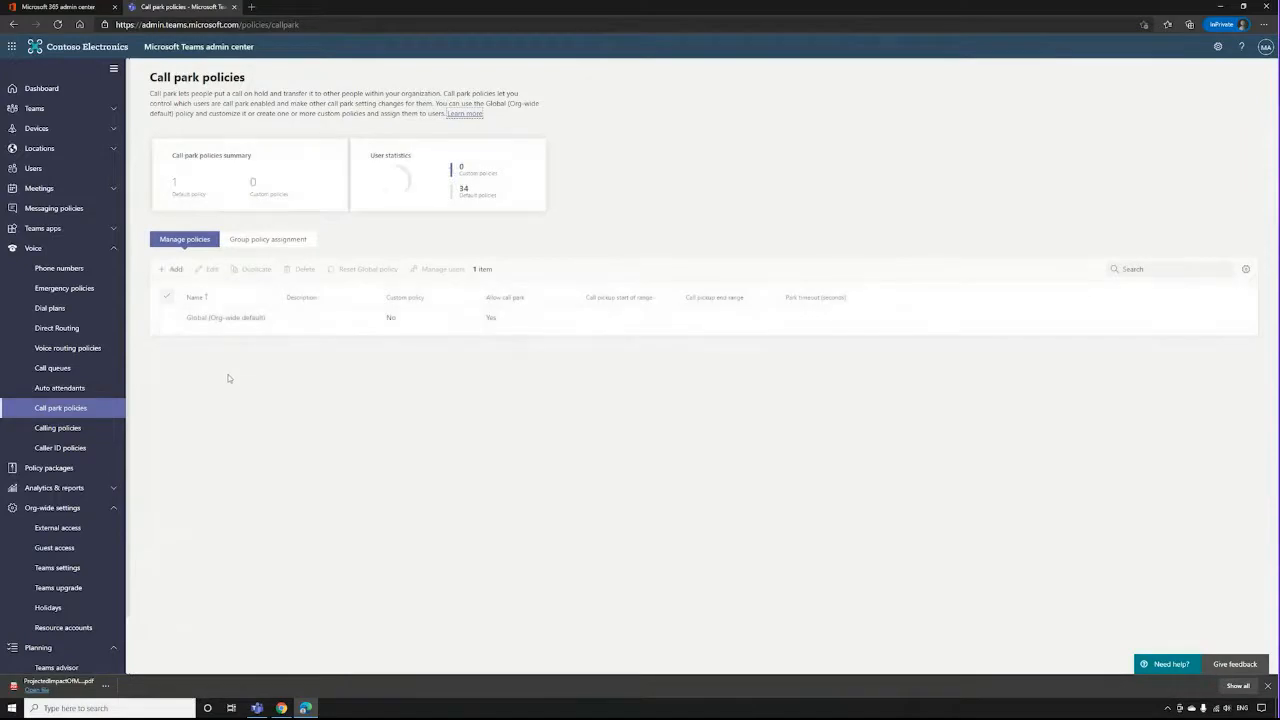
pyautogui.click(231, 320)
pyautogui.write("'''''''''''''''''''''''''''''''''''''''''''''''")
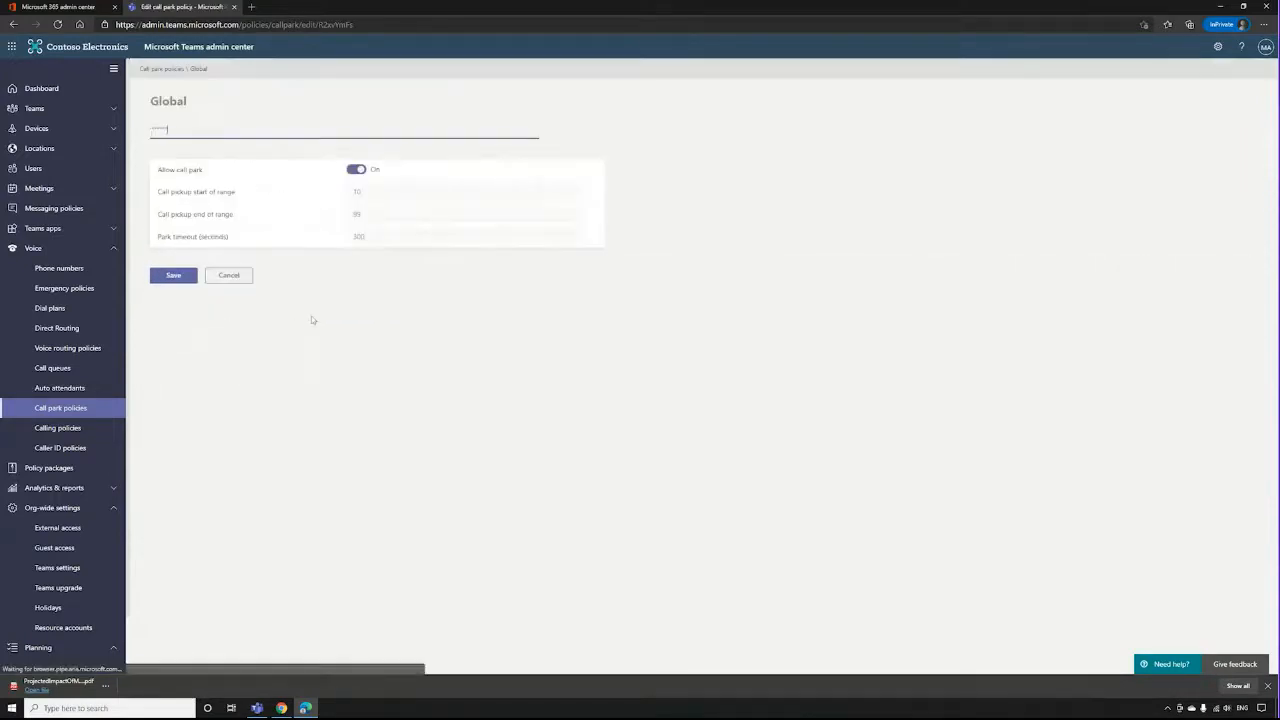
pyautogui.moveTo(240, 133); pyautogui.dragTo(90, 132)
pyautogui.press('BackSpace')
pyautogui.click(697, 248)
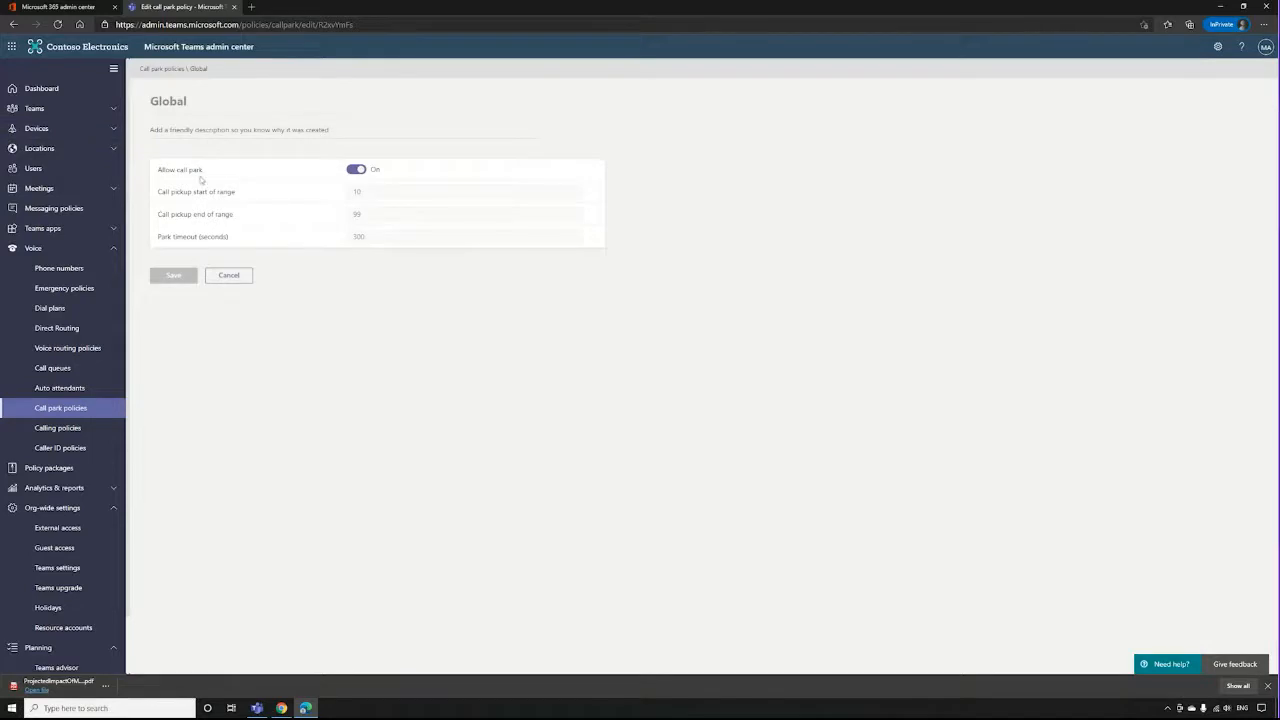
pyautogui.click(229, 276)
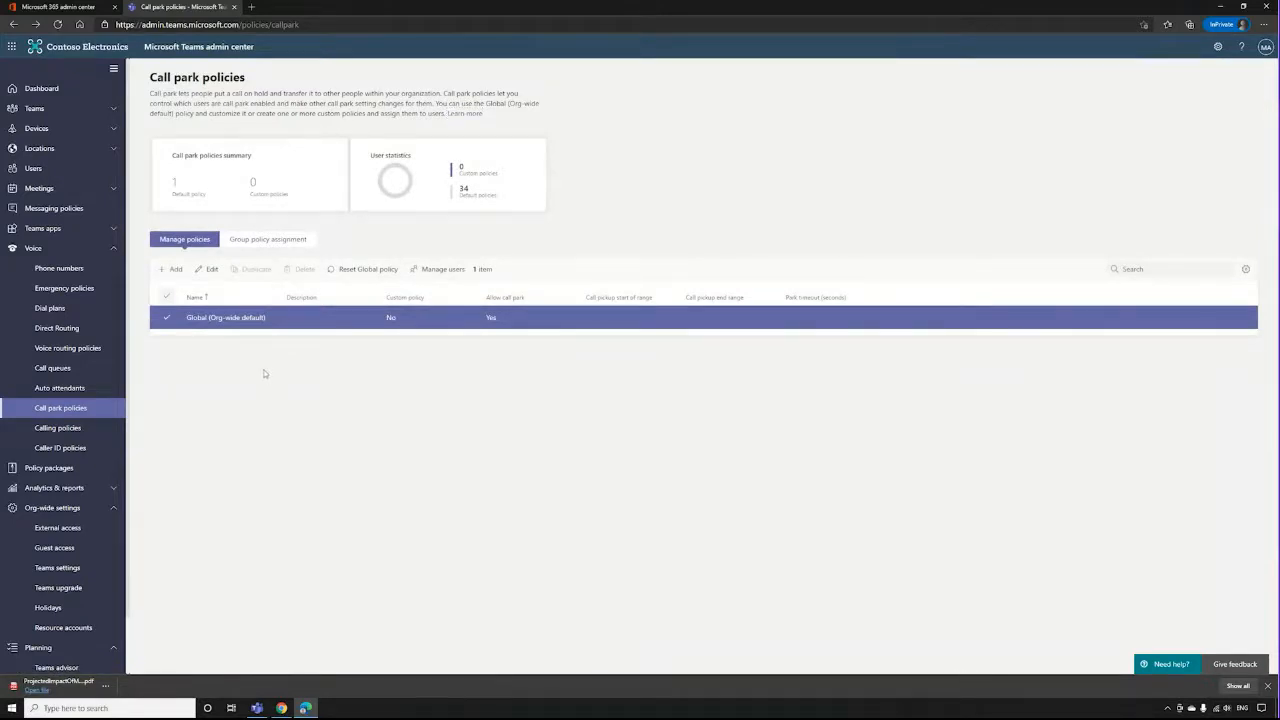
# Look at the calling policies and their group policy assignments, then return to the policy list.
pyautogui.click(88, 427)
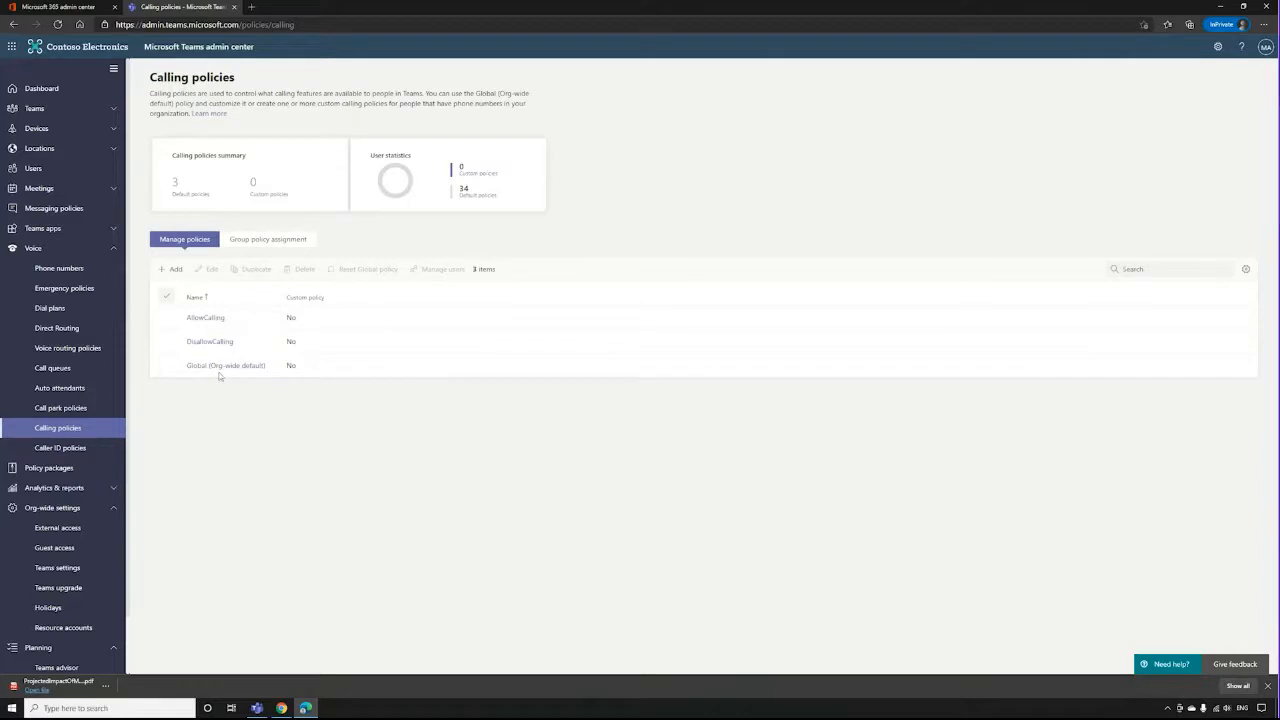
pyautogui.click(266, 240)
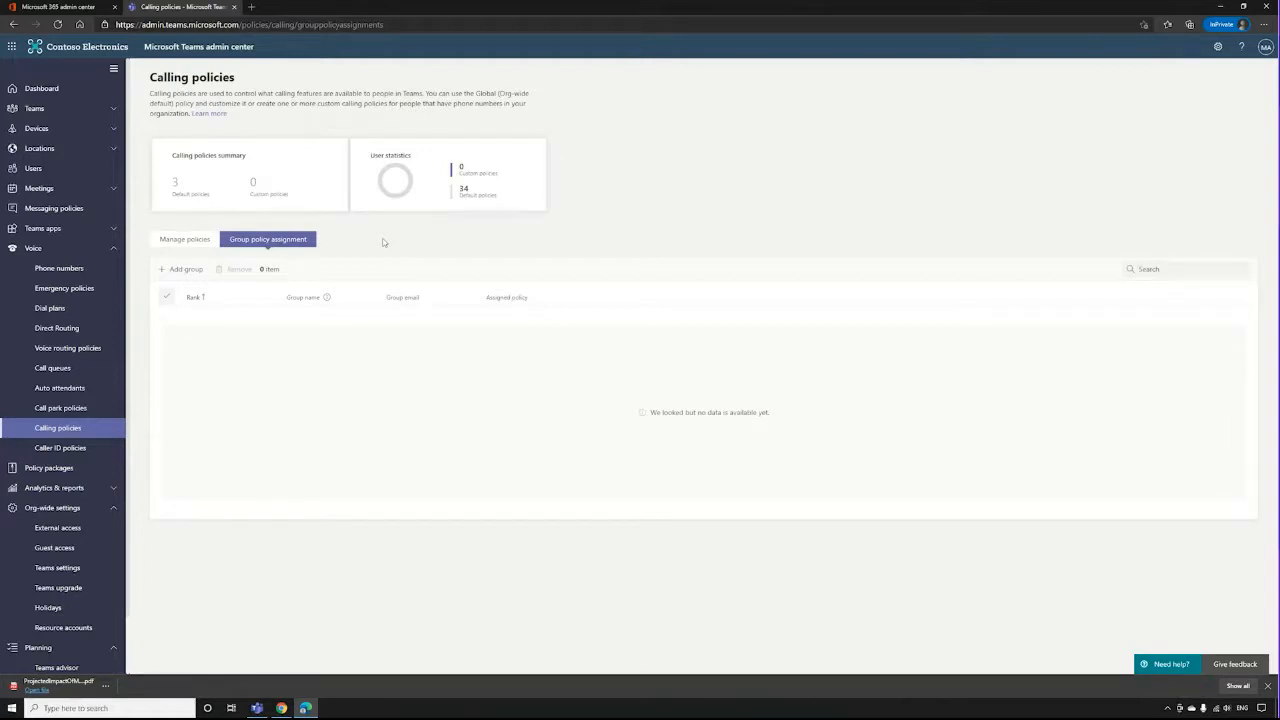
pyautogui.click(188, 252)
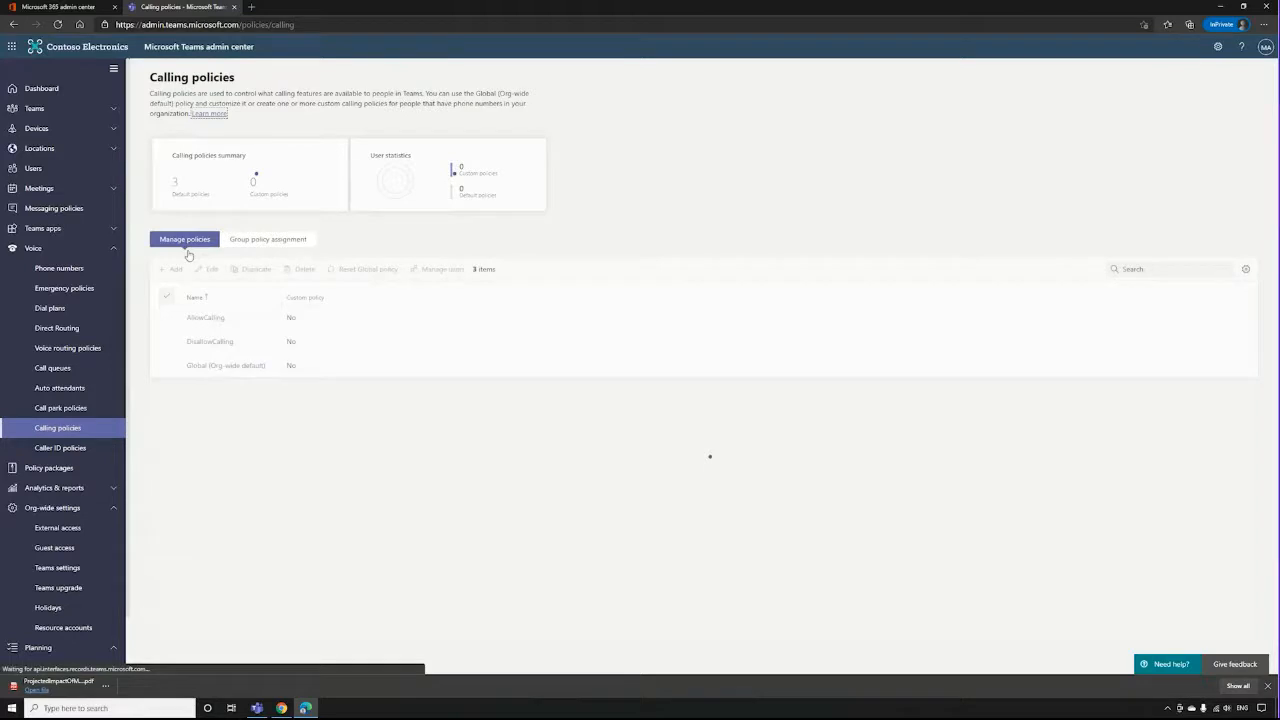
# Open the Global (Org-wide default) calling policy and examine the voicemail options for routing inbound calls, leaving the selection as is.
pyautogui.click(226, 365)
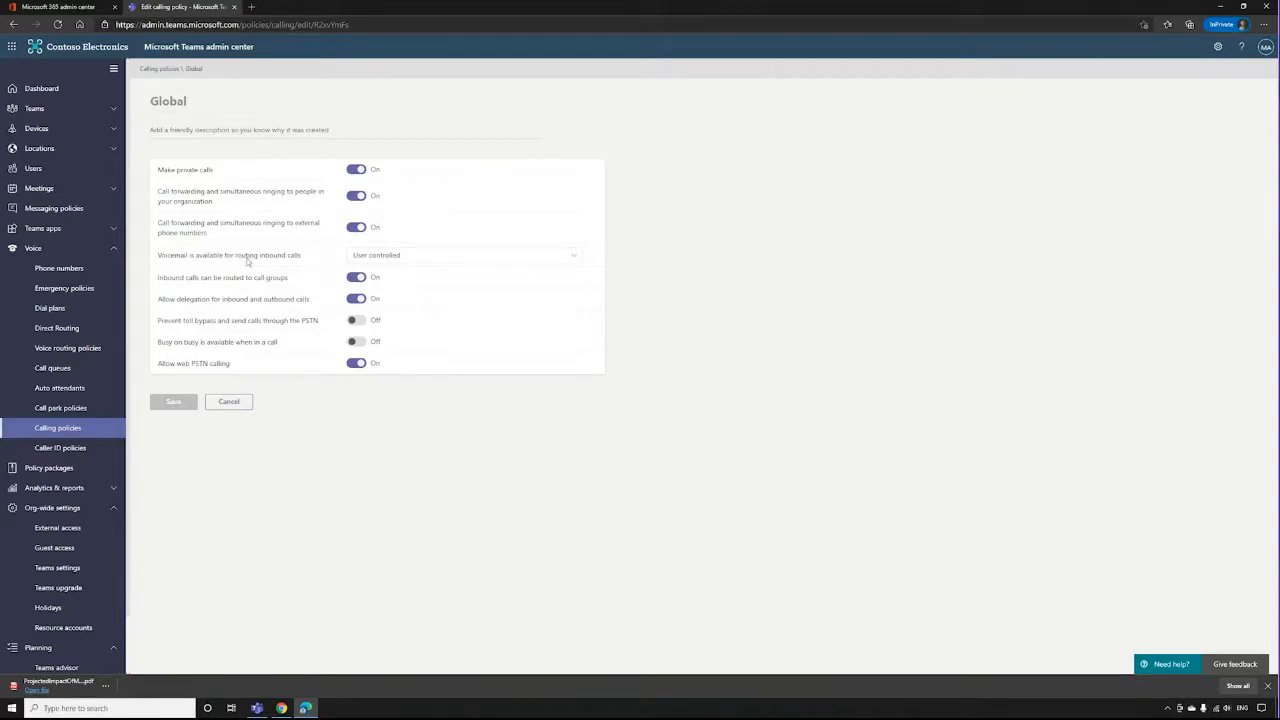
pyautogui.click(370, 258)
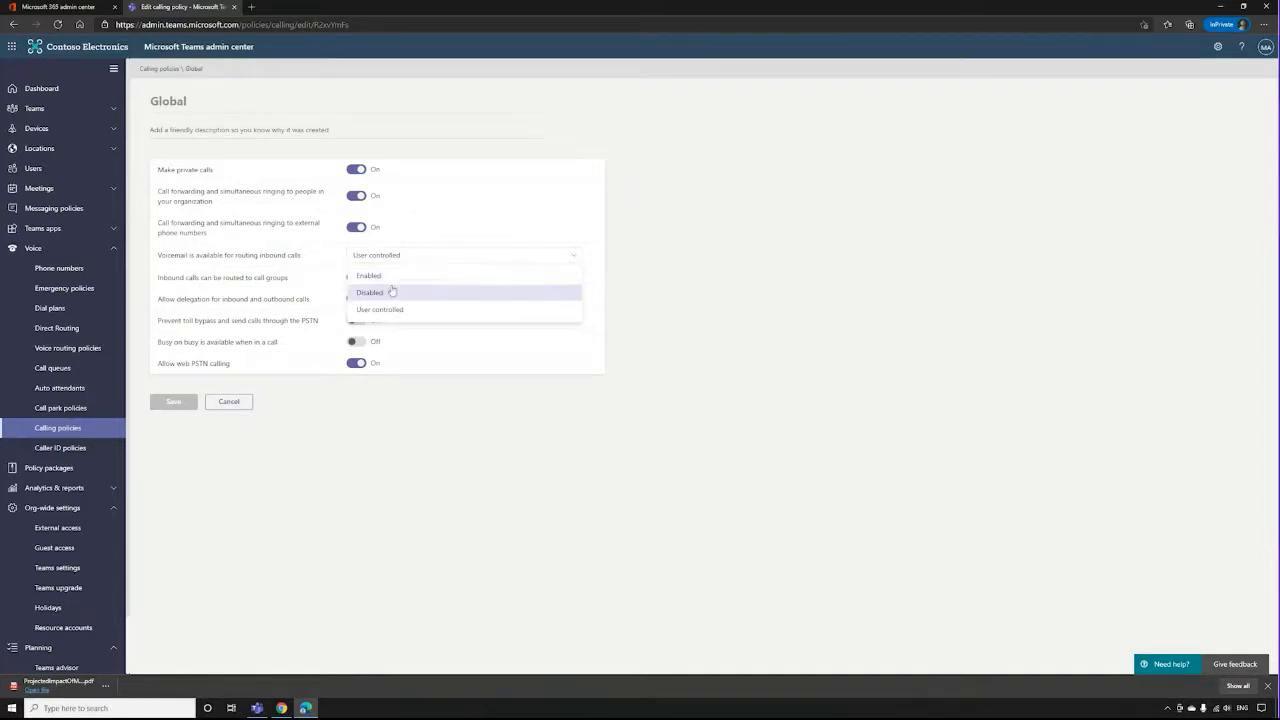
pyautogui.click(288, 254)
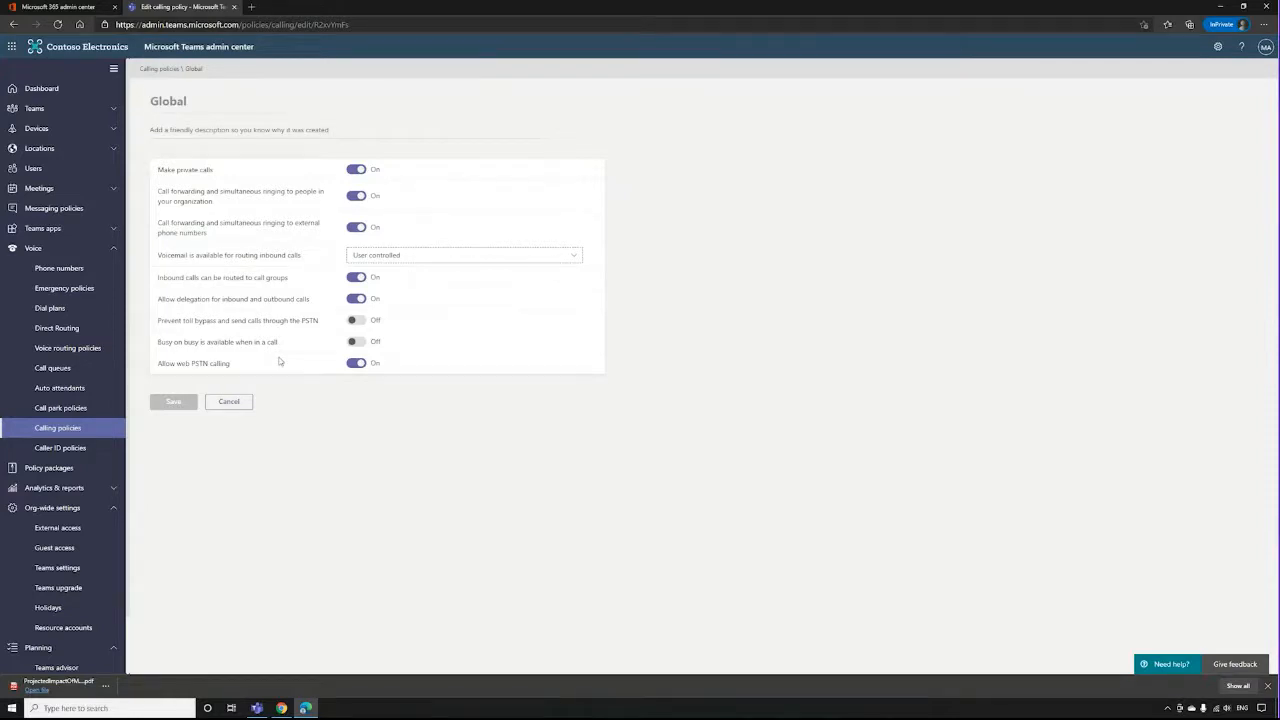
# Leave the calling policy without saving and open the Global (Org-wide default) caller ID policy.
pyautogui.click(228, 404)
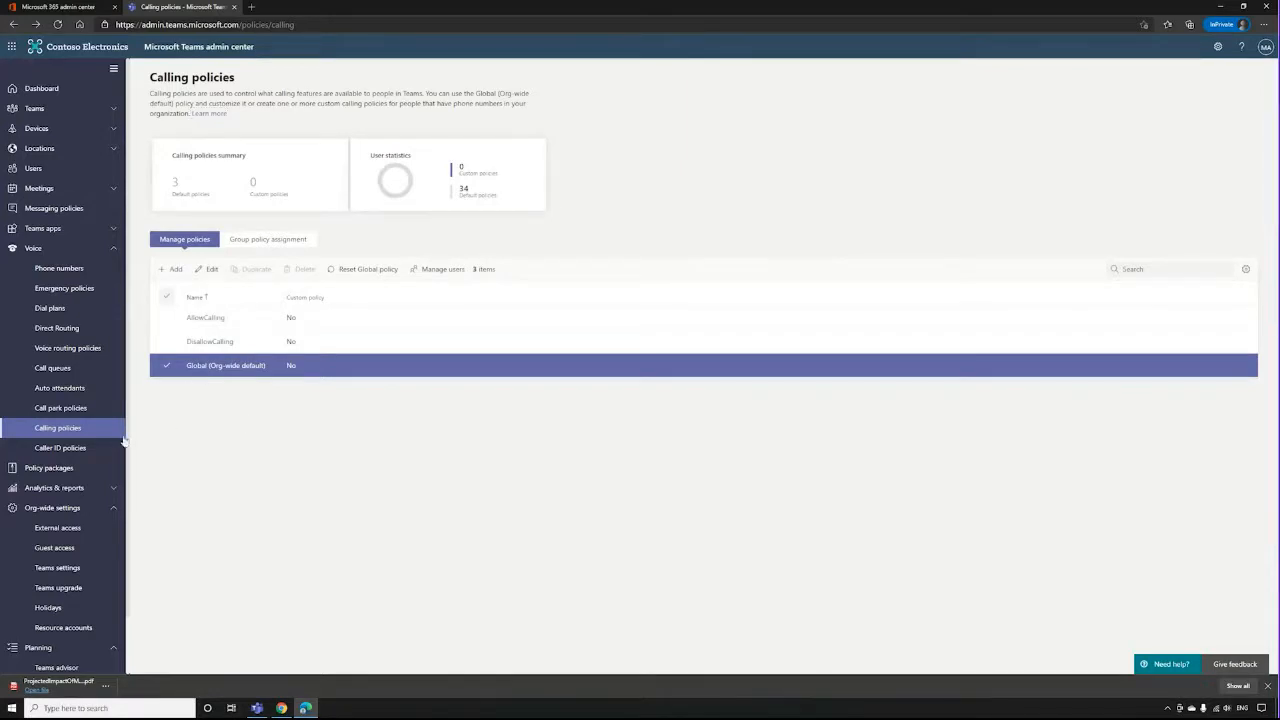
pyautogui.click(47, 453)
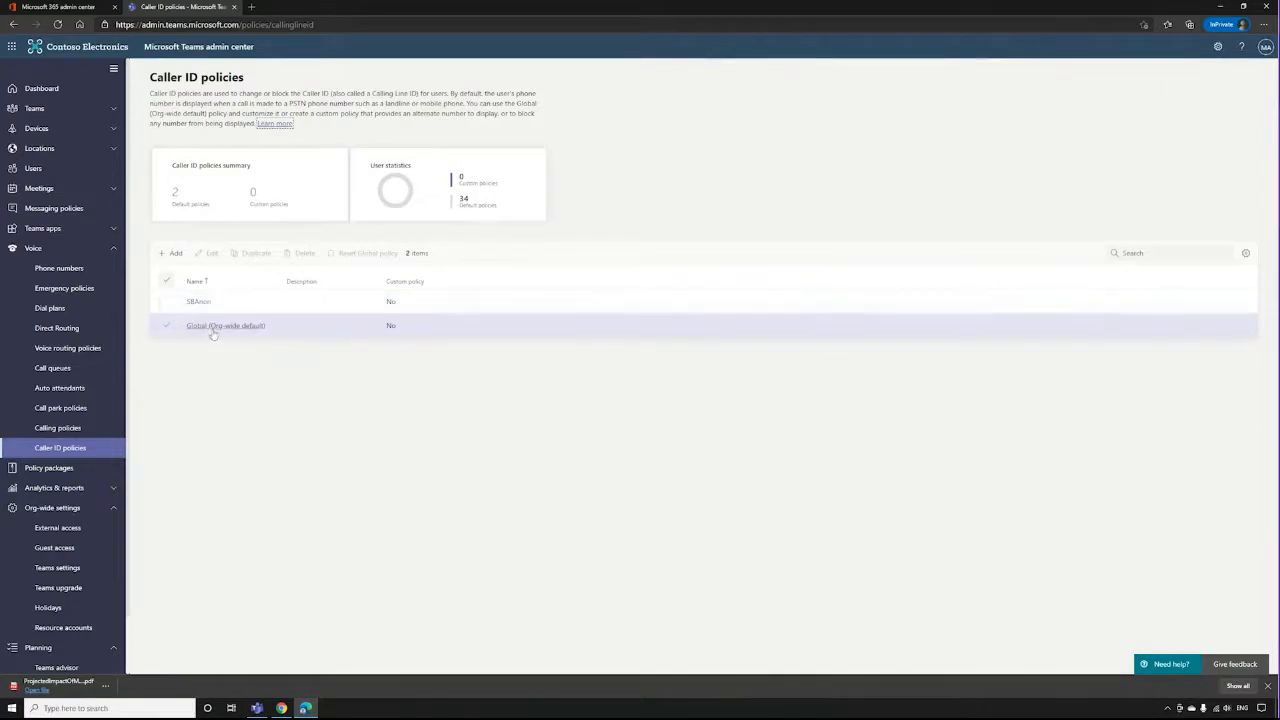
pyautogui.click(212, 326)
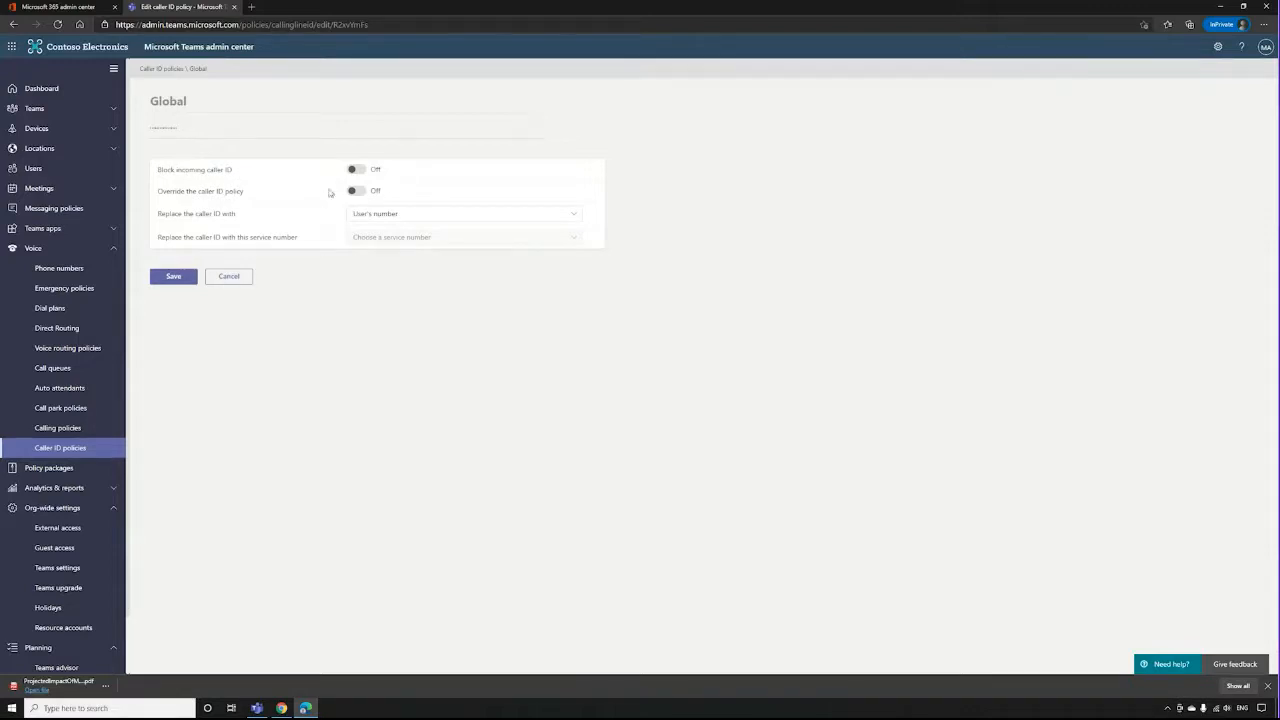
# Try overriding the caller ID policy and look through the caller ID replacement options, leaving the Global policy without saving.
pyautogui.click(362, 193)
pyautogui.click(457, 214)
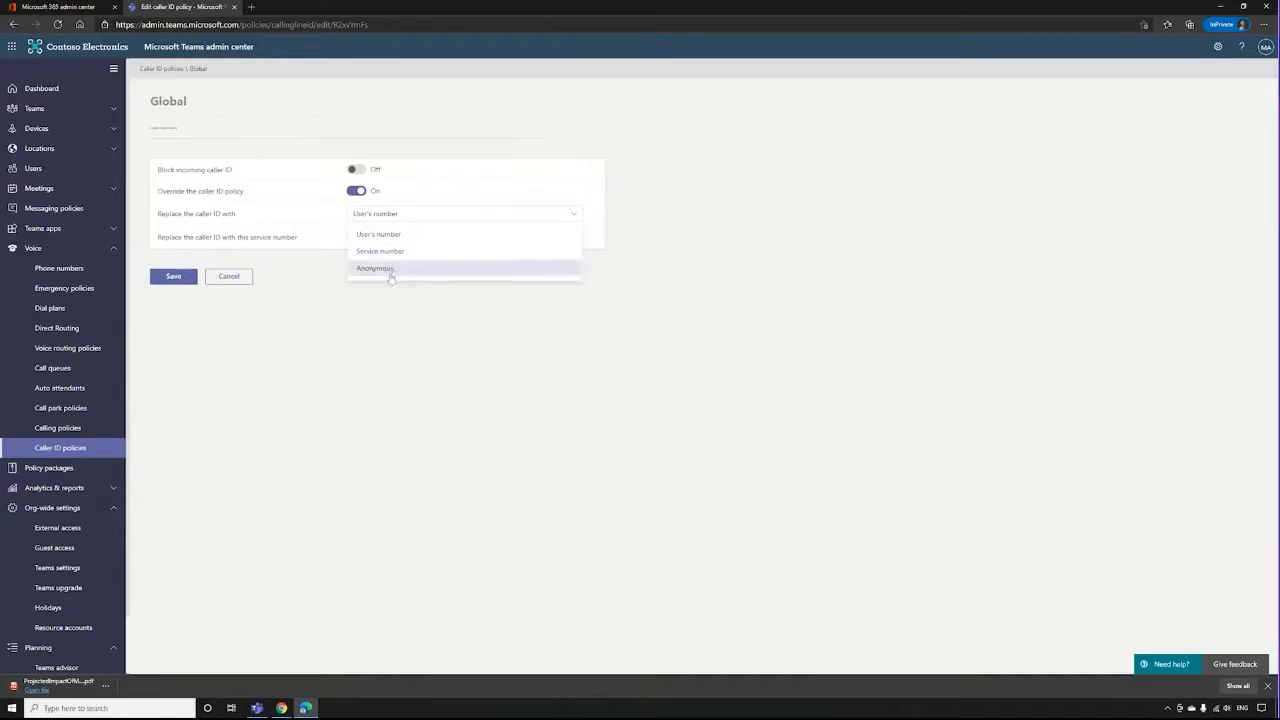
pyautogui.click(393, 219)
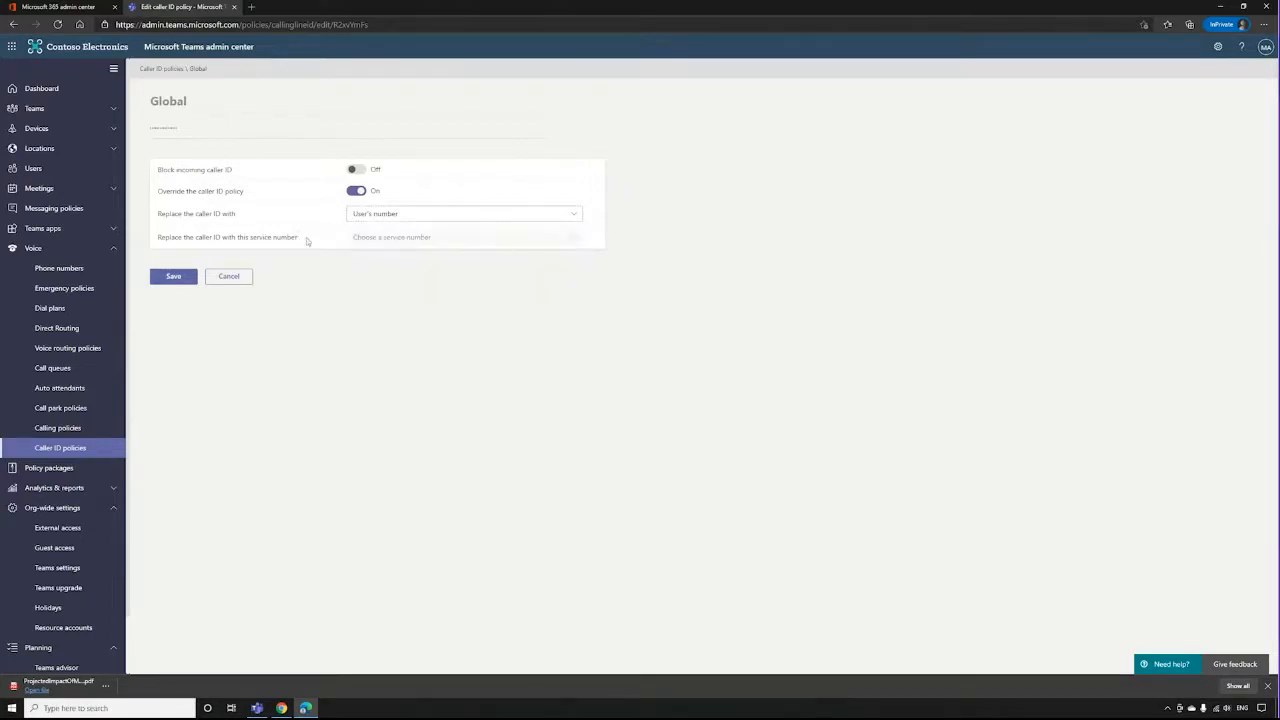
pyautogui.click(393, 220)
pyautogui.click(394, 221)
pyautogui.click(227, 279)
pyautogui.click(649, 378)
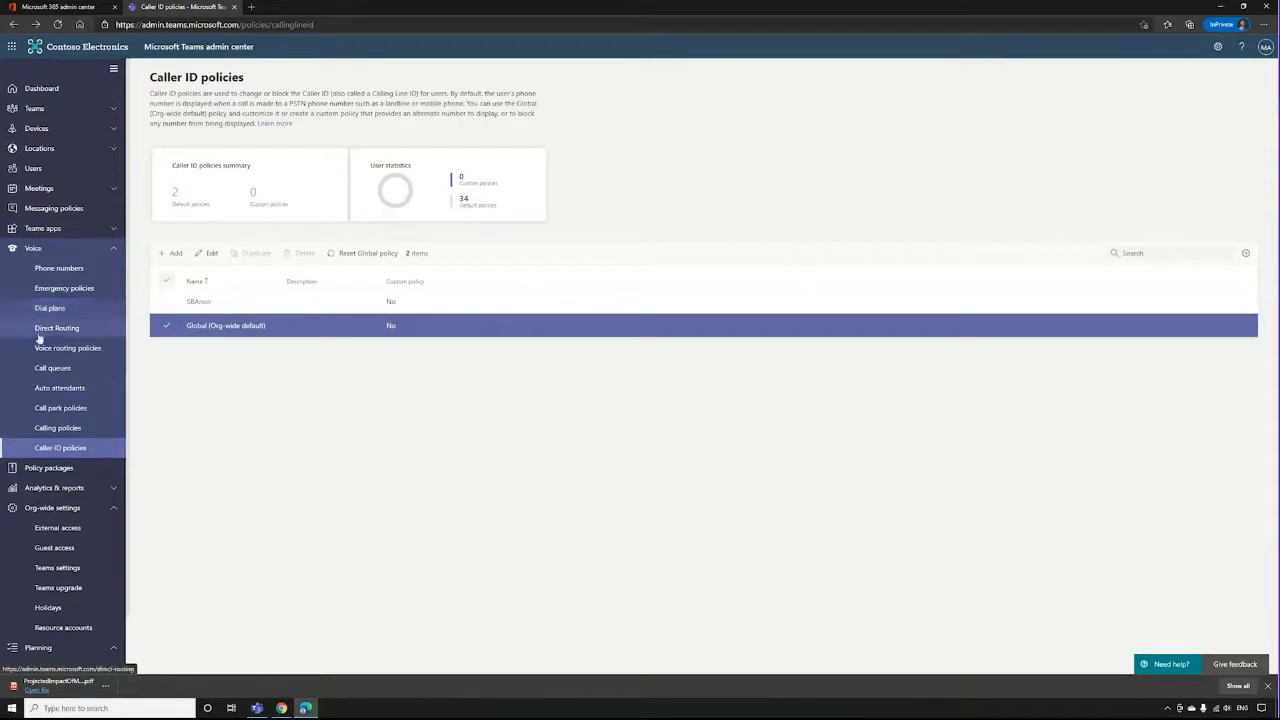
# Examine the notification mode options in the Global (Org-wide default) emergency calling policy, closing it without applying anything.
pyautogui.click(76, 290)
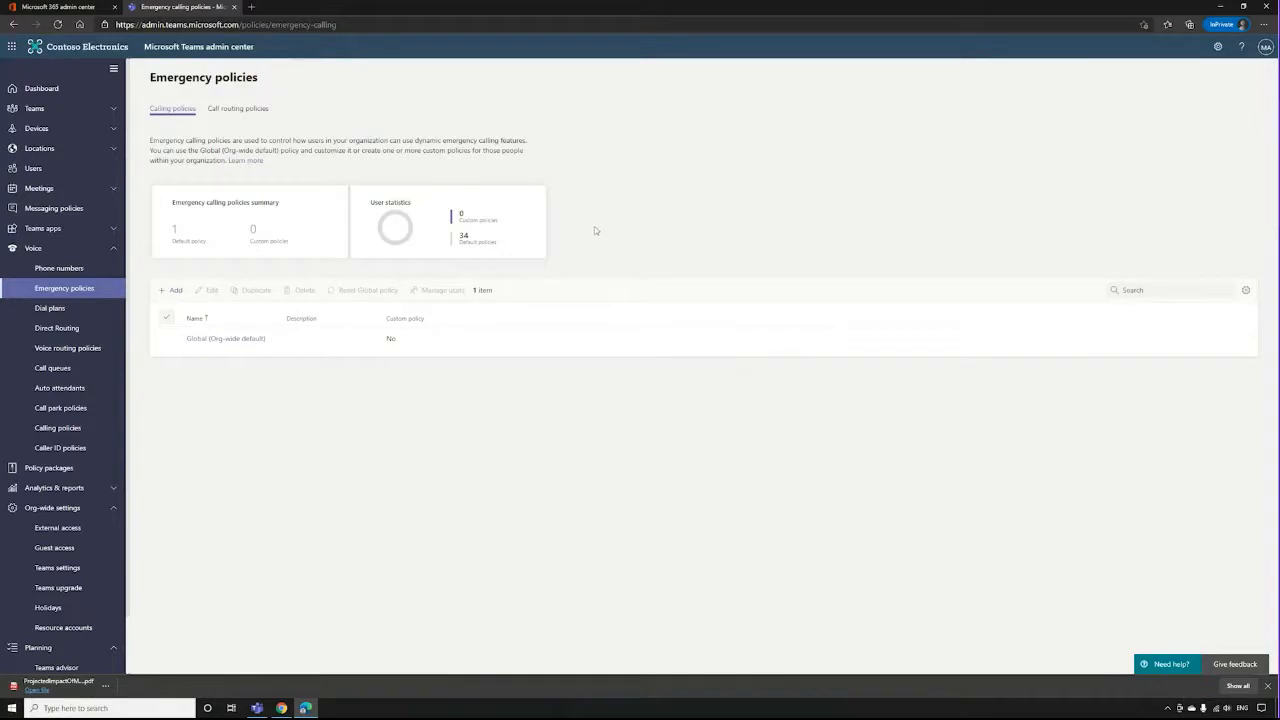
pyautogui.click(213, 341)
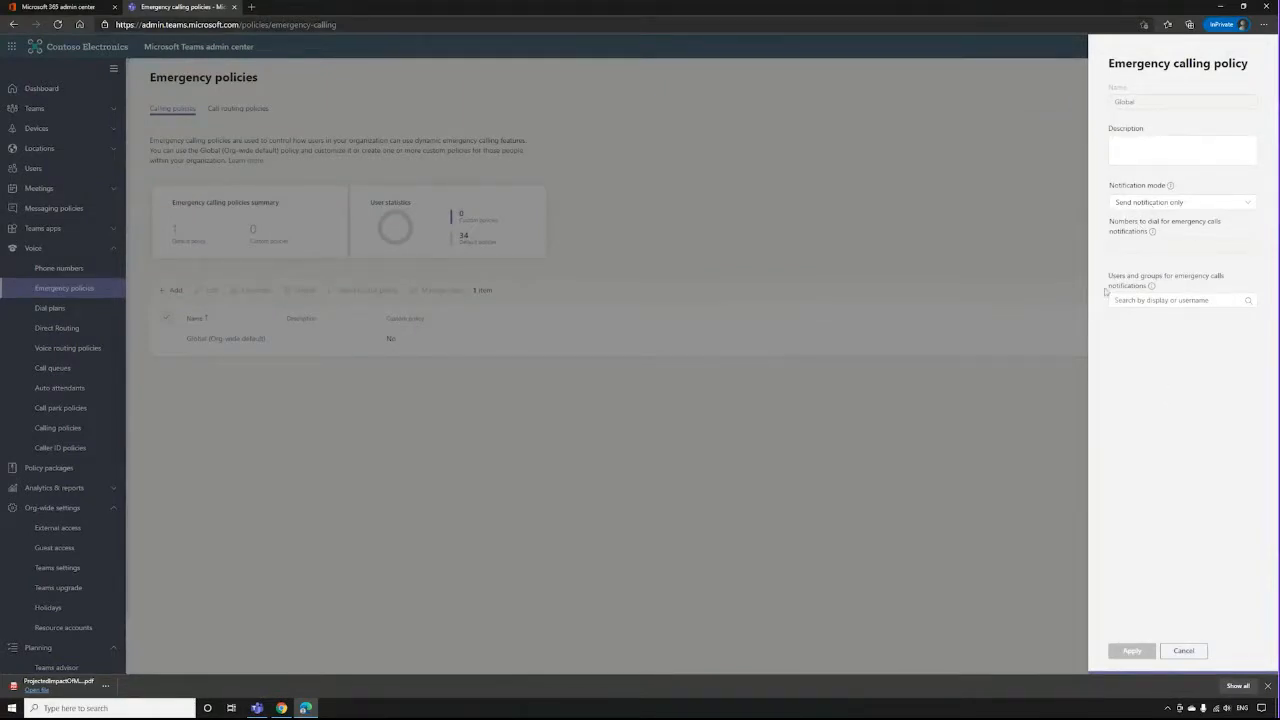
pyautogui.click(1128, 205)
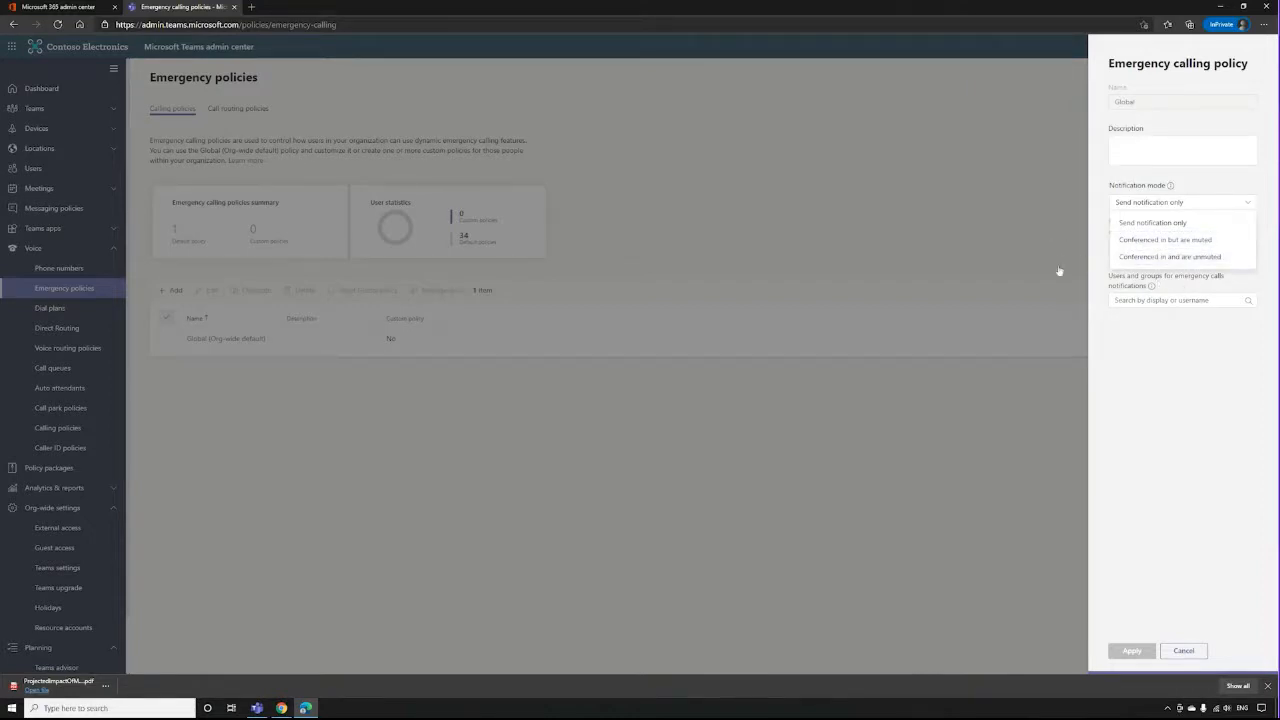
pyautogui.click(1152, 222)
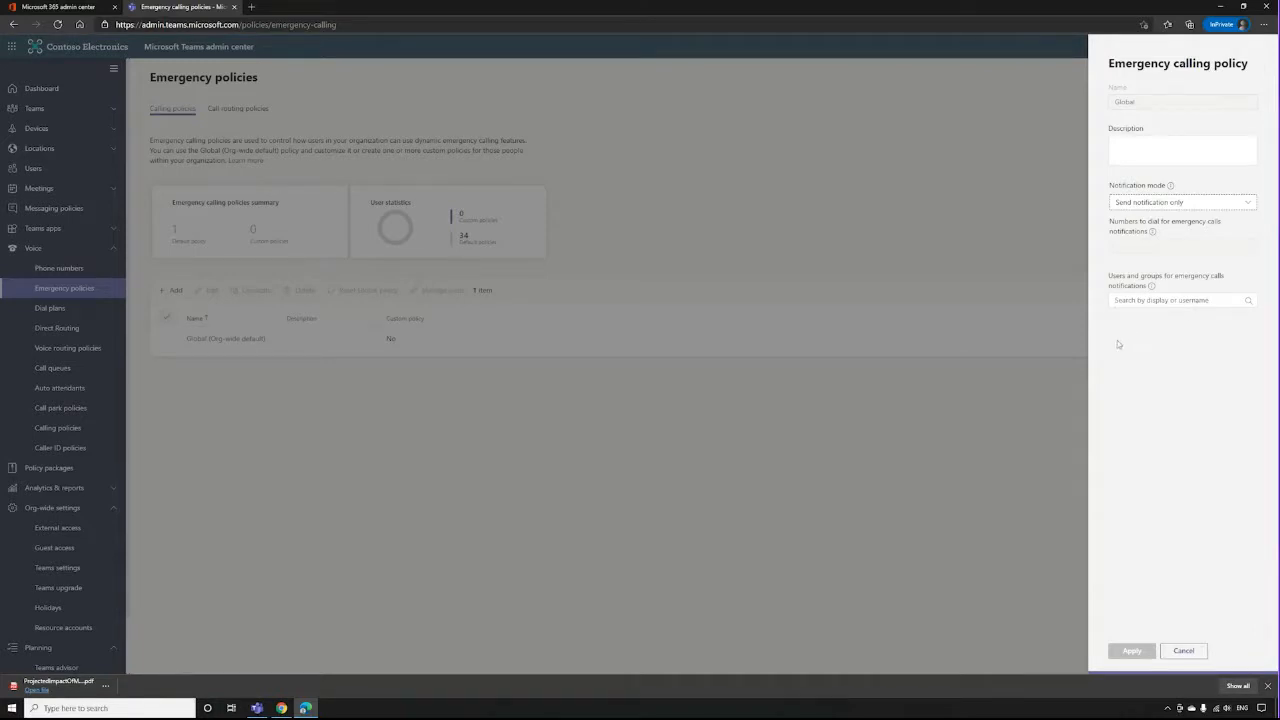
pyautogui.click(1185, 652)
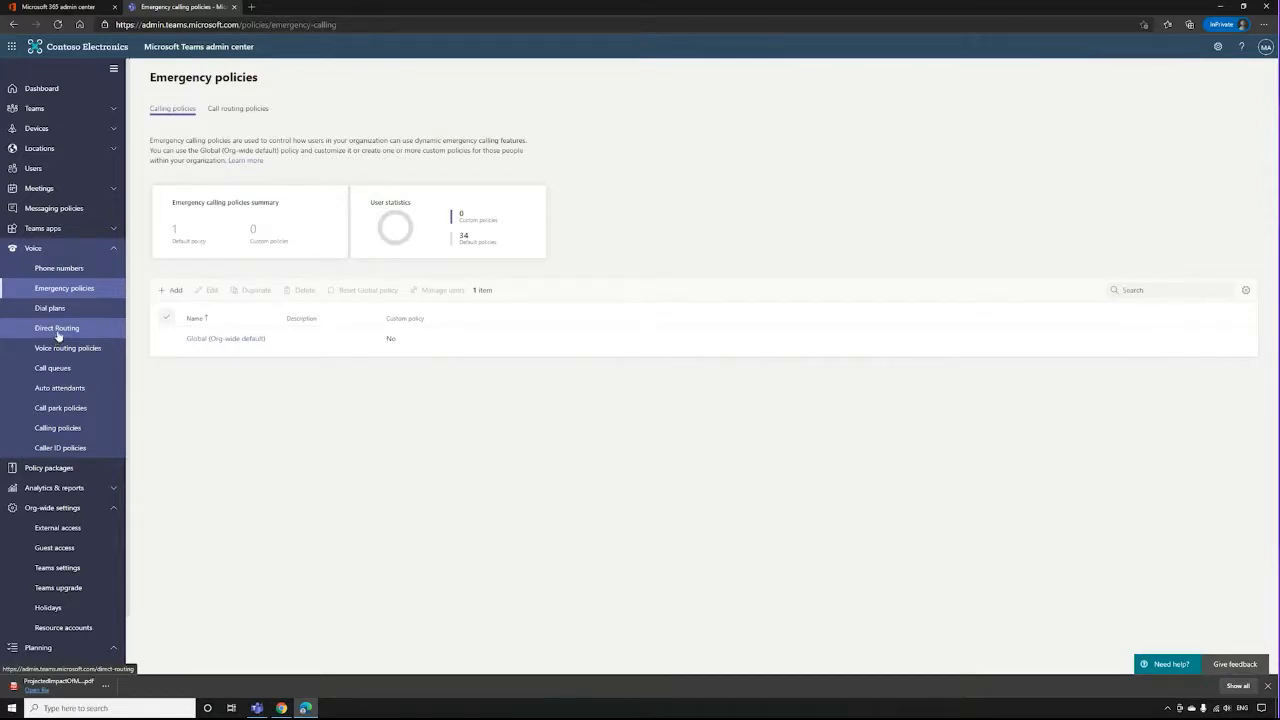
# Review the settings for adding an SBC under Direct Routing, clearing the prefilled FQDN text and leaving without saving.
pyautogui.click(55, 337)
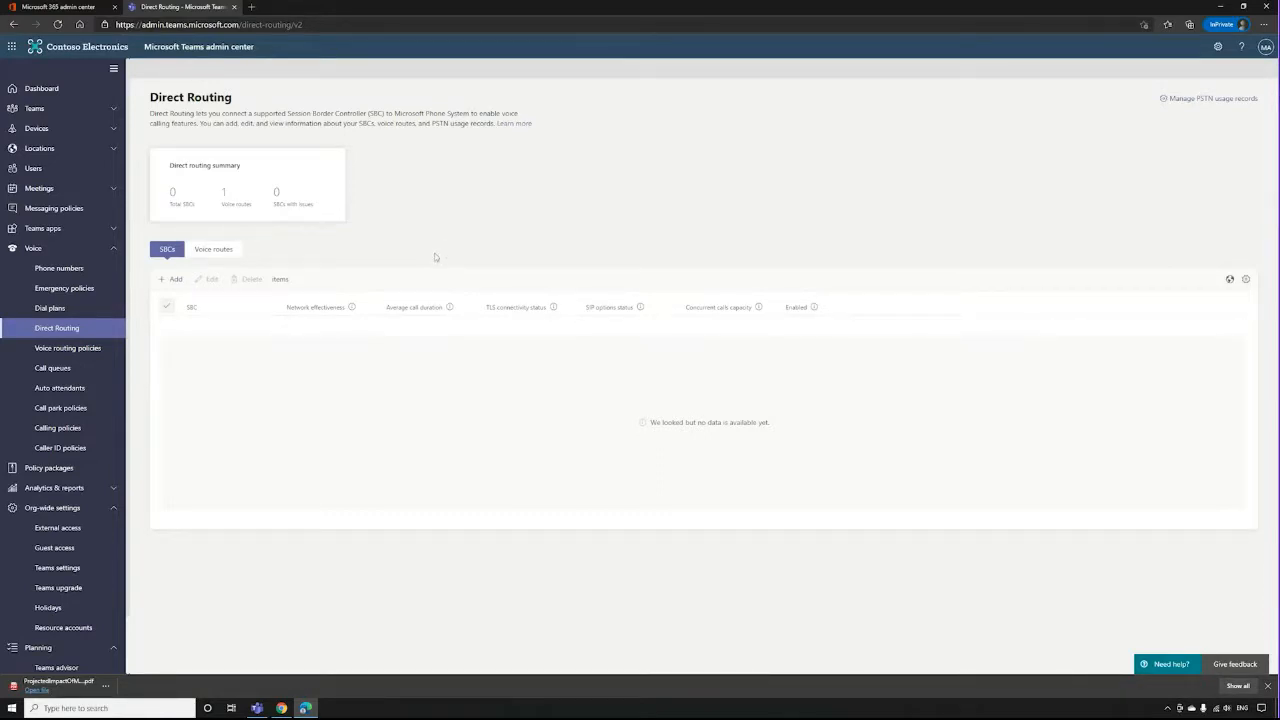
pyautogui.click(171, 282)
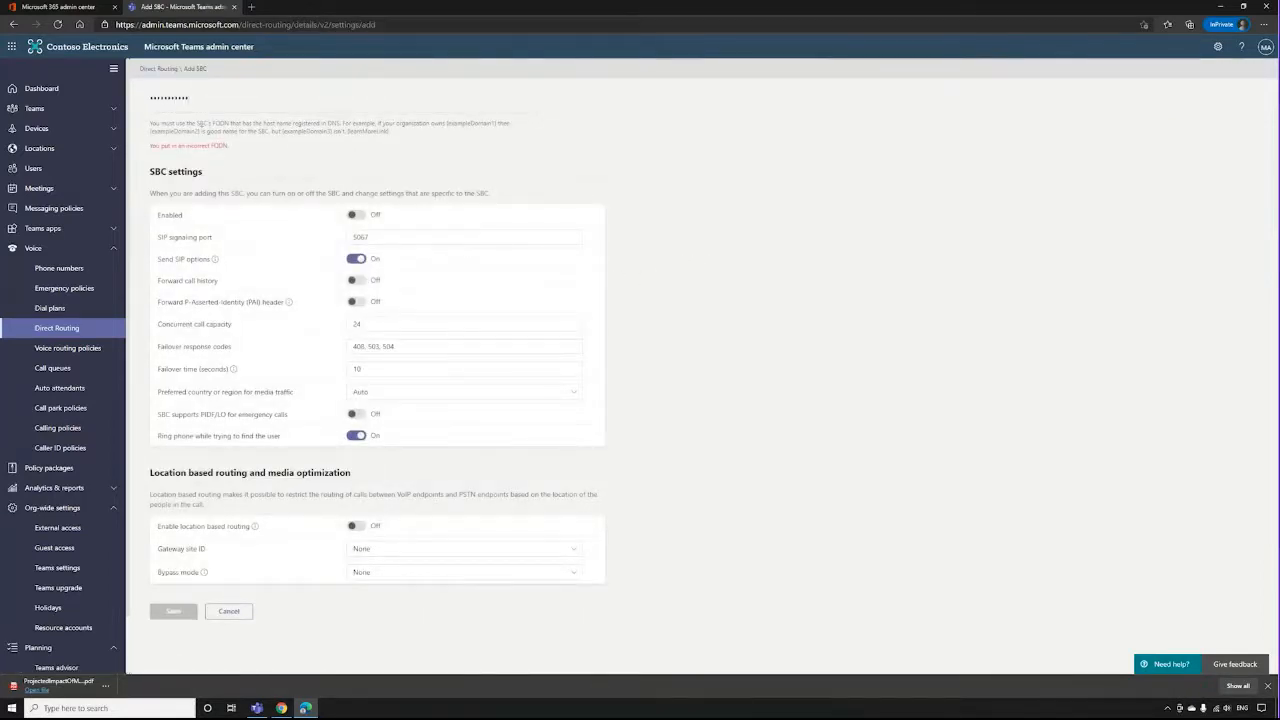
pyautogui.doubleClick(267, 108)
pyautogui.press('BackSpace')
pyautogui.click(398, 159)
pyautogui.click(245, 612)
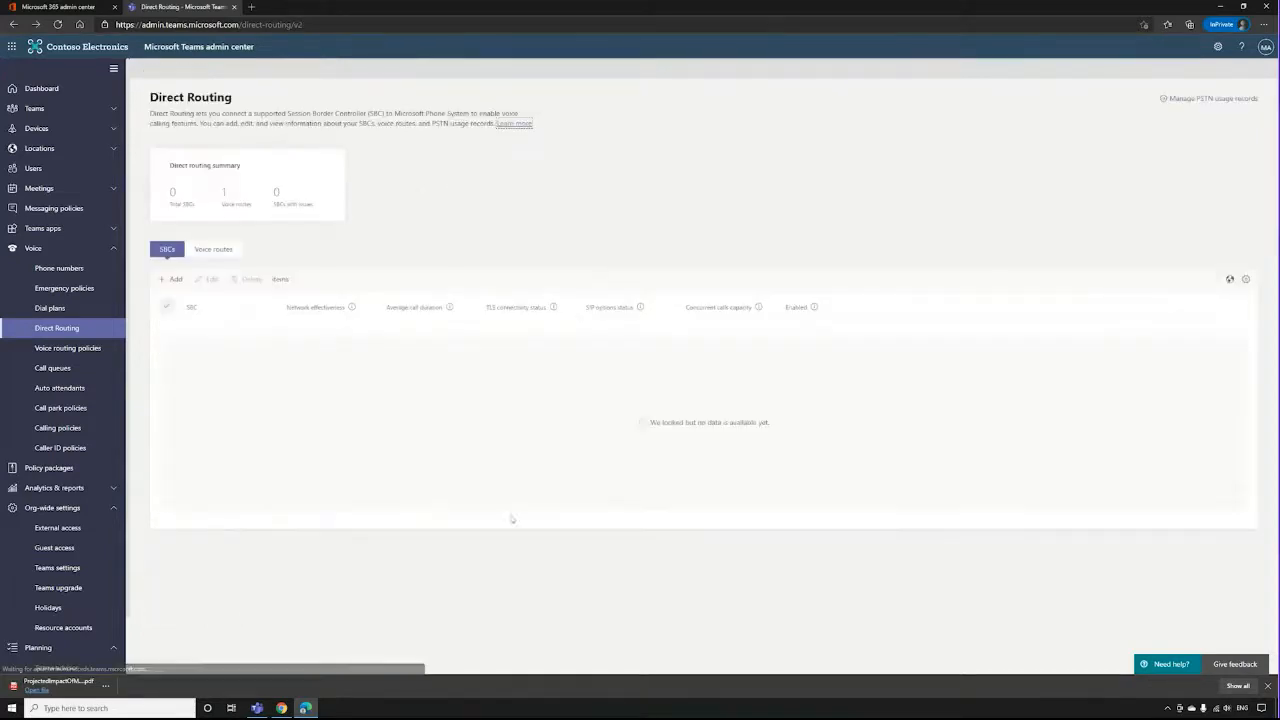
# Look at the Direct Routing voice routes and the form for adding a voice route, leaving without saving.
pyautogui.click(216, 251)
pyautogui.click(175, 280)
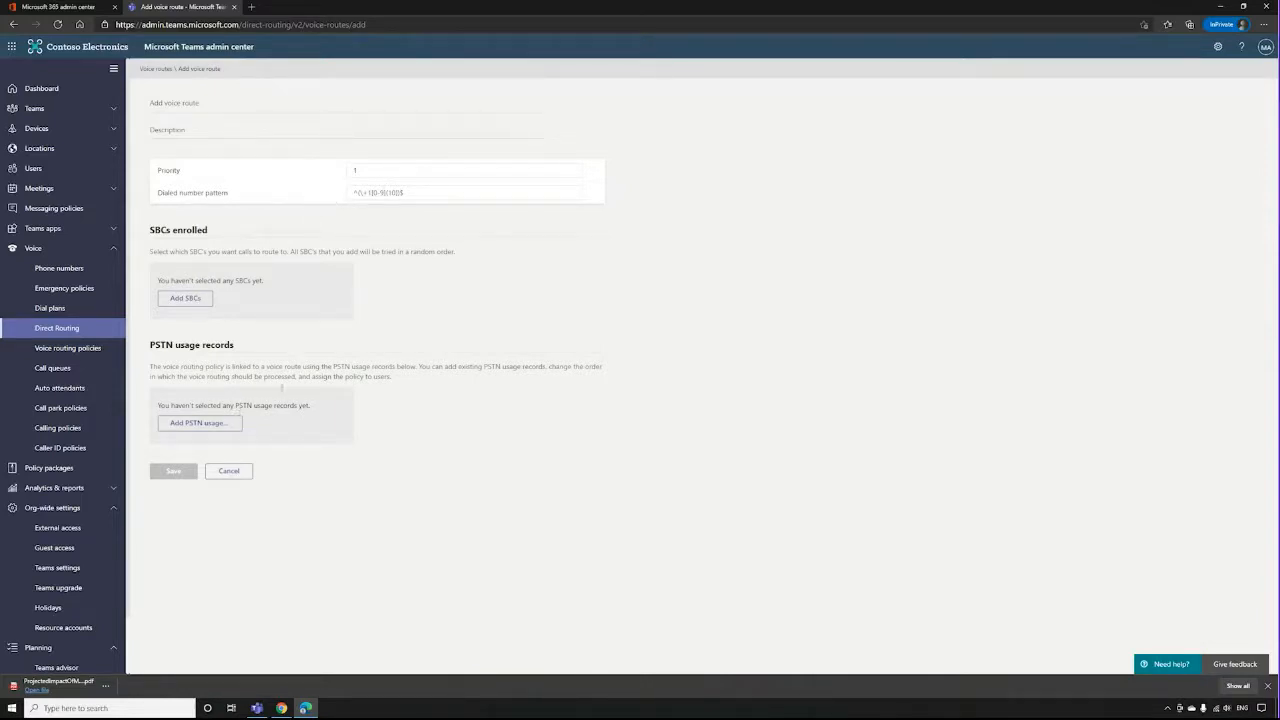
pyautogui.click(231, 475)
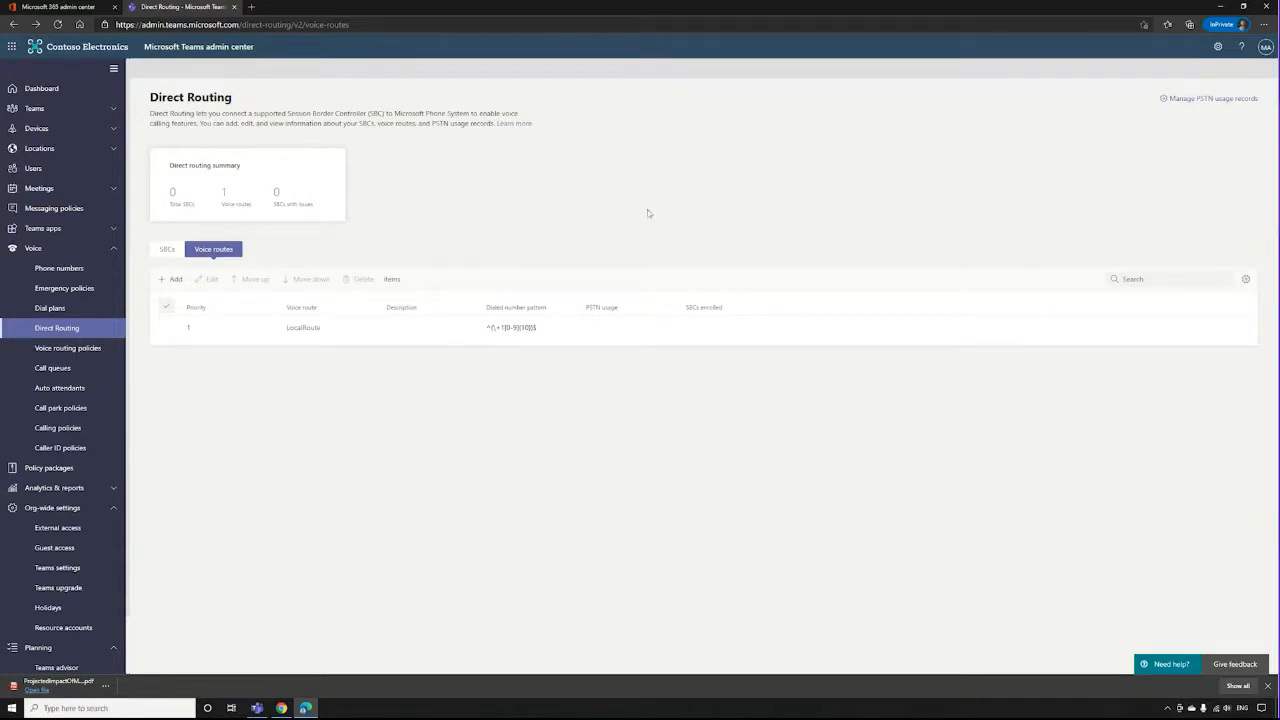
# Open the Microsoft Partner Network's Virtual Training Series page from the browser's other favorites.
pyautogui.click(1189, 25)
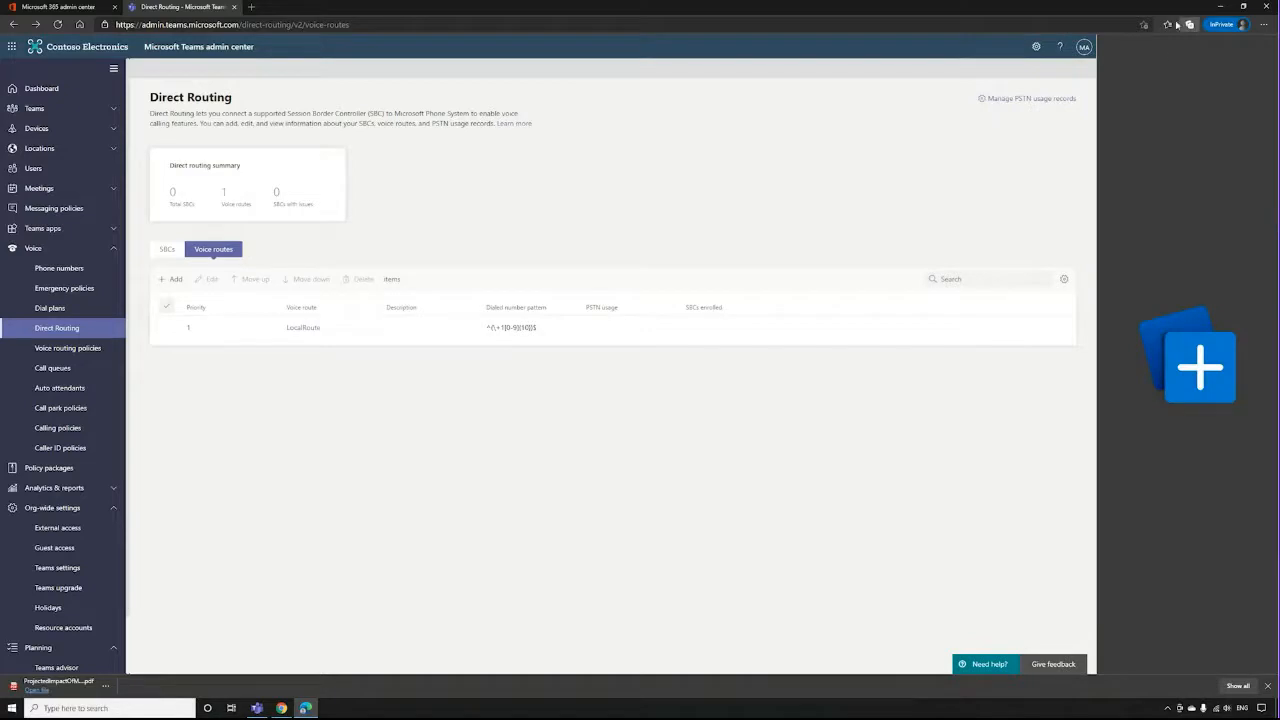
pyautogui.click(1167, 24)
pyautogui.click(1030, 60)
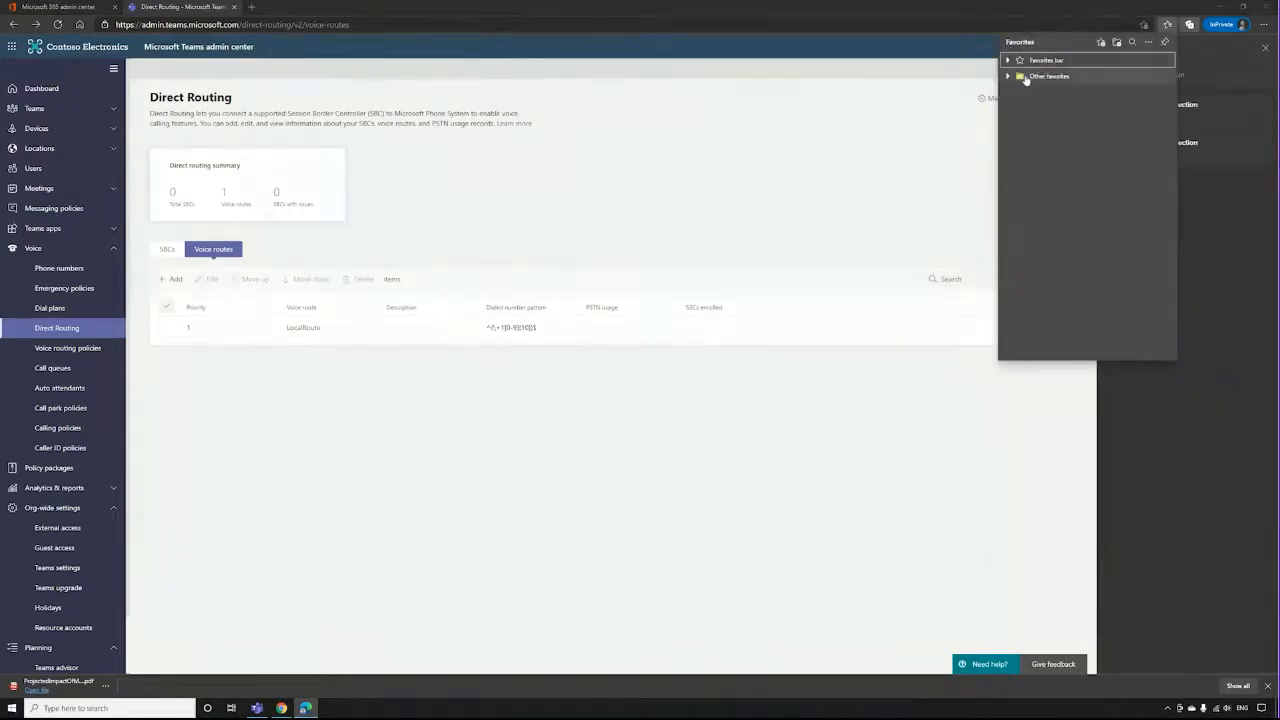
pyautogui.click(1016, 78)
pyautogui.click(1034, 123)
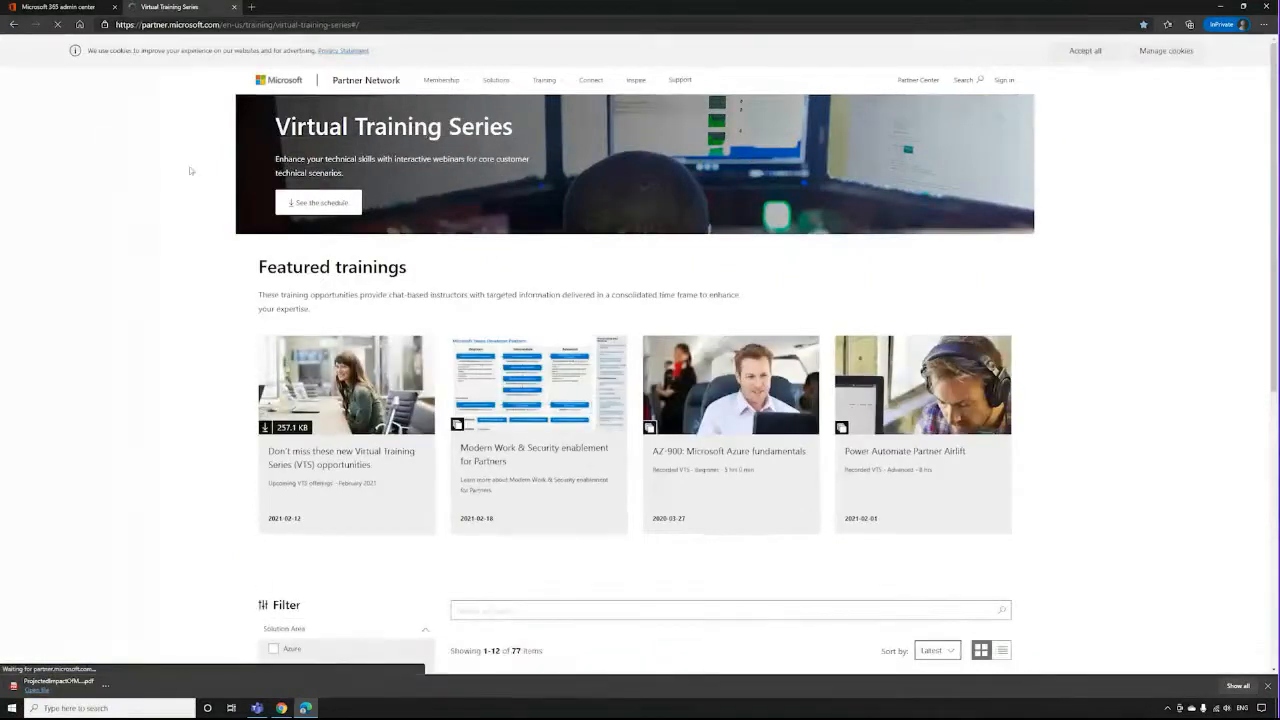
# Open the featured training "Modern Work & Security enablement for Partners" and look over its description and downloadable assets.
pyautogui.scroll(-1, 128, 184)
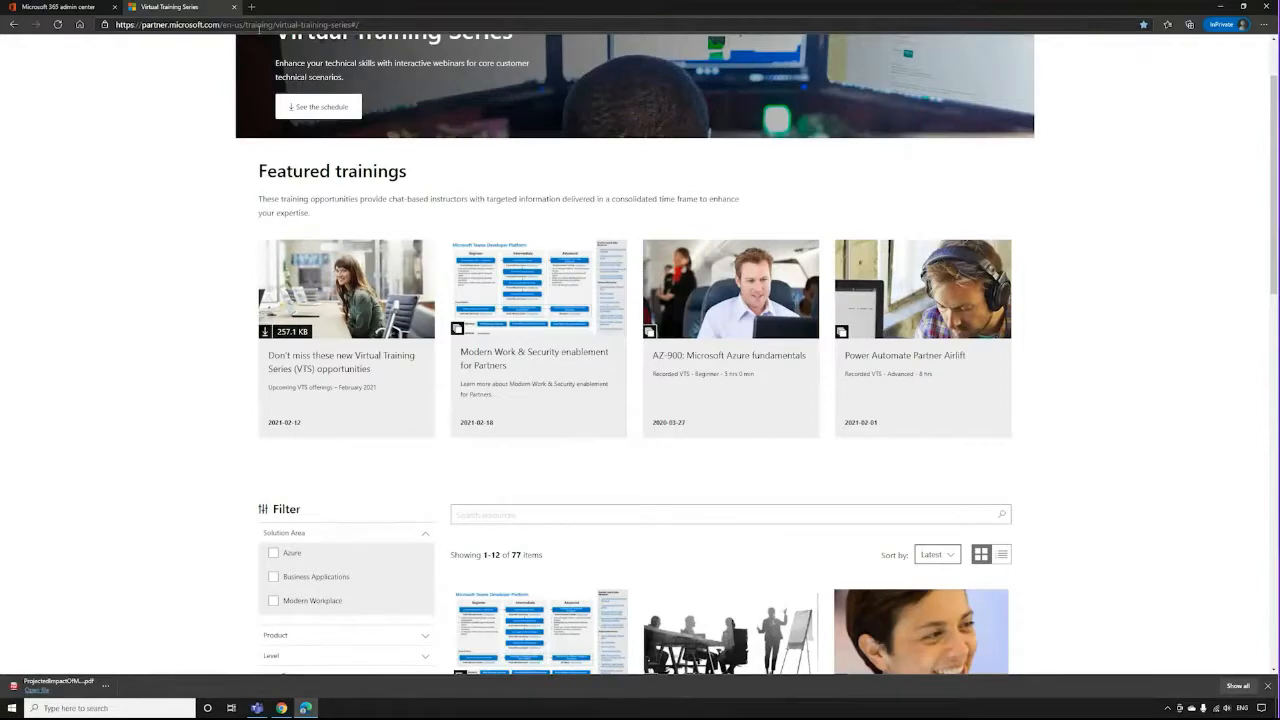
pyautogui.click(490, 256)
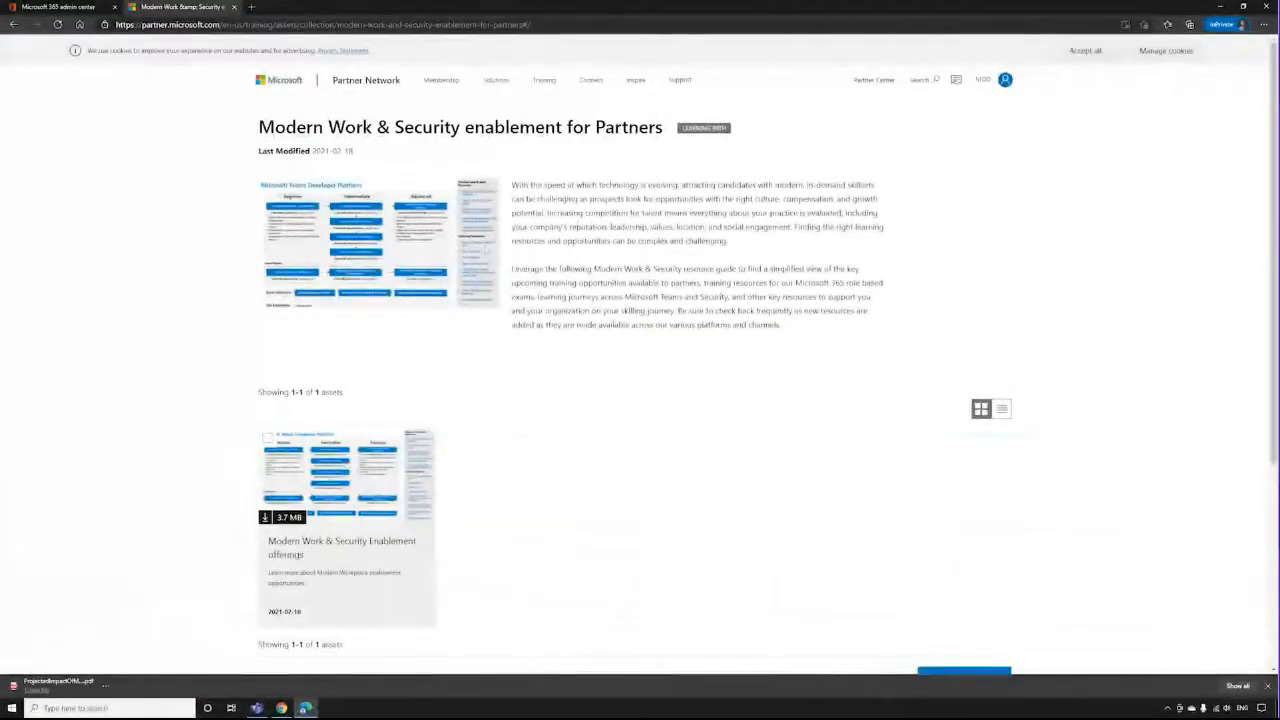
pyautogui.scroll(-2, 383, 300)
pyautogui.scroll(1, 383, 300)
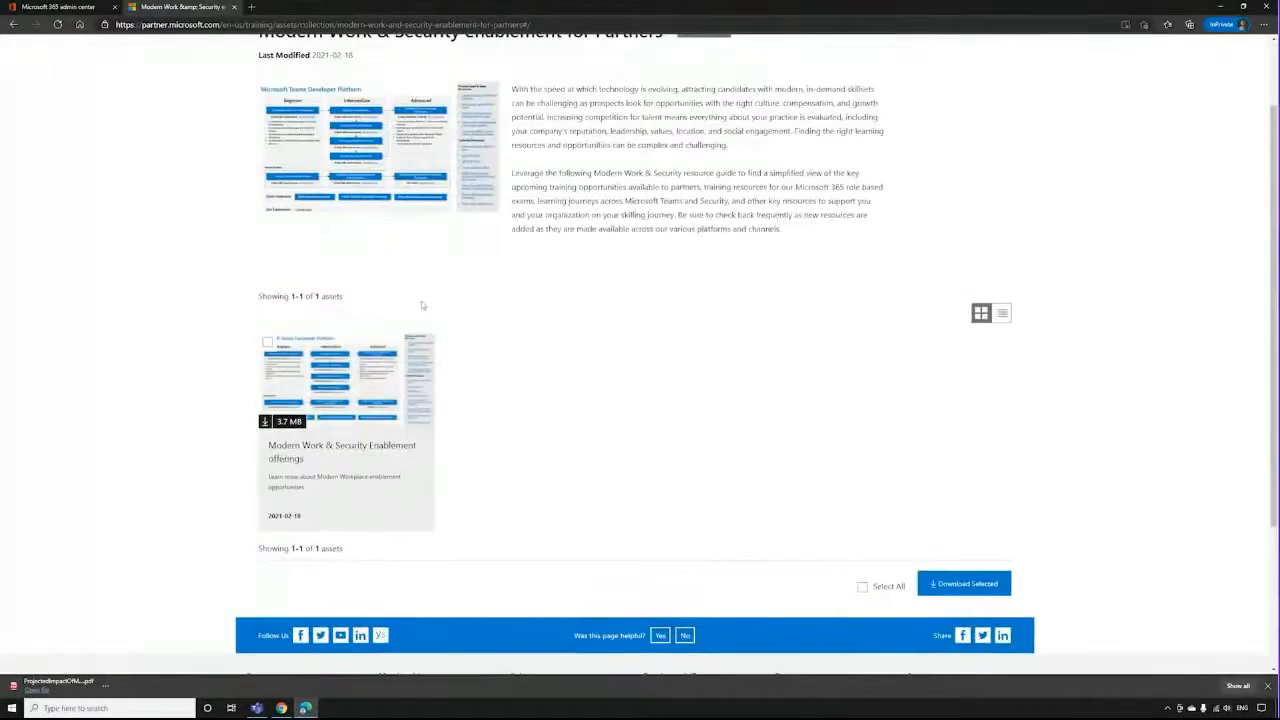